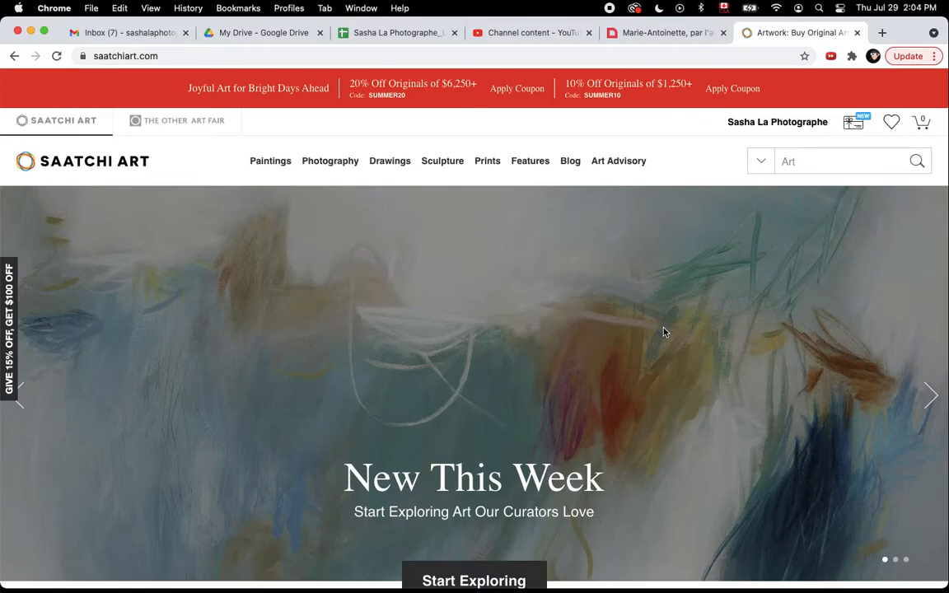
# Step: Open the account's artwork upload page and review the upload standards and the guidance on photographing and displaying multiple images
pyautogui.moveTo(758, 121)
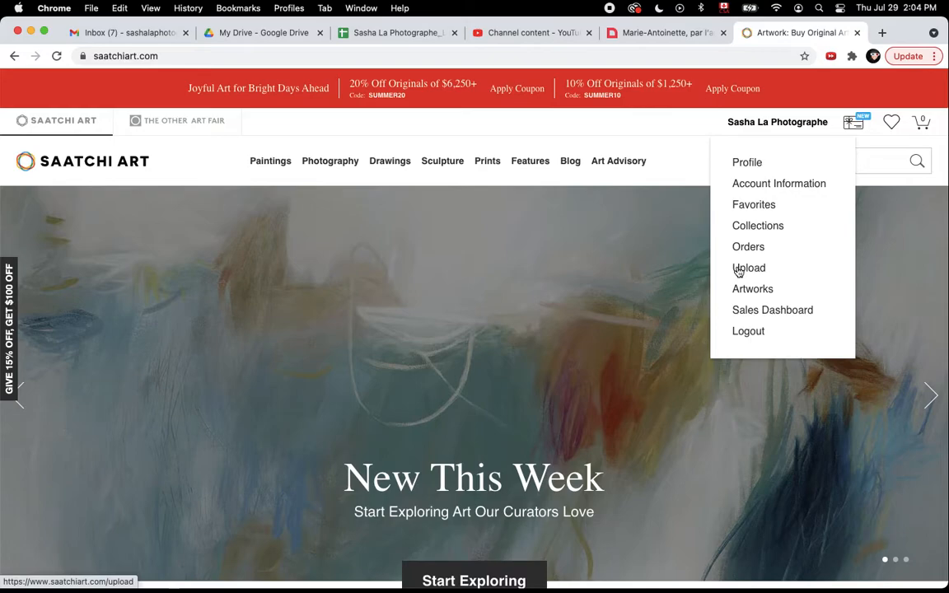
pyautogui.click(738, 270)
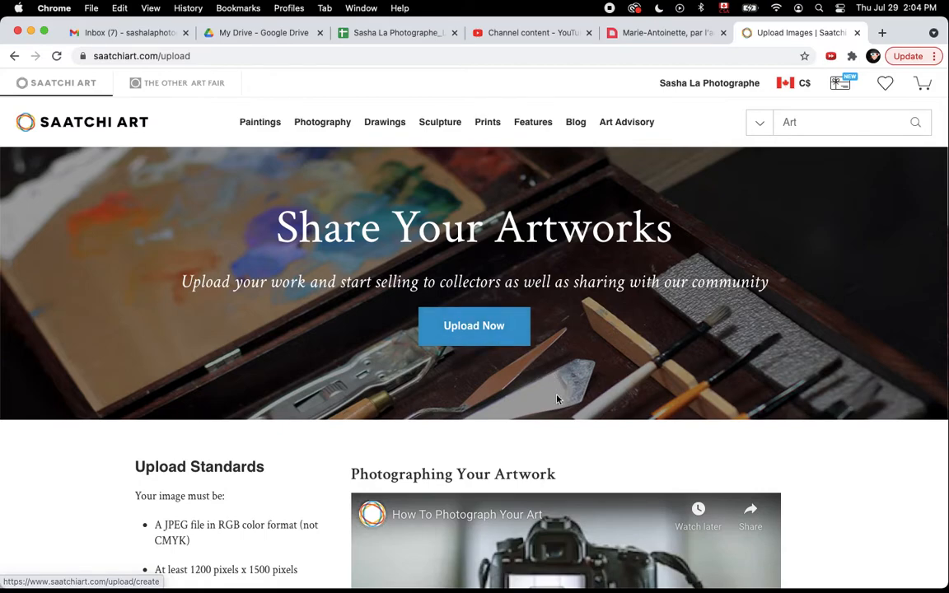
pyautogui.scroll(-2, 565, 436)
pyautogui.scroll(-2, 563, 440)
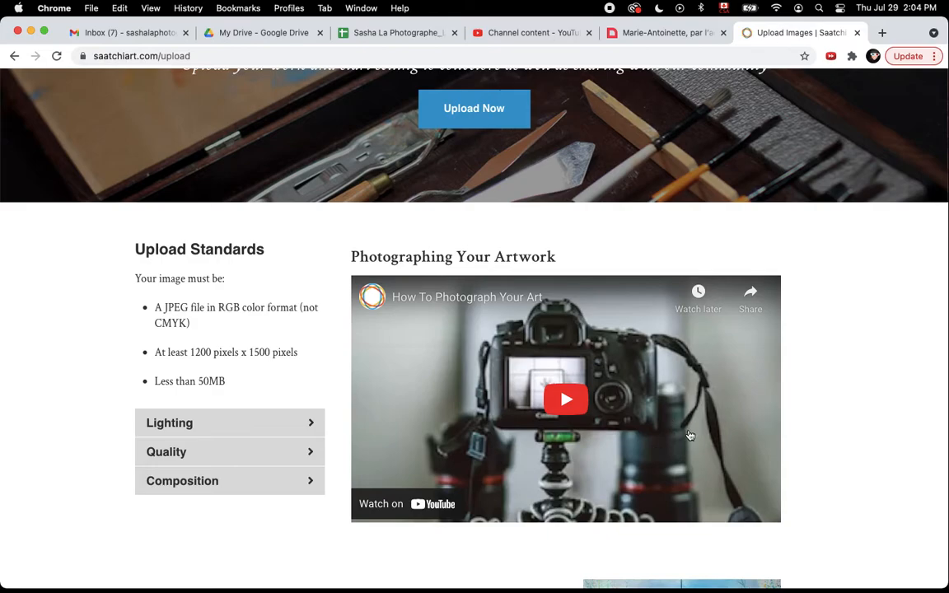
pyautogui.scroll(-2, 685, 444)
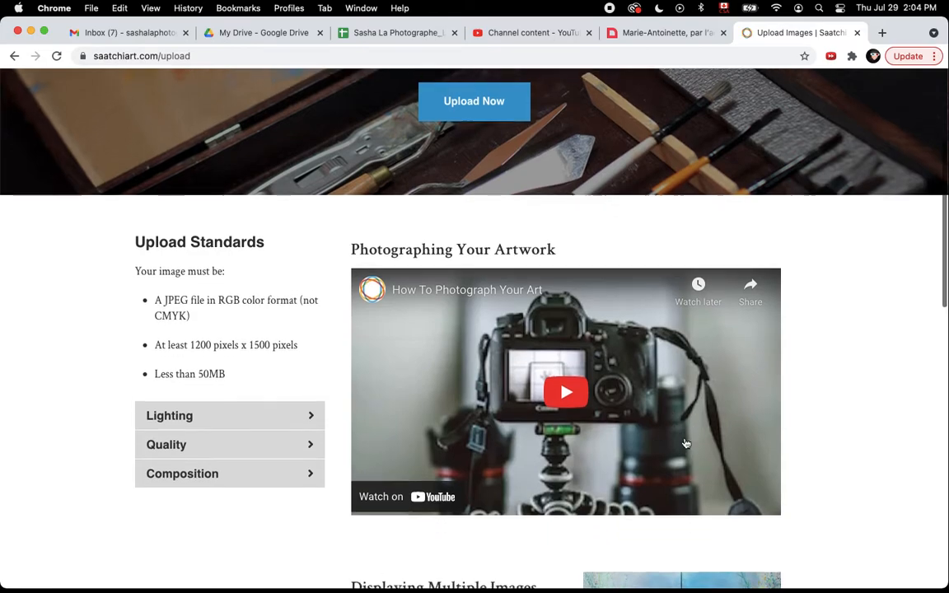
pyautogui.scroll(-2, 809, 445)
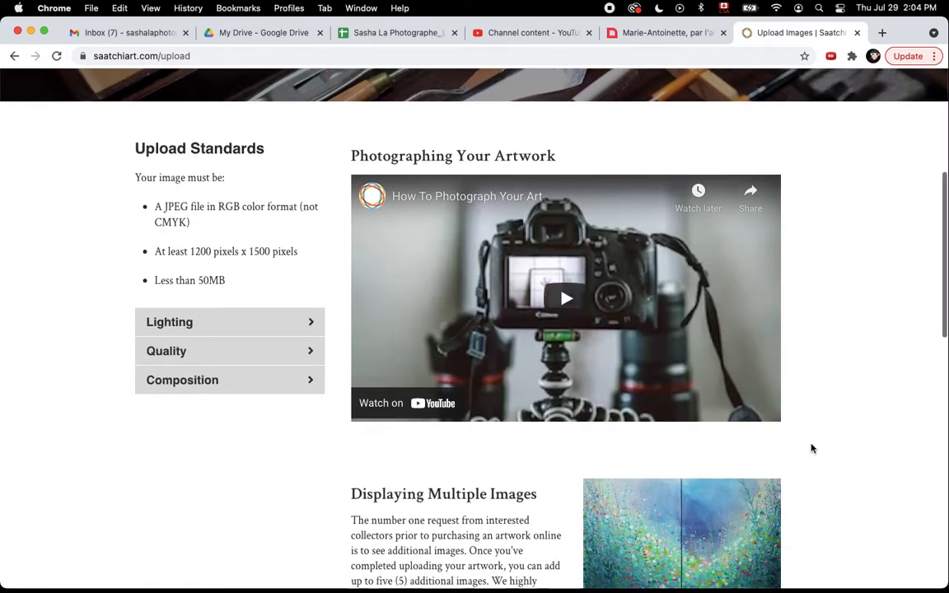
pyautogui.scroll(-2, 830, 392)
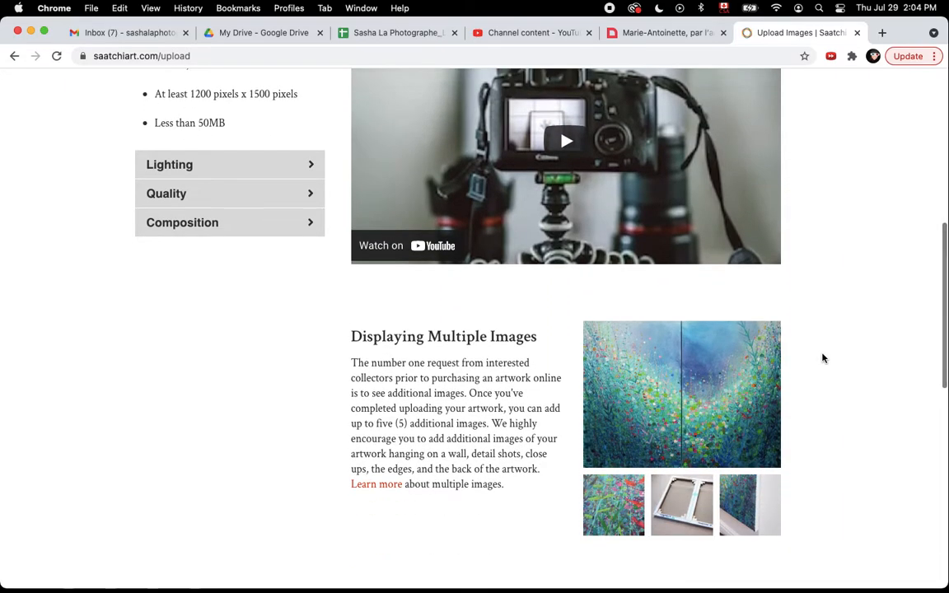
pyautogui.scroll(10, 822, 356)
# Step: Start a new upload with SLP_LionelleRichie&TheDeadDollDancers.jpg from the Pictures folder as the artwork image, and continue to the subject and category page
pyautogui.click(469, 327)
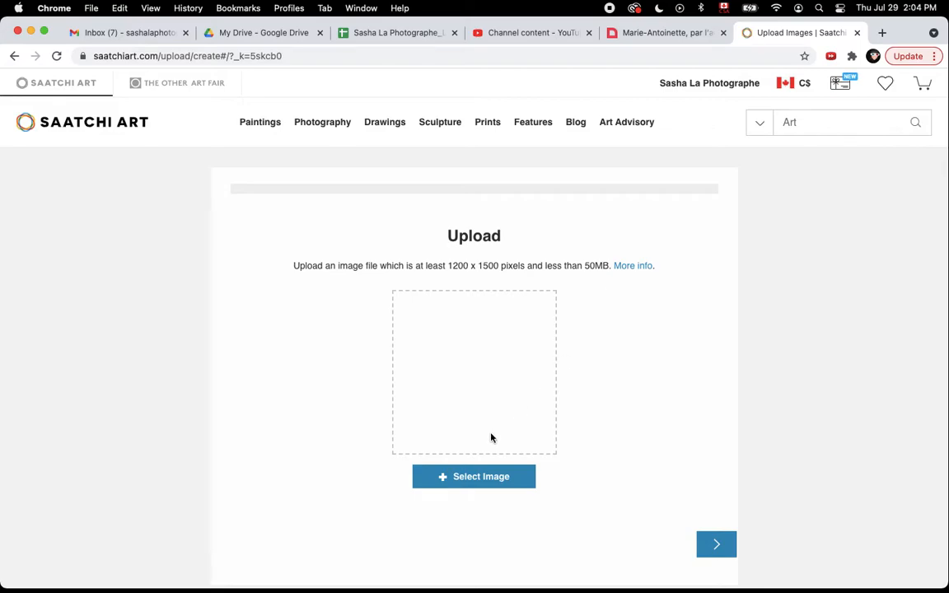
pyautogui.click(458, 481)
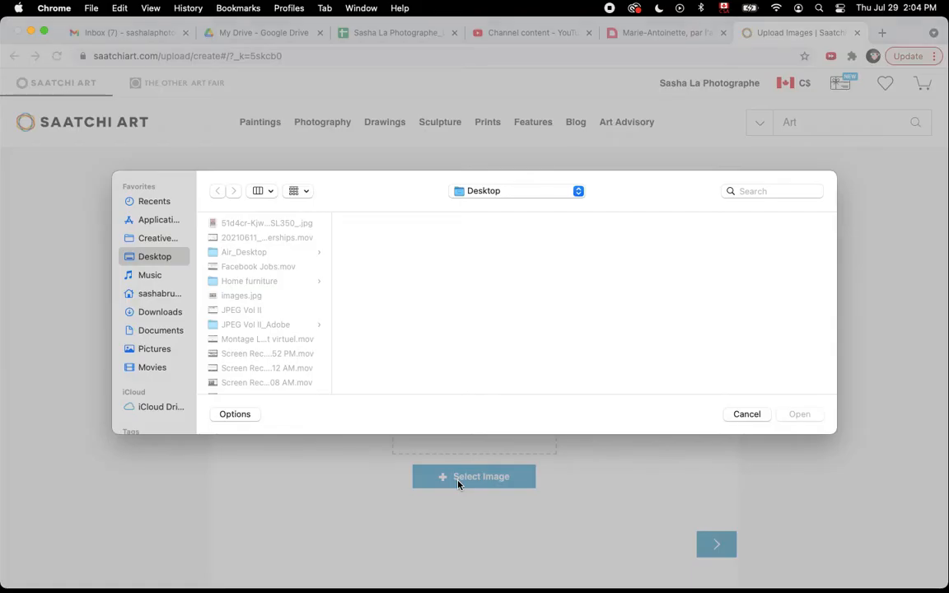
pyautogui.click(168, 351)
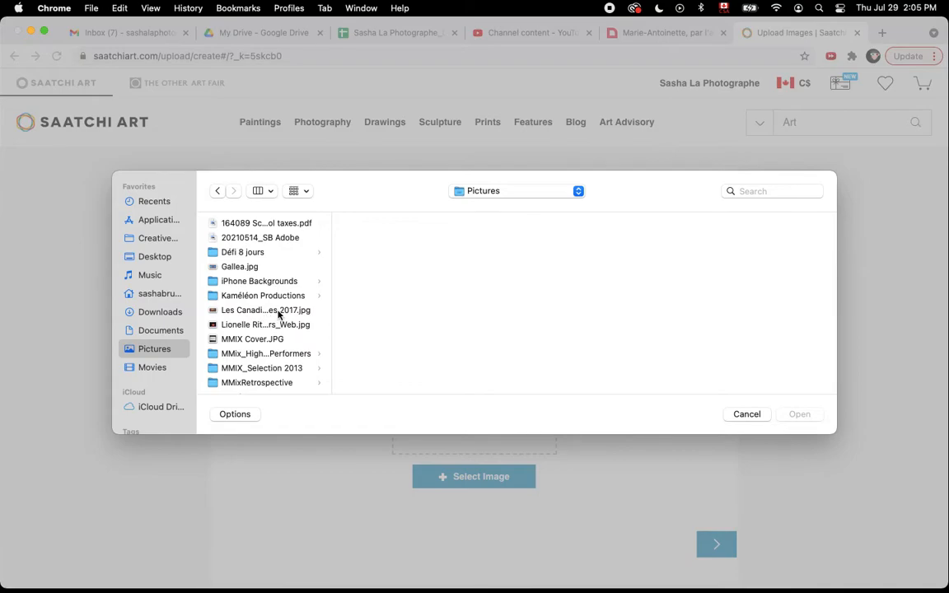
pyautogui.scroll(-5, 279, 314)
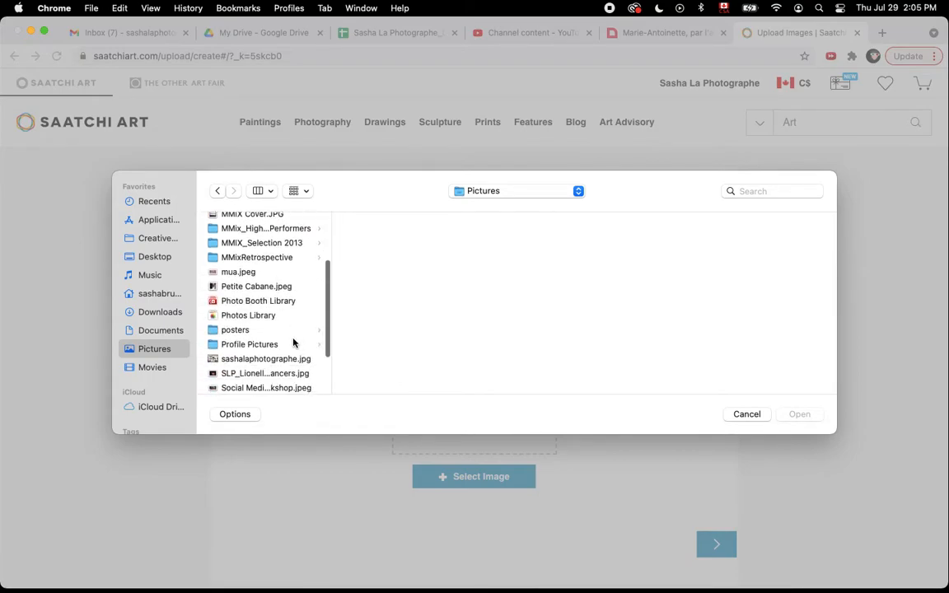
pyautogui.scroll(-3, 293, 343)
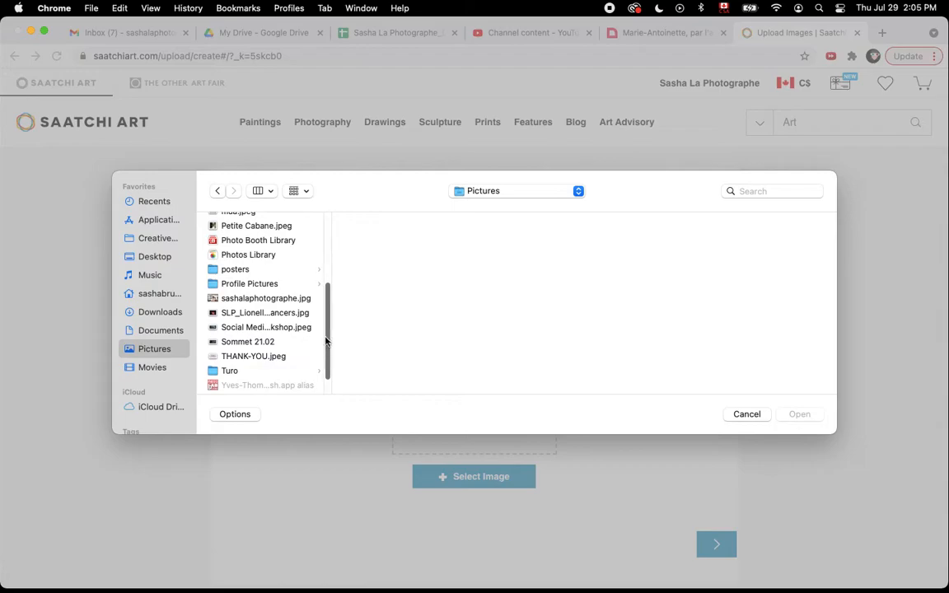
pyautogui.moveTo(332, 324); pyautogui.dragTo(437, 332)
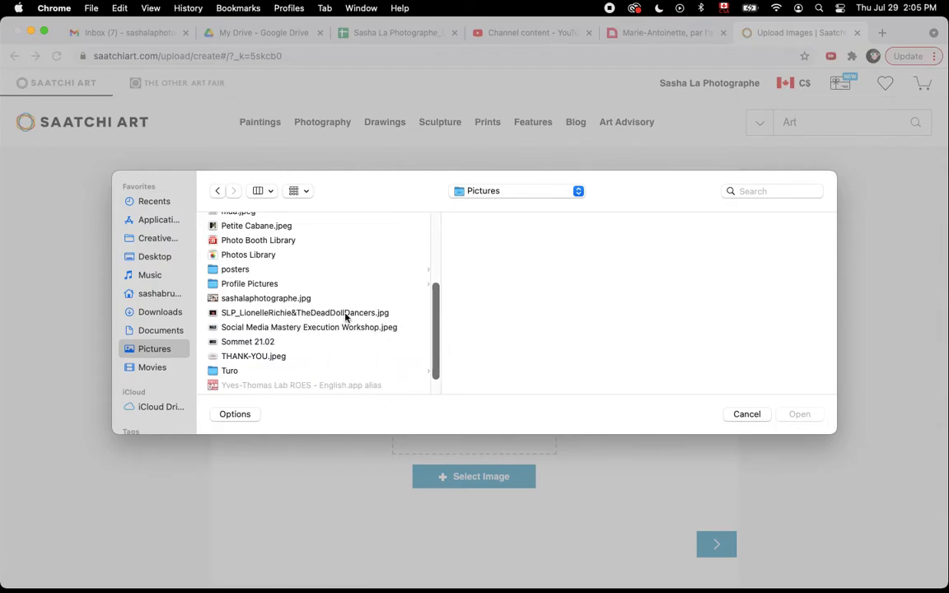
pyautogui.click(322, 313)
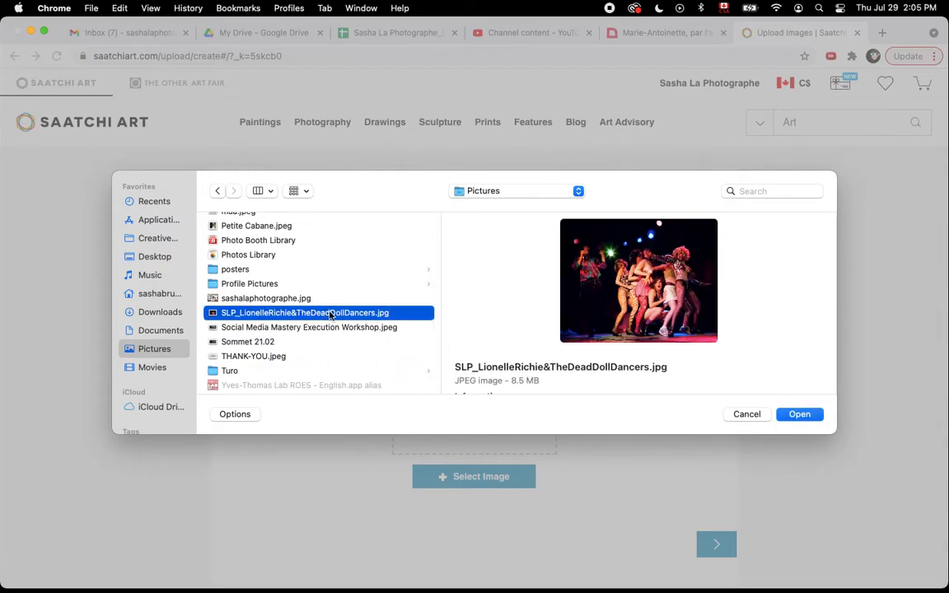
pyautogui.click(801, 416)
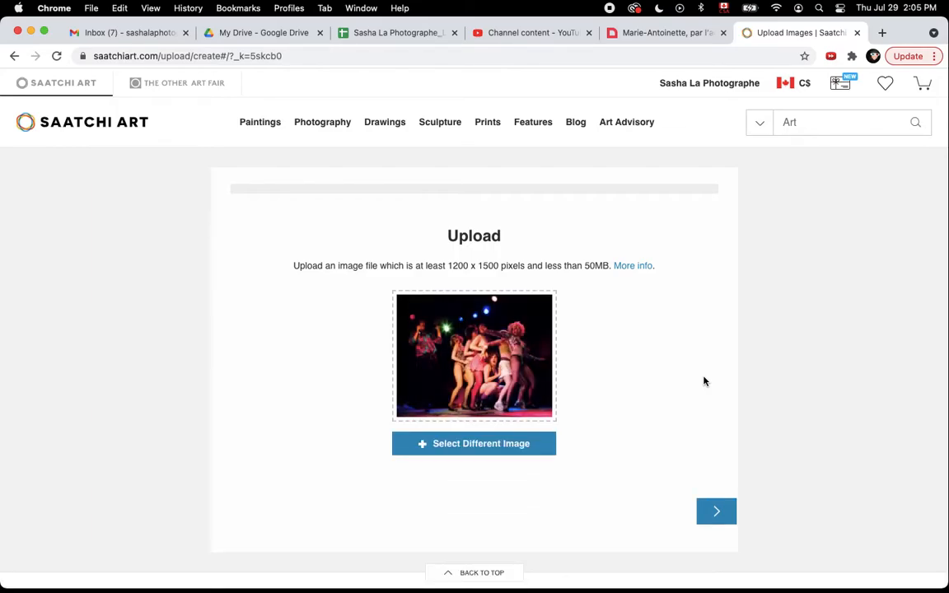
pyautogui.scroll(-5, 691, 406)
pyautogui.scroll(2, 686, 415)
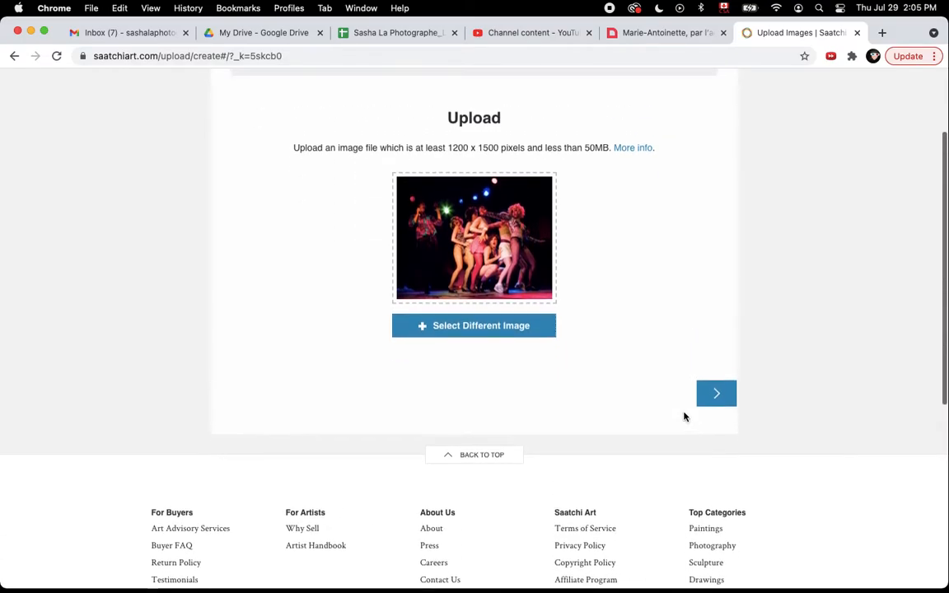
pyautogui.click(711, 401)
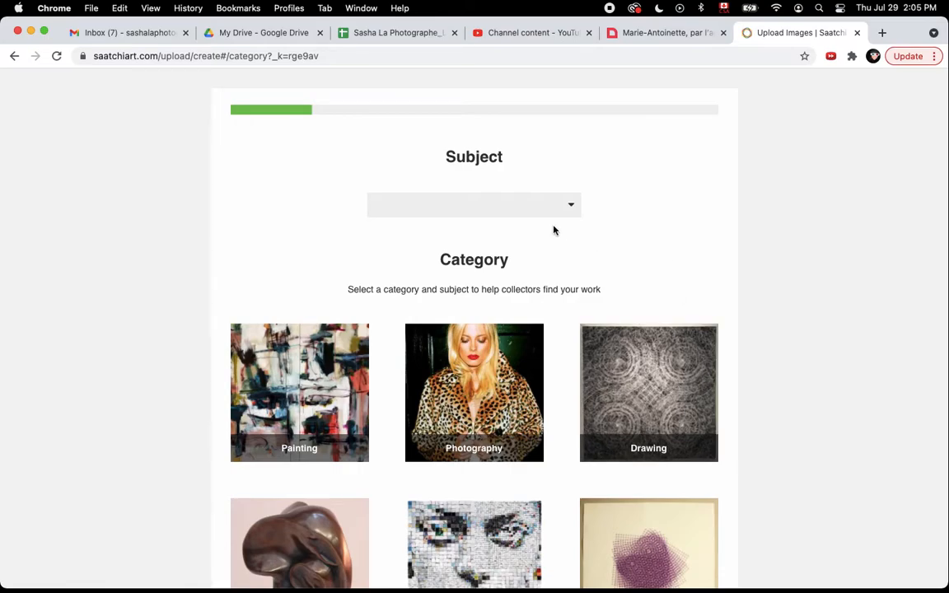
# Step: Set the artwork's subject to Women
pyautogui.click(568, 207)
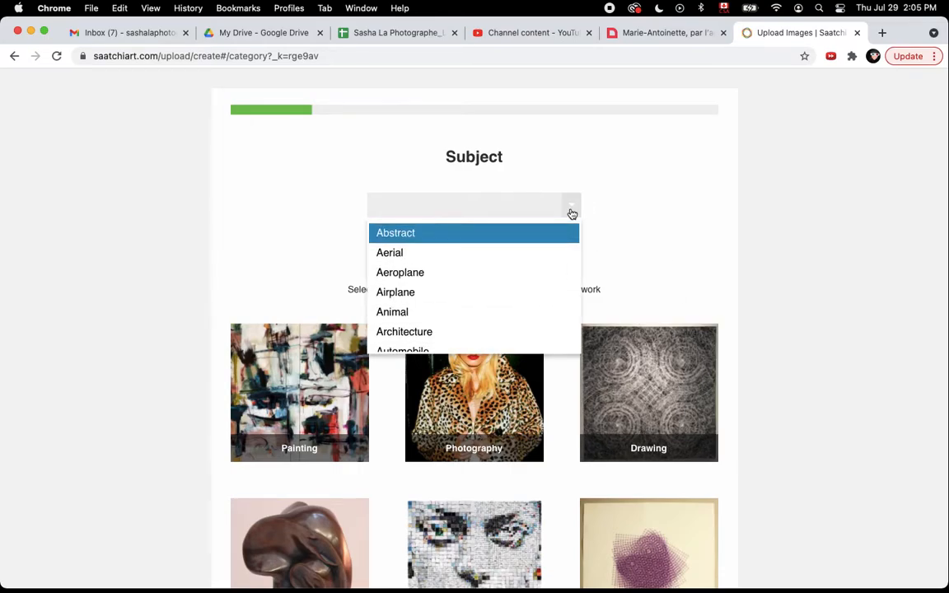
pyautogui.scroll(-5, 478, 332)
pyautogui.scroll(-5, 480, 334)
pyautogui.scroll(-5, 480, 334)
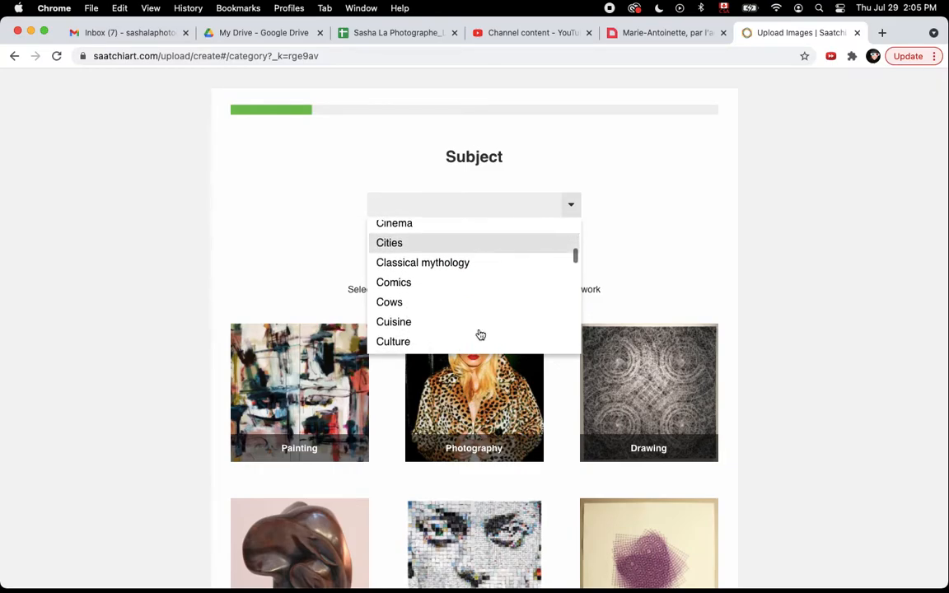
pyautogui.scroll(-2, 480, 334)
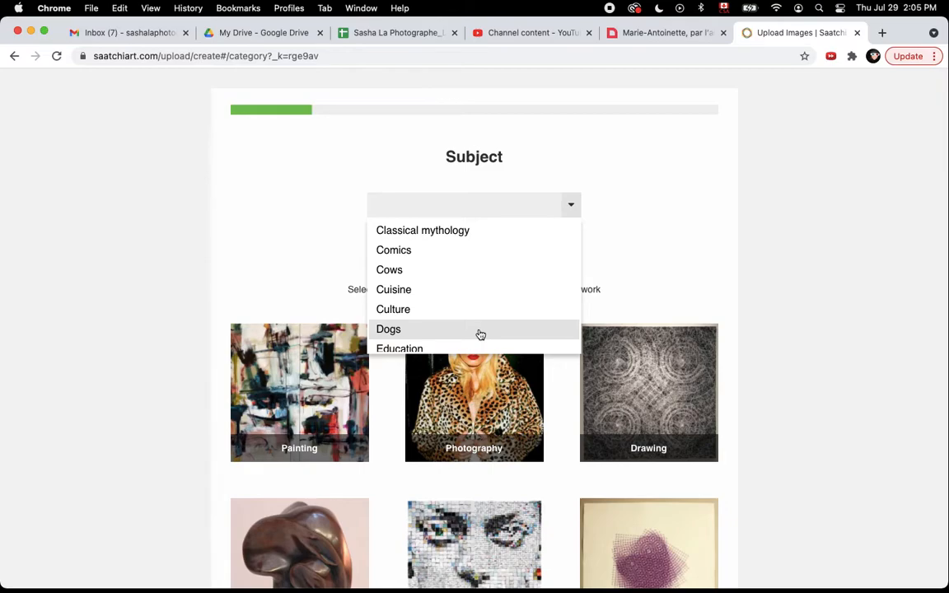
pyautogui.scroll(-4, 480, 334)
pyautogui.scroll(-4, 481, 334)
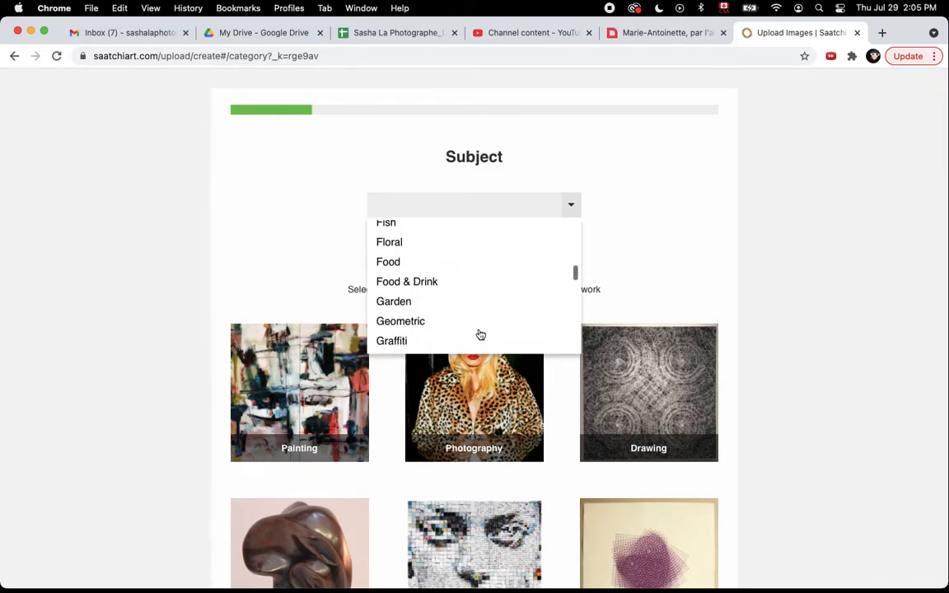
pyautogui.scroll(-4, 481, 332)
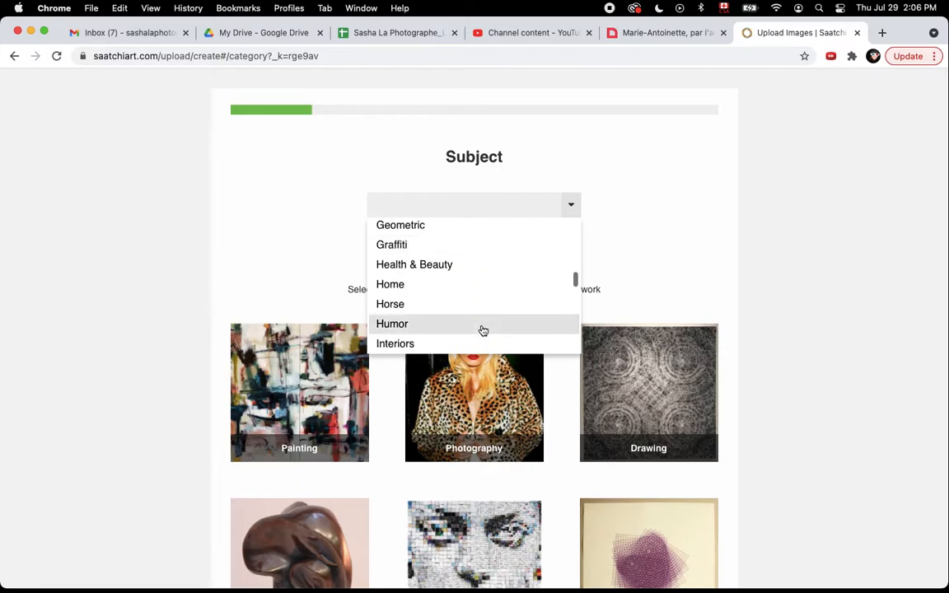
pyautogui.scroll(-1, 483, 330)
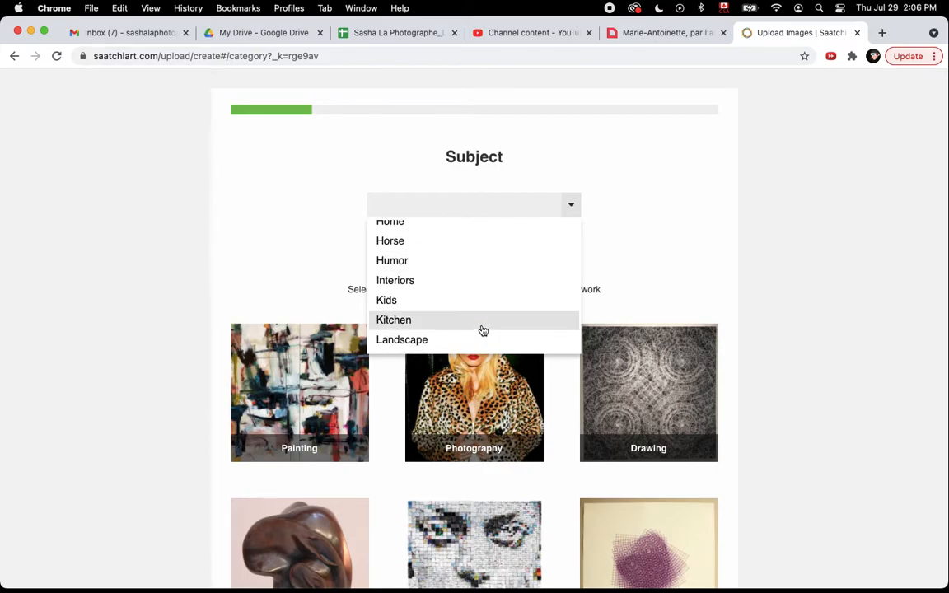
pyautogui.scroll(-5, 483, 330)
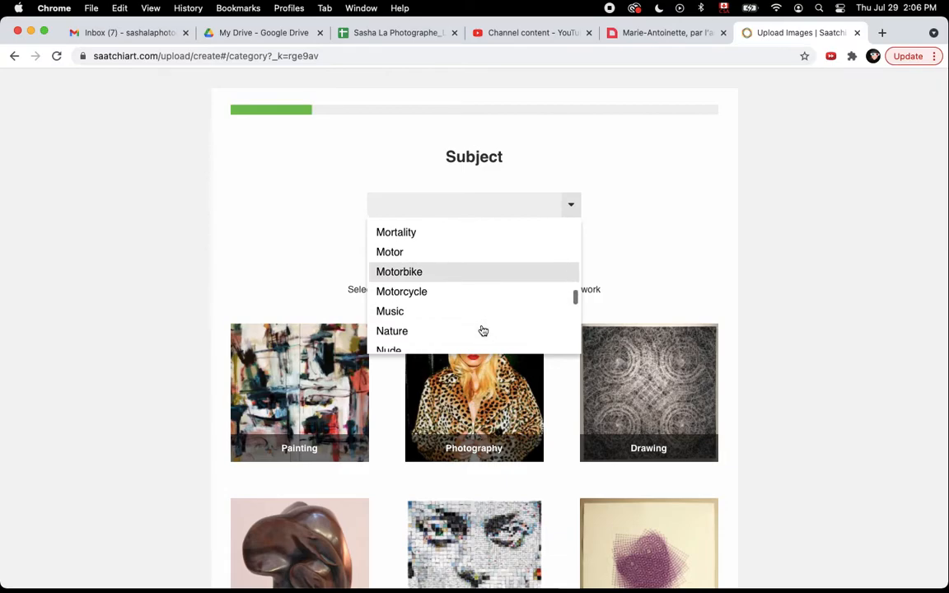
pyautogui.scroll(-5, 483, 331)
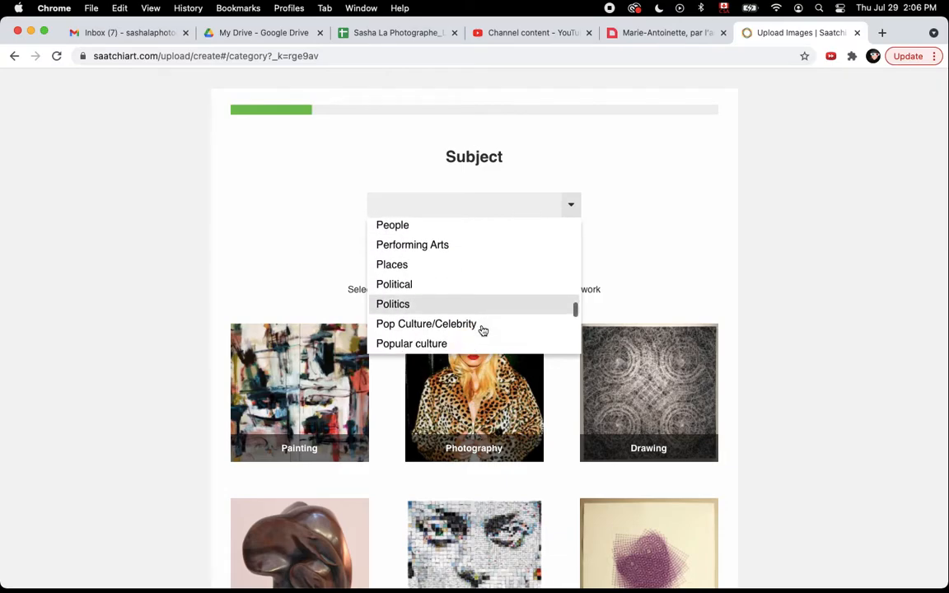
pyautogui.scroll(-1, 483, 330)
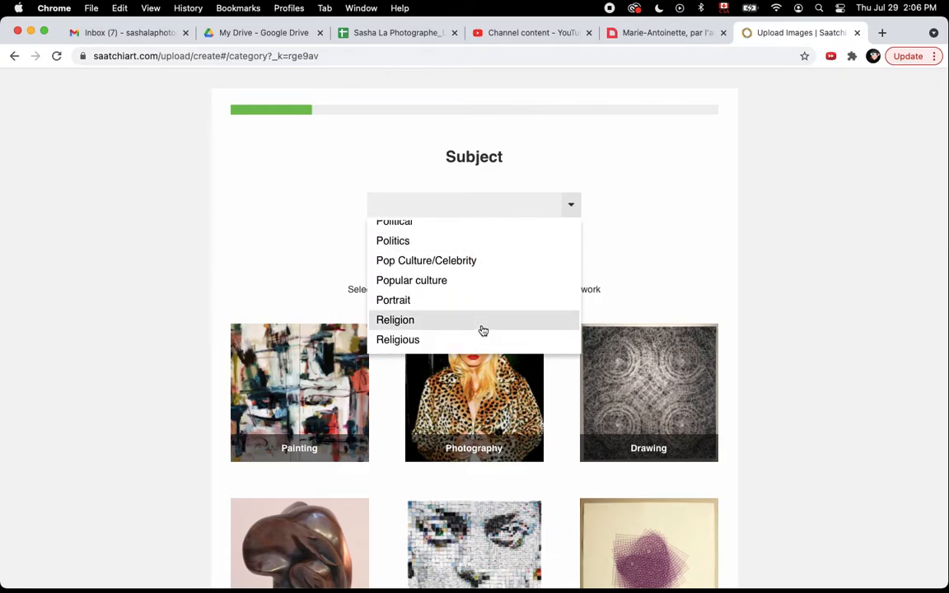
pyautogui.scroll(-3, 483, 331)
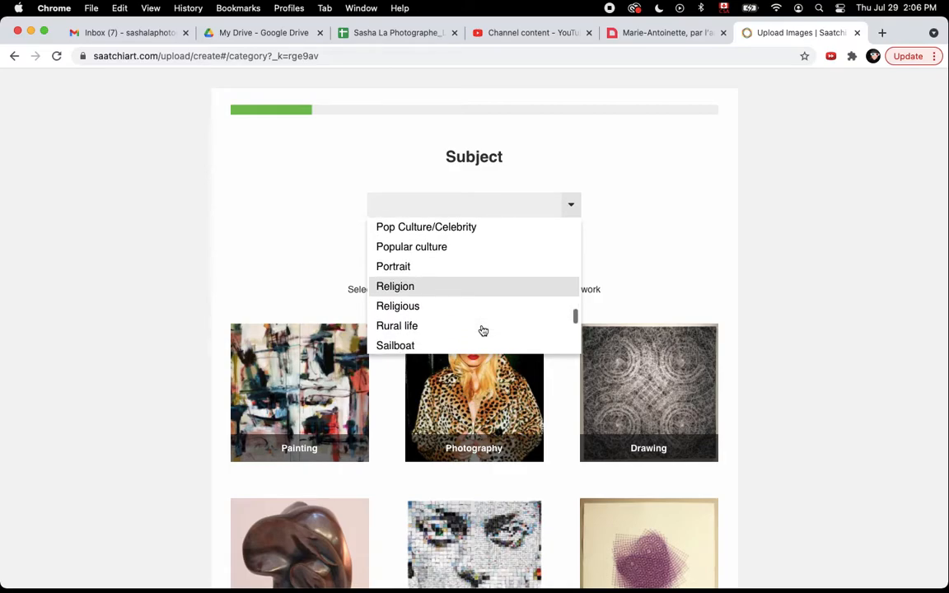
pyautogui.scroll(-7, 488, 318)
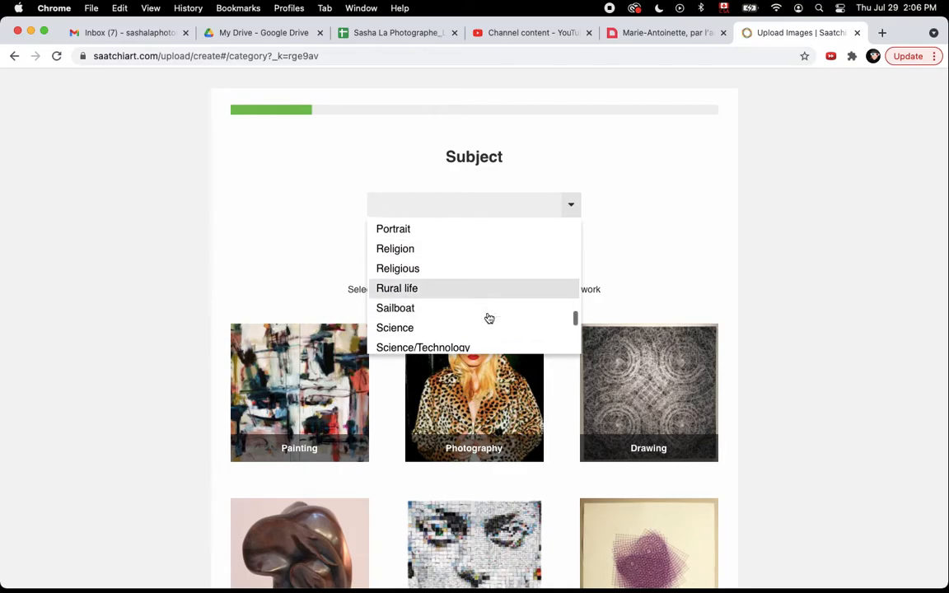
pyautogui.scroll(-6, 488, 319)
pyautogui.scroll(-6, 489, 319)
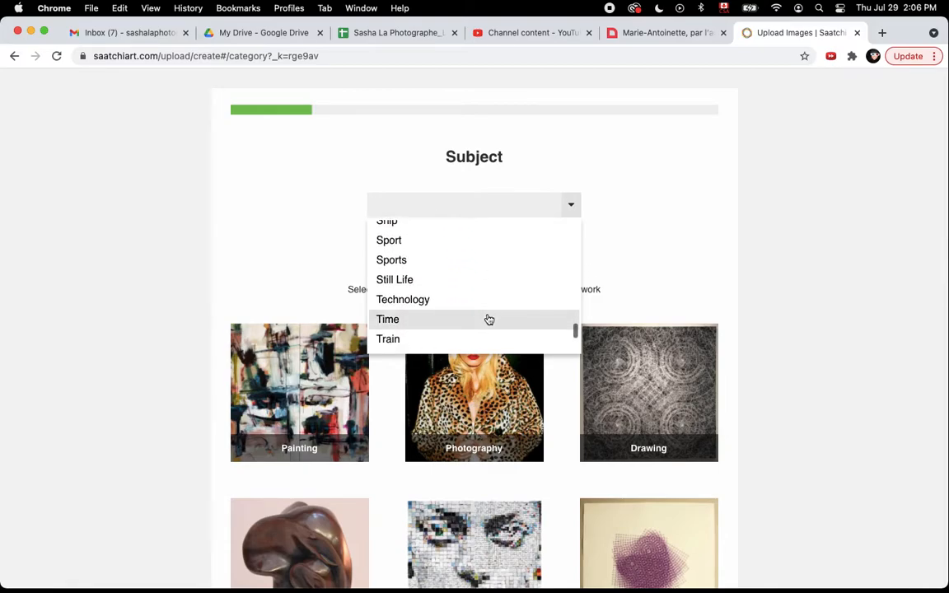
pyautogui.scroll(-4, 488, 319)
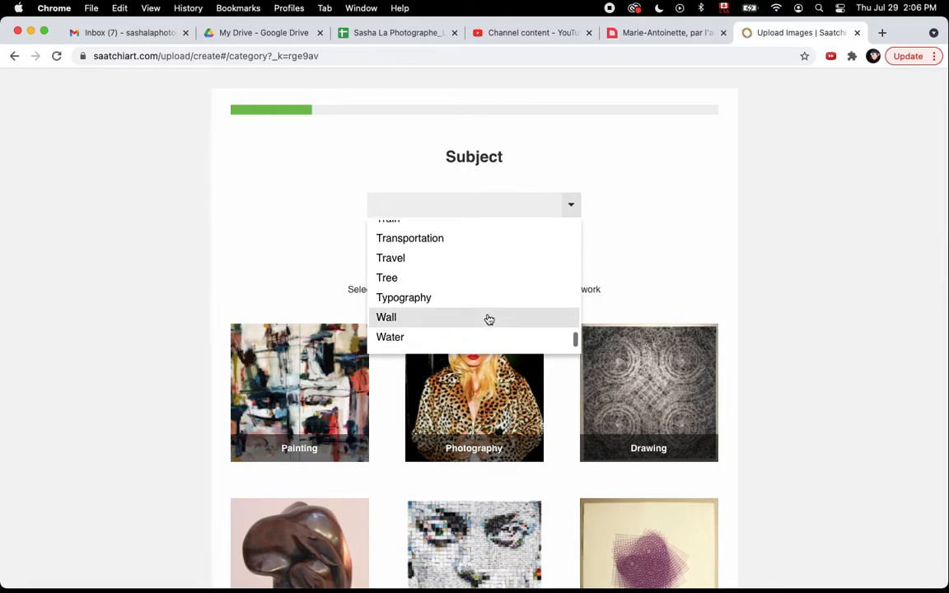
pyautogui.scroll(-1, 489, 319)
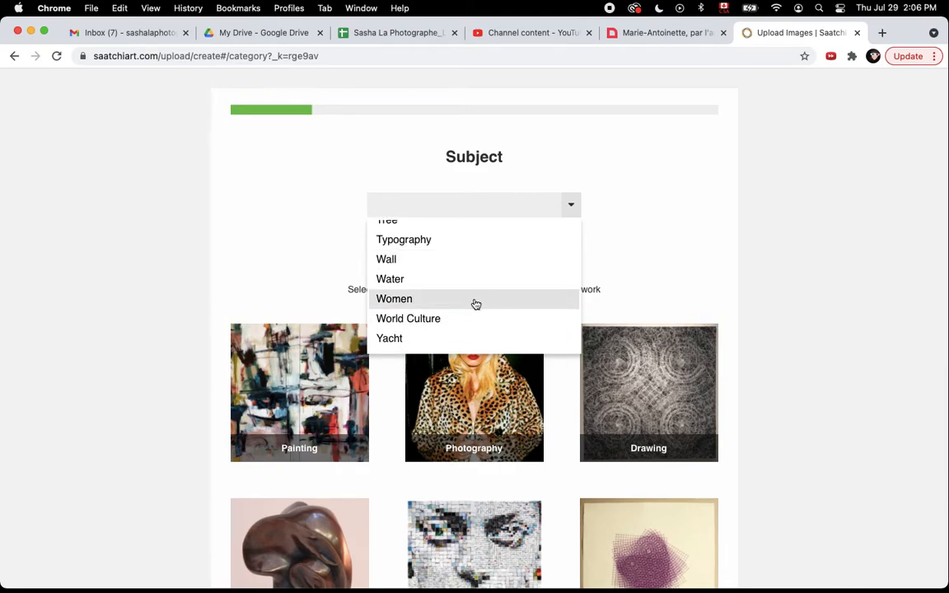
pyautogui.click(476, 304)
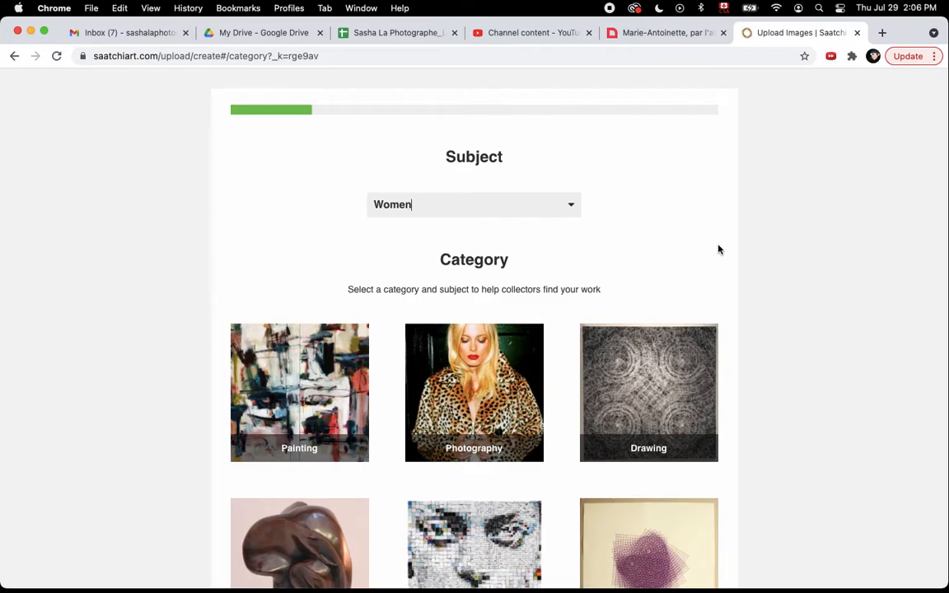
# Step: Choose Photography as the artwork's category and continue to the artwork status page
pyautogui.click(537, 401)
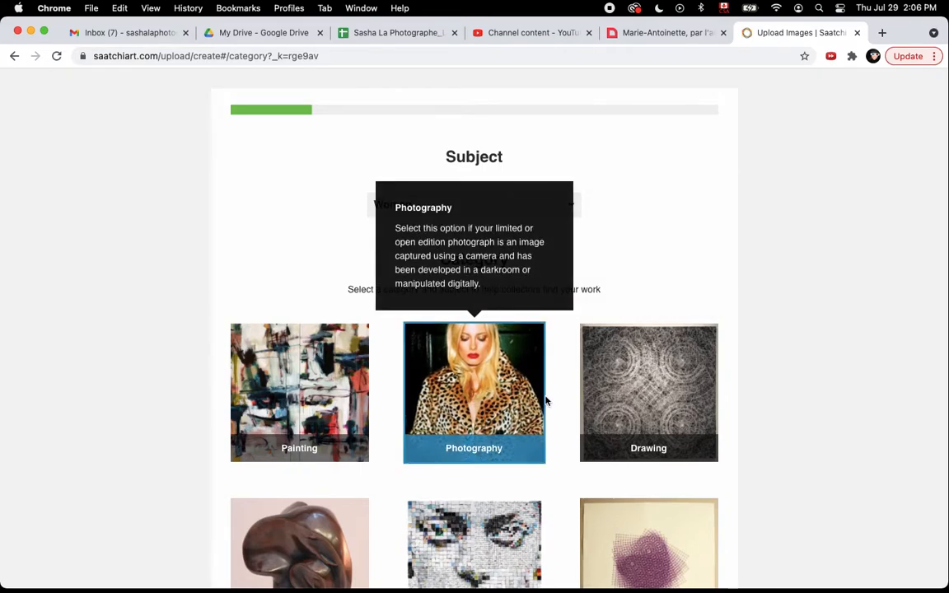
pyautogui.scroll(-3, 865, 333)
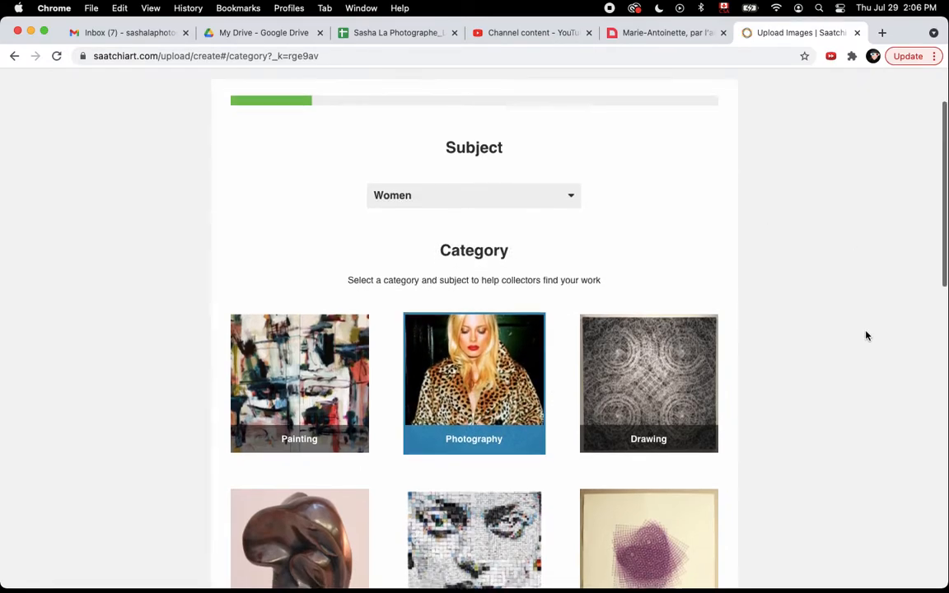
pyautogui.scroll(-7, 866, 336)
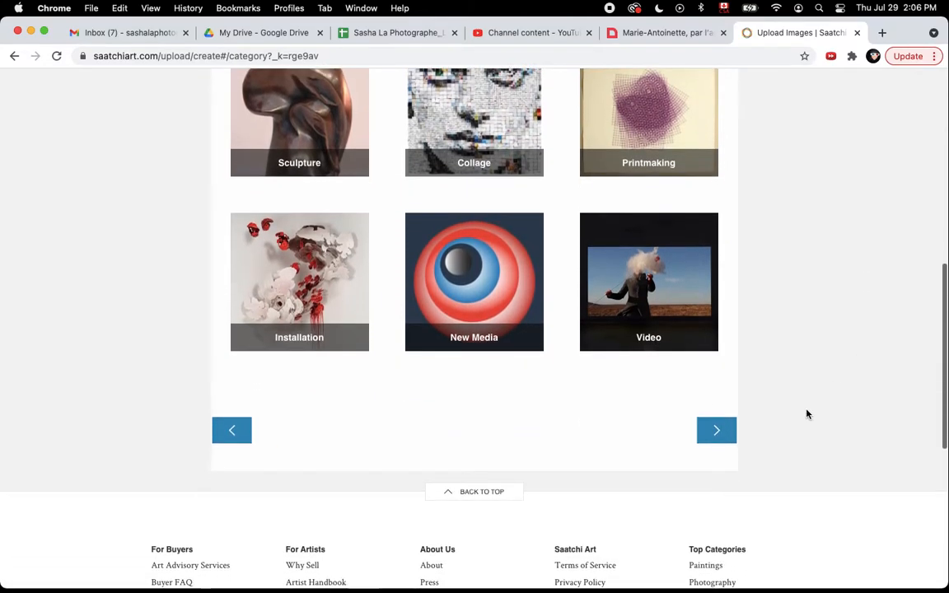
pyautogui.click(719, 435)
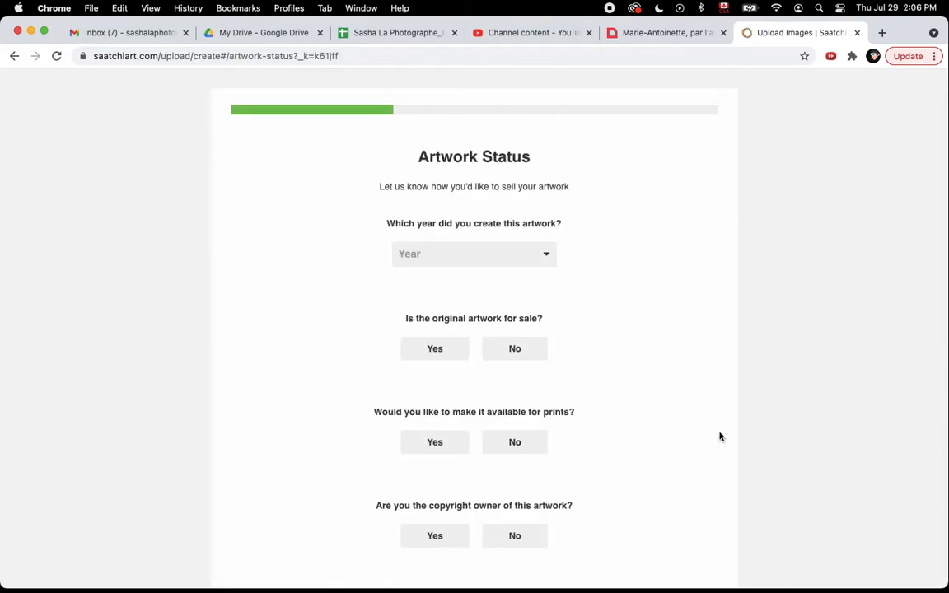
# Step: Set the creation year to 2021, answer Yes to original for sale, prints available and copyright ownership, and continue to the artwork image page
pyautogui.click(548, 256)
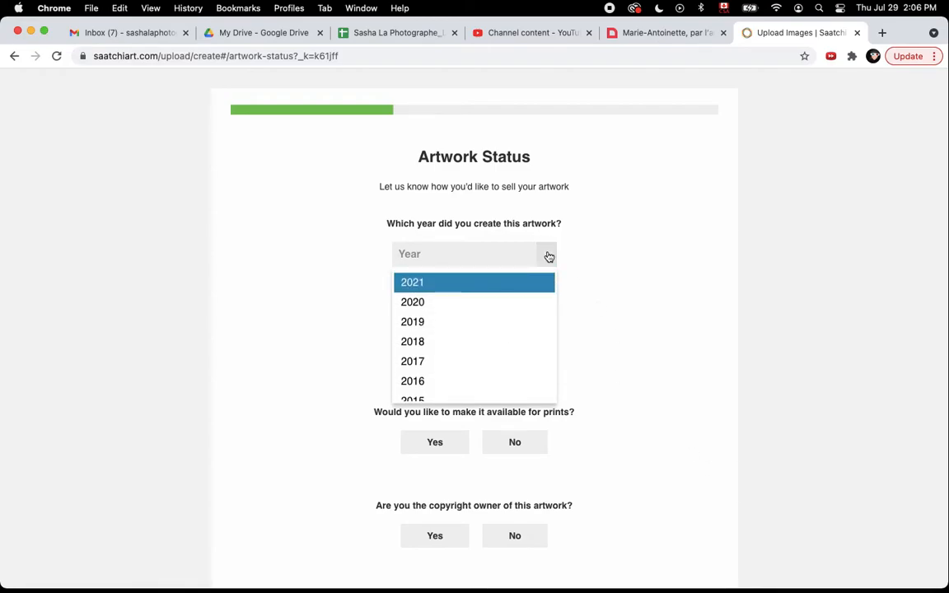
pyautogui.click(498, 286)
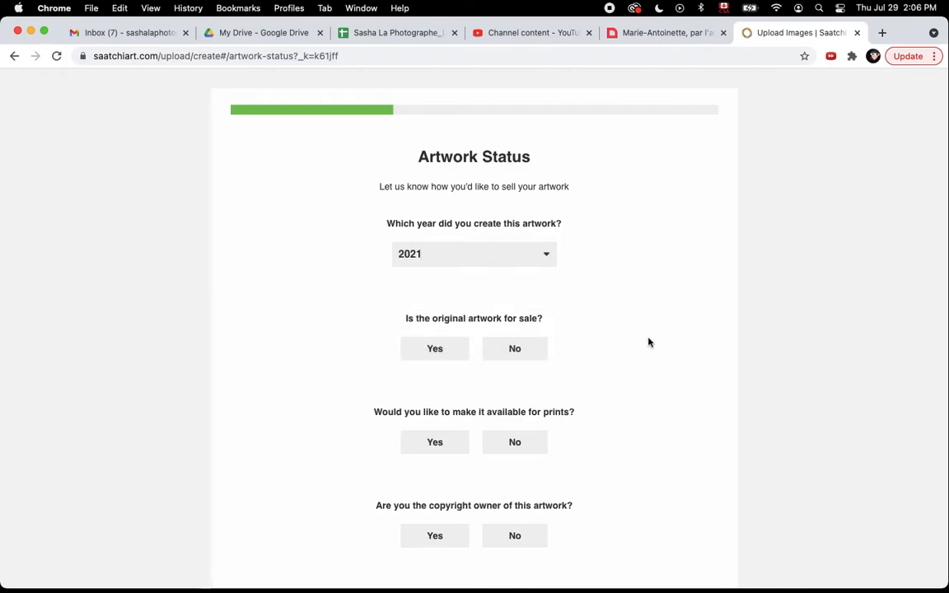
pyautogui.scroll(-3, 649, 343)
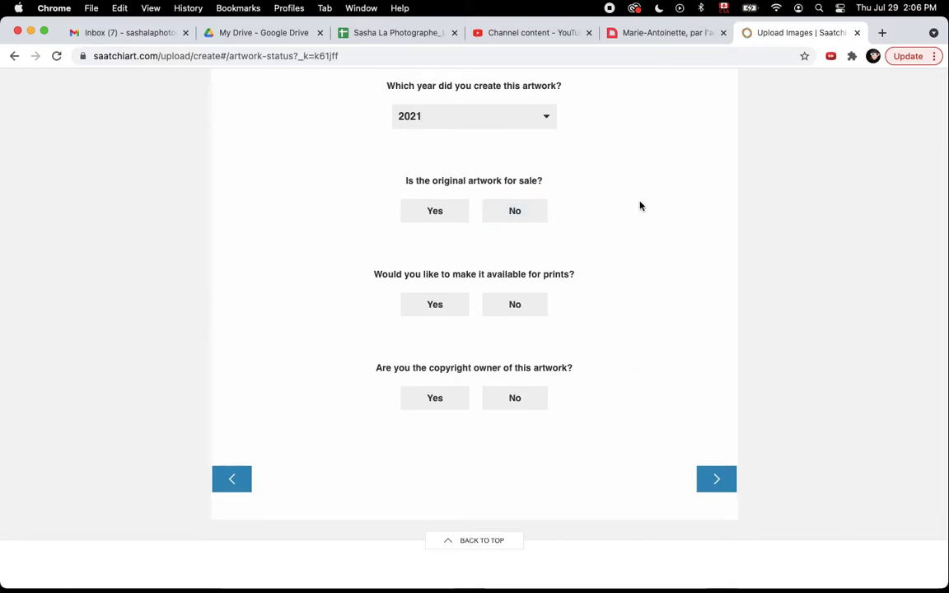
pyautogui.click(445, 216)
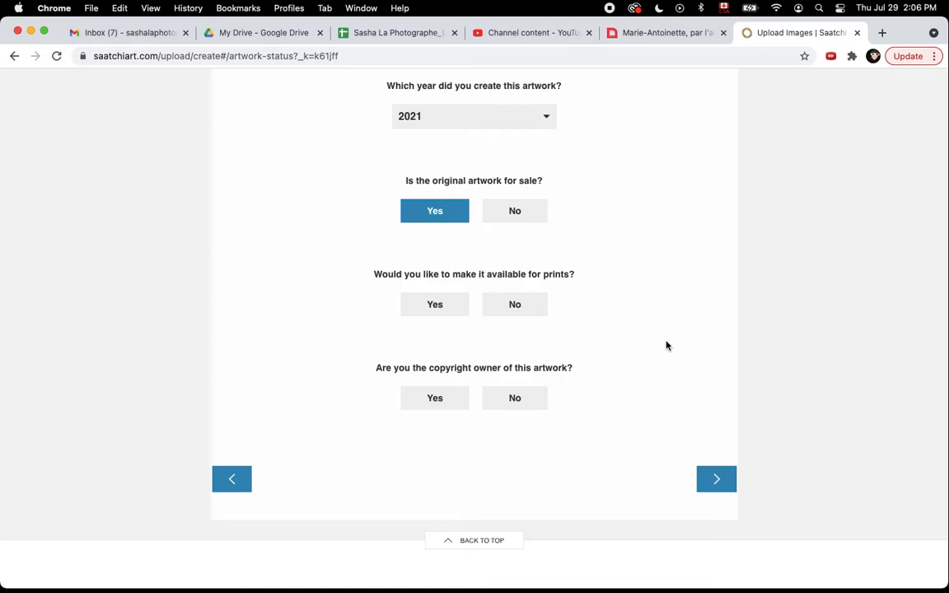
pyautogui.click(425, 315)
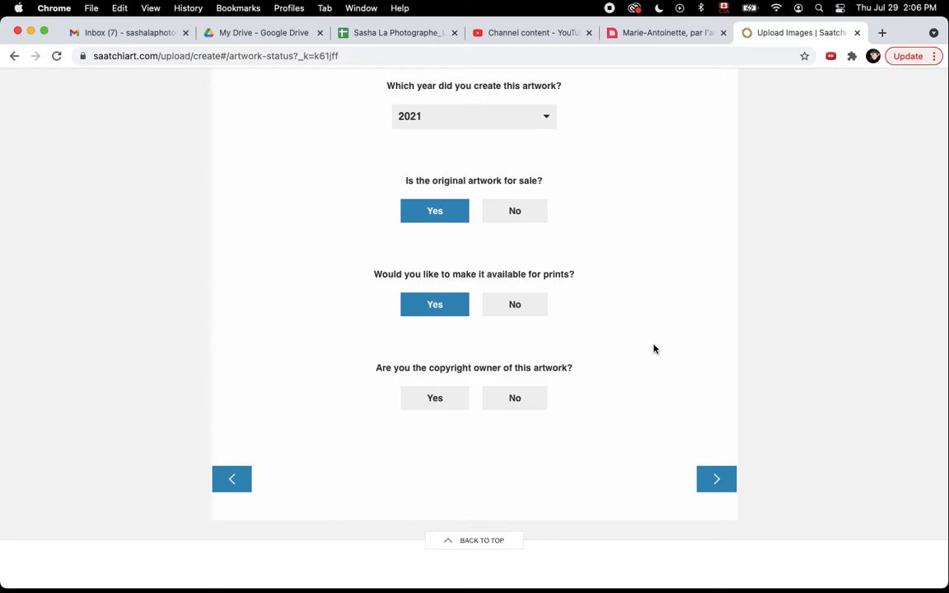
pyautogui.click(461, 403)
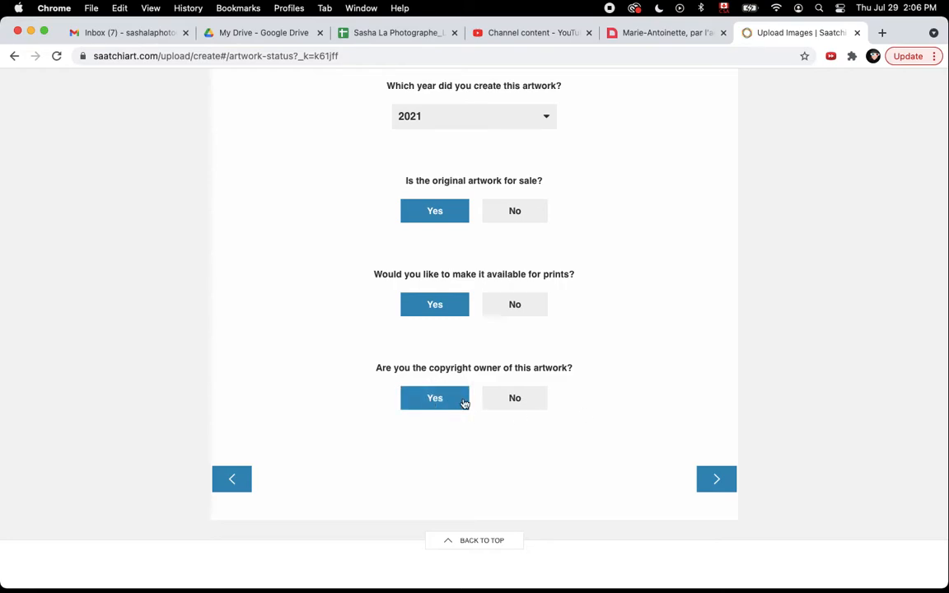
pyautogui.click(718, 482)
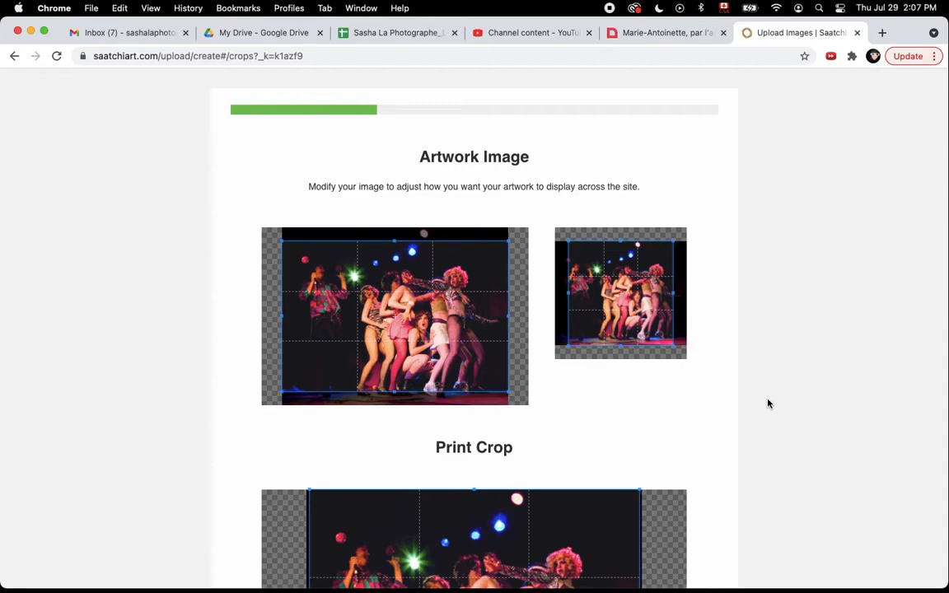
# Step: Move the main display crop down to the photo's lower edge and the square thumbnail crop slightly left, and continue to the mediums page
pyautogui.moveTo(471, 362); pyautogui.dragTo(470, 377)
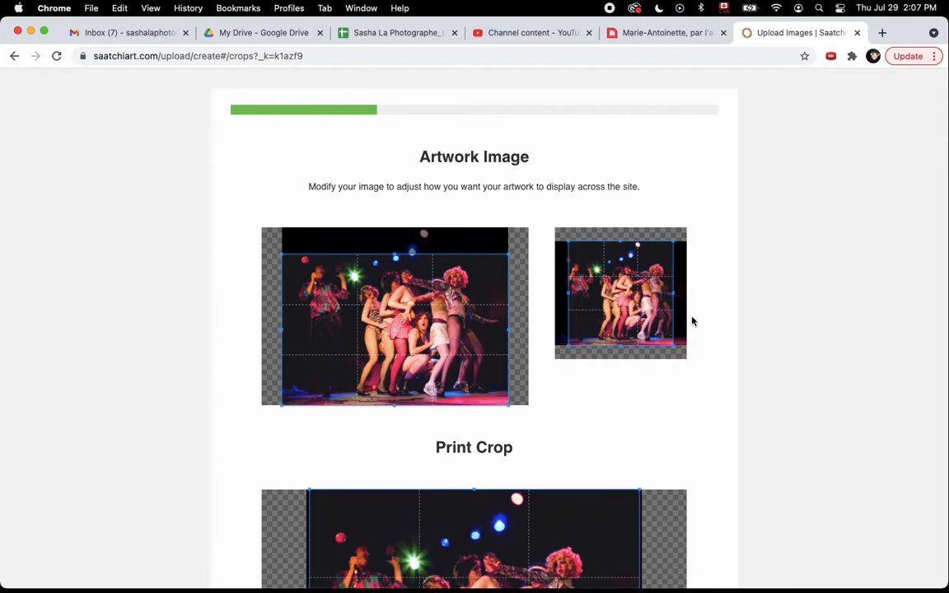
pyautogui.moveTo(644, 308); pyautogui.dragTo(654, 307)
pyautogui.scroll(-5, 752, 413)
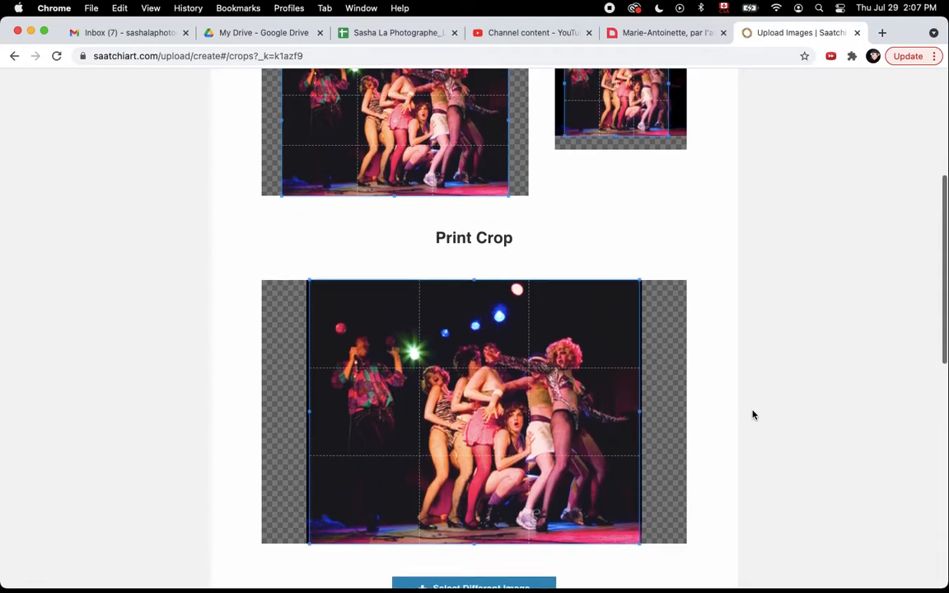
pyautogui.scroll(-2, 723, 454)
pyautogui.scroll(-2, 723, 454)
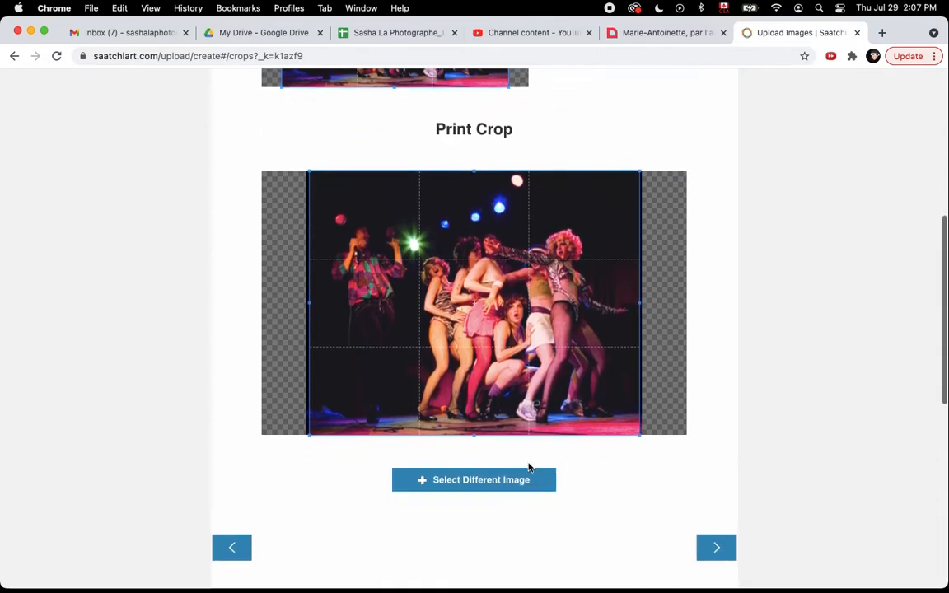
pyautogui.scroll(2, 713, 547)
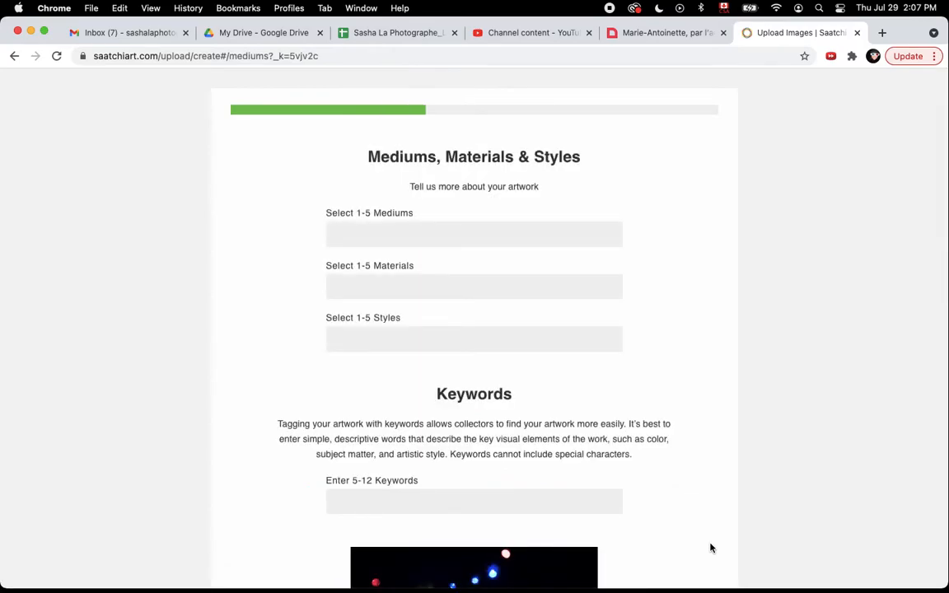
# Step: Return to the artwork image page, review the display, thumbnail and print crops, and go back to the mediums, materials and styles page
pyautogui.scroll(-5, 294, 516)
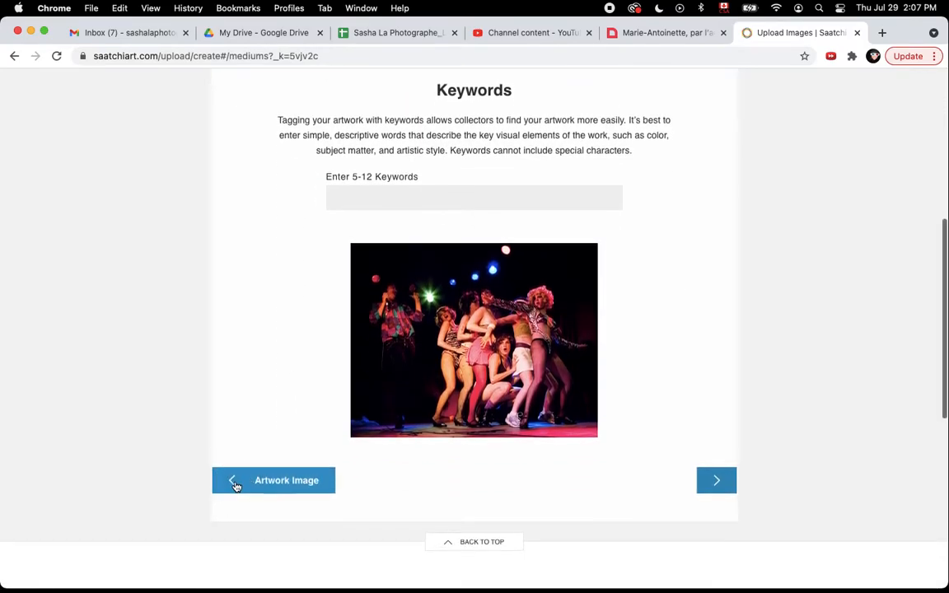
pyautogui.click(235, 486)
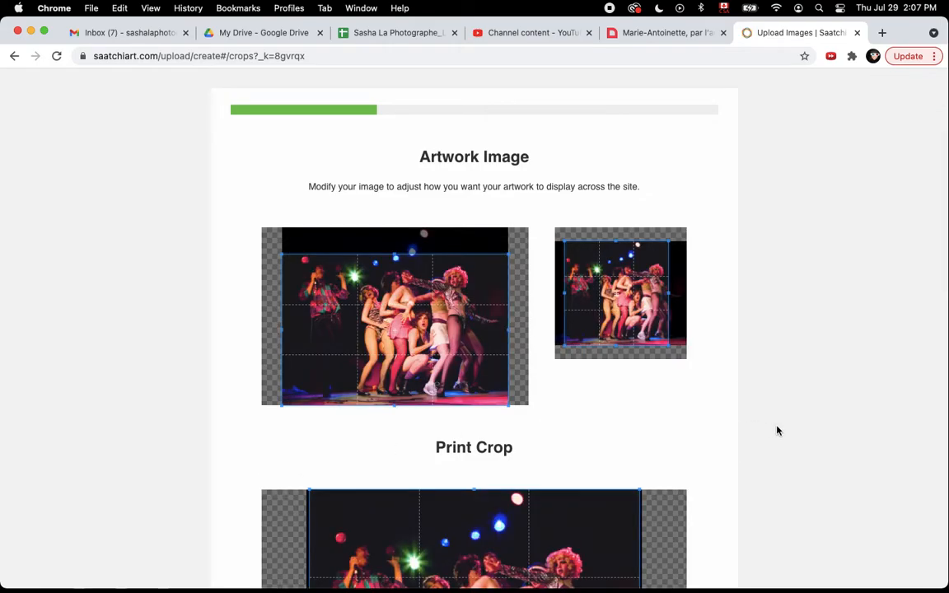
pyautogui.scroll(-2, 777, 430)
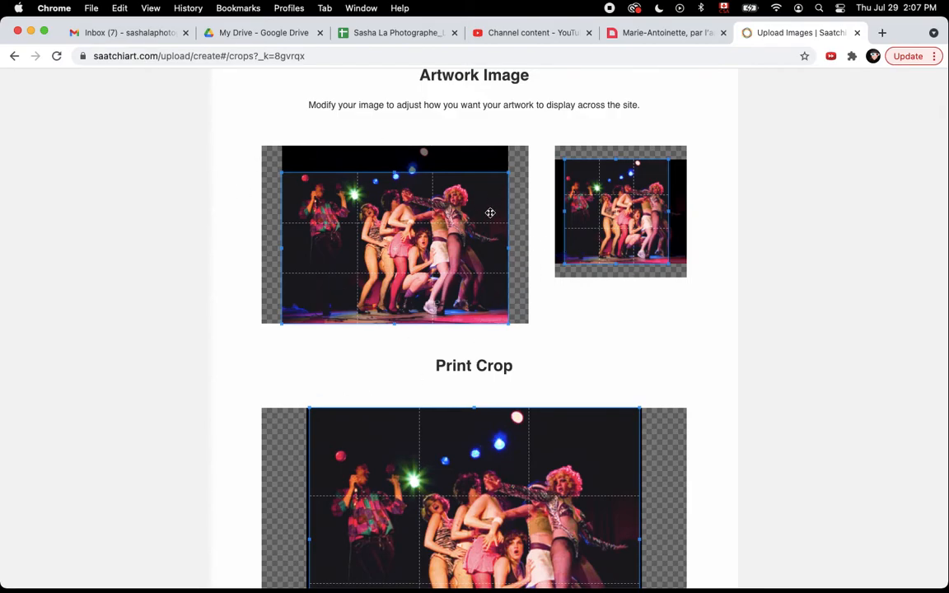
pyautogui.scroll(-1, 789, 394)
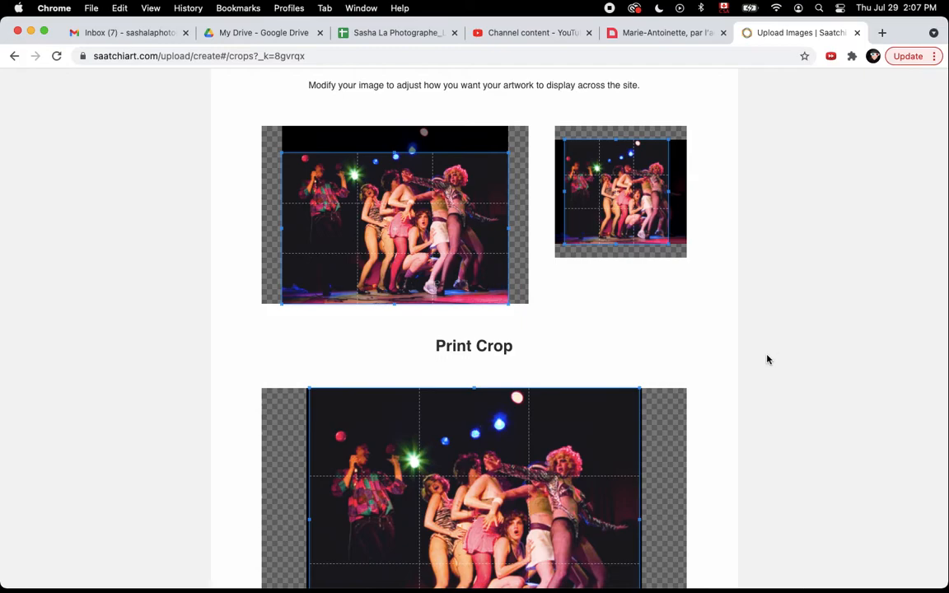
pyautogui.scroll(-5, 767, 359)
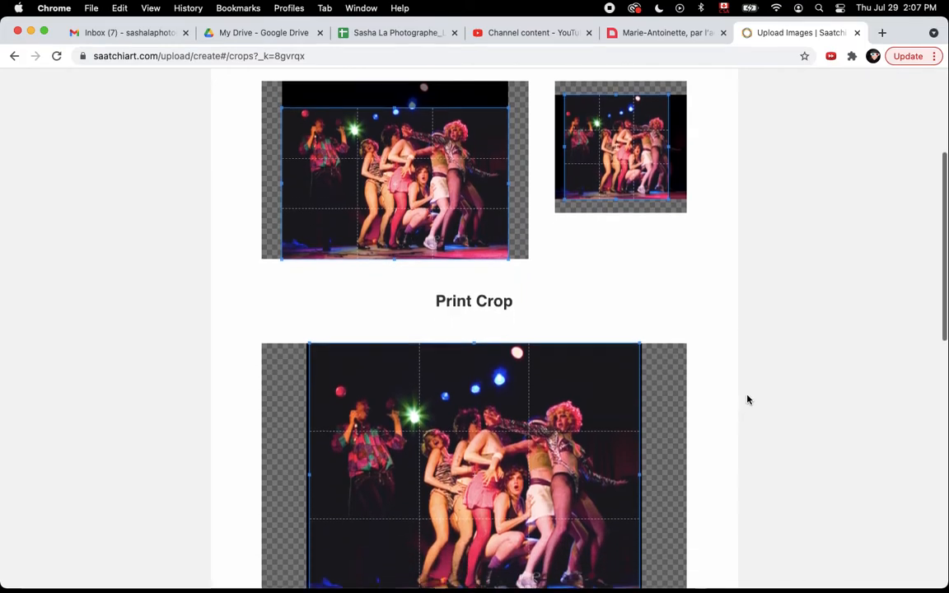
pyautogui.scroll(-1, 747, 400)
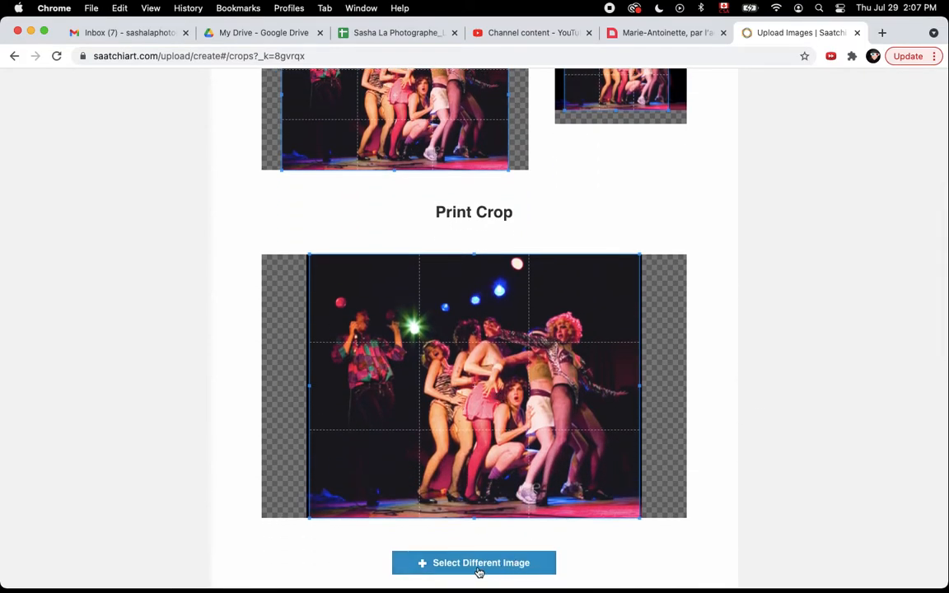
pyautogui.scroll(-6, 626, 536)
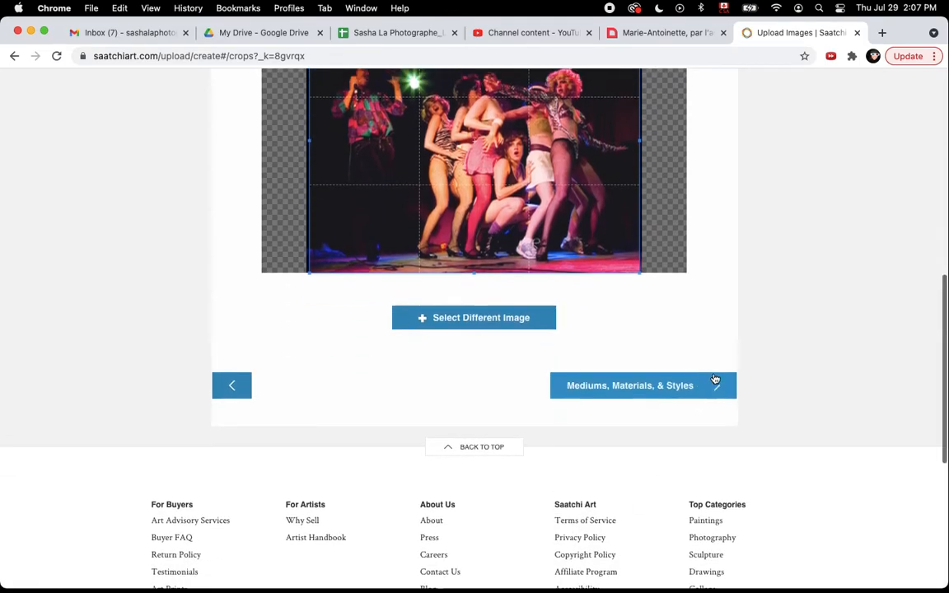
pyautogui.click(714, 380)
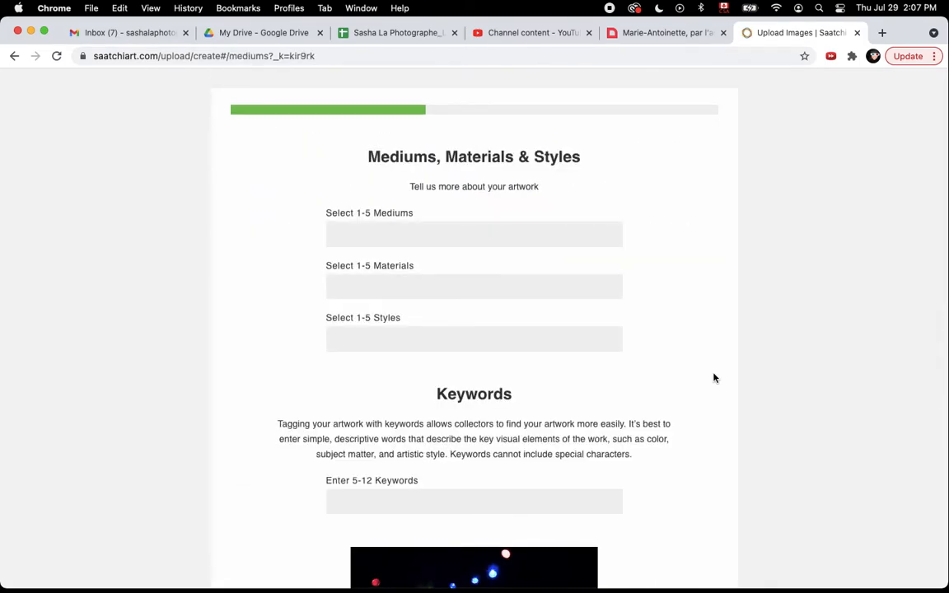
# Step: Add Digital and Color as the artwork's mediums
pyautogui.click(407, 237)
pyautogui.scroll(2, 408, 296)
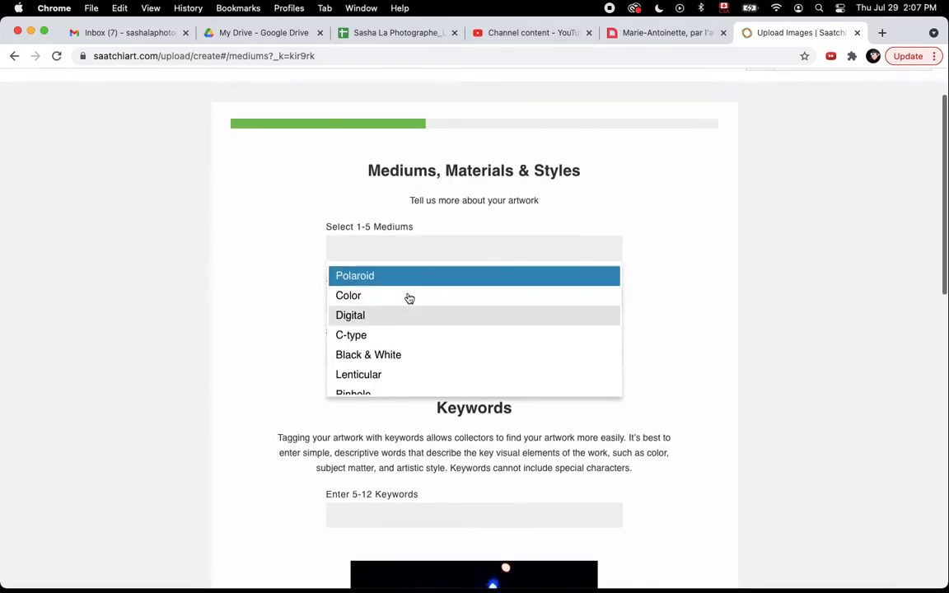
pyautogui.click(402, 325)
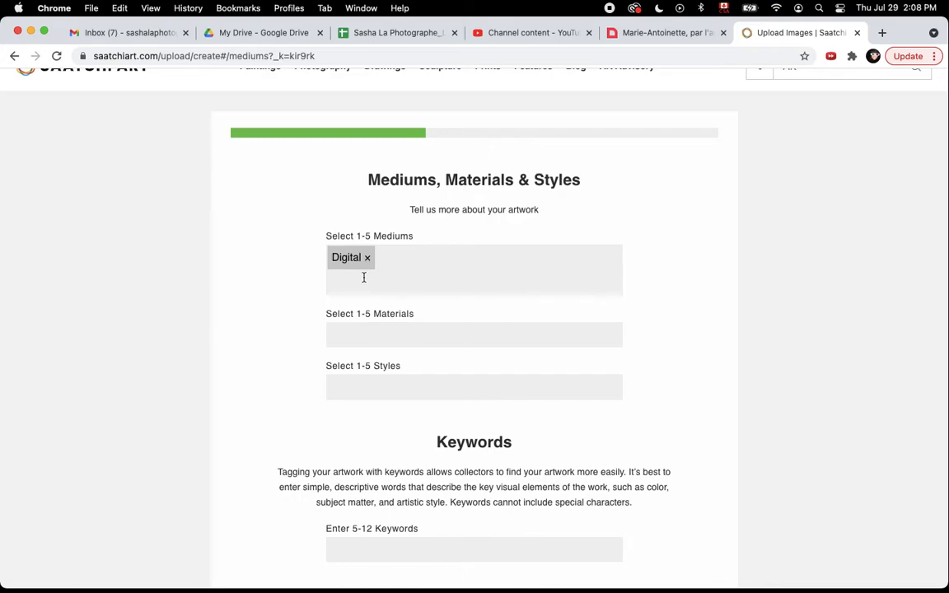
pyautogui.click(364, 281)
pyautogui.click(367, 330)
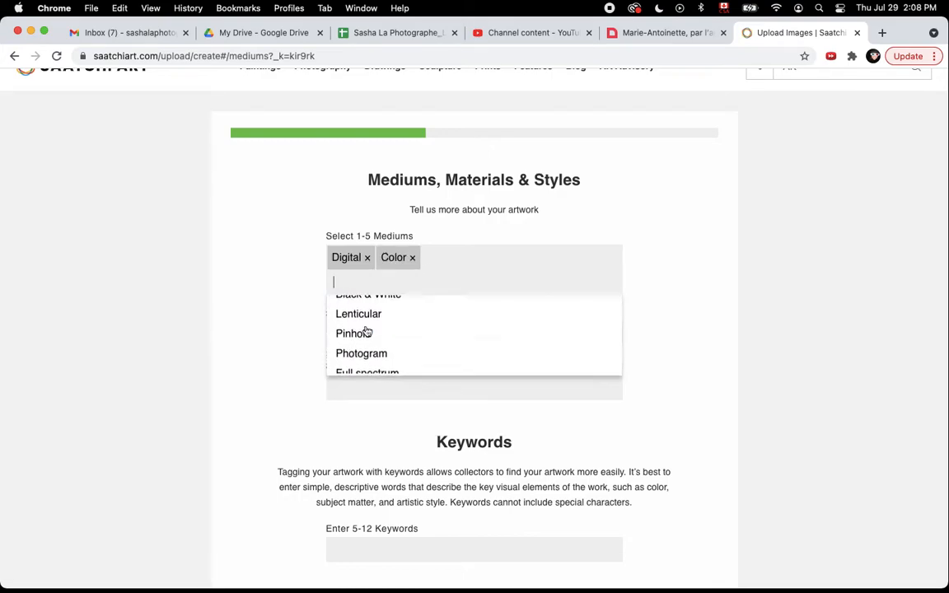
# Step: Look through the remaining medium options for any others that suit the photograph, and close the list
pyautogui.click(379, 279)
pyautogui.scroll(-6, 407, 410)
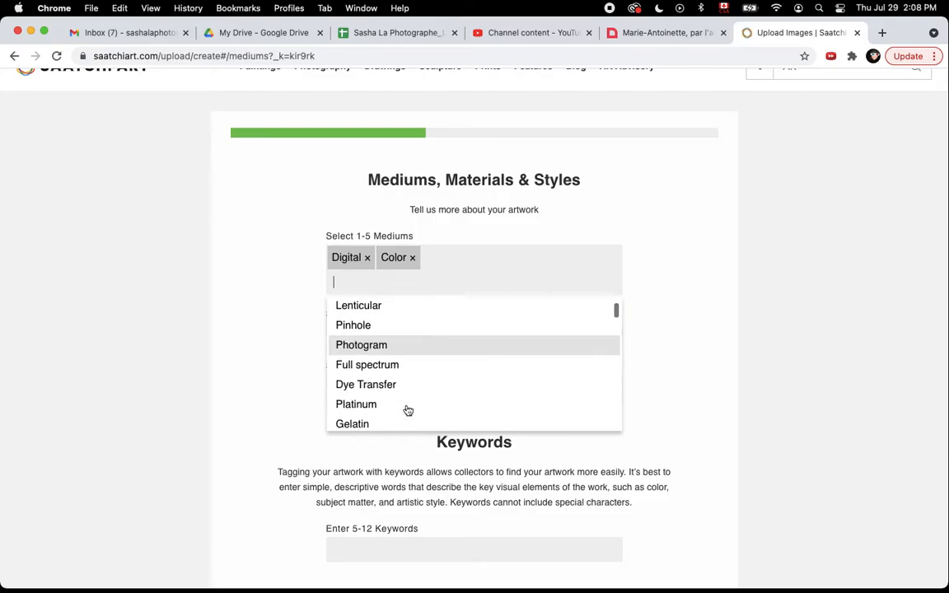
pyautogui.scroll(-5, 407, 410)
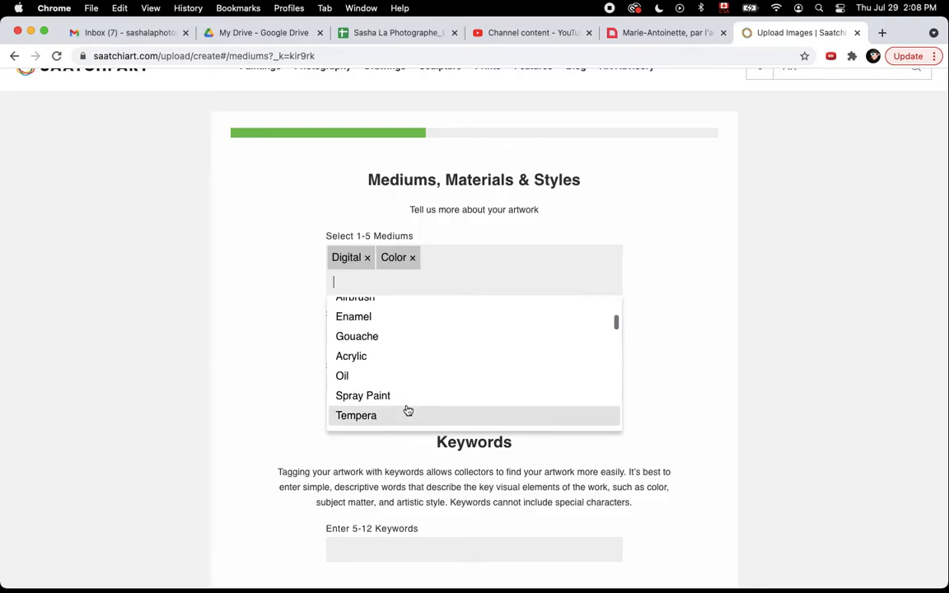
pyautogui.scroll(-5, 408, 410)
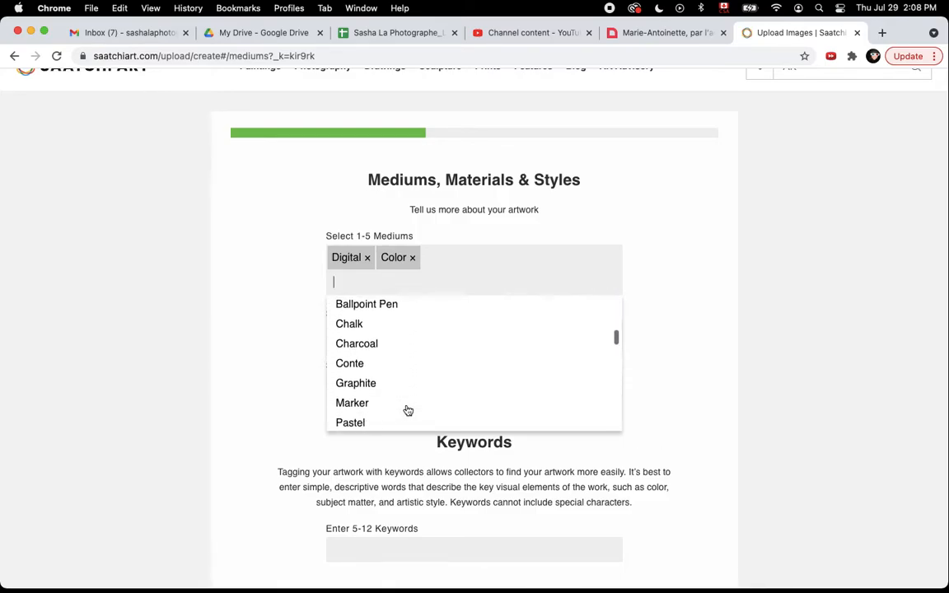
pyautogui.scroll(-5, 408, 410)
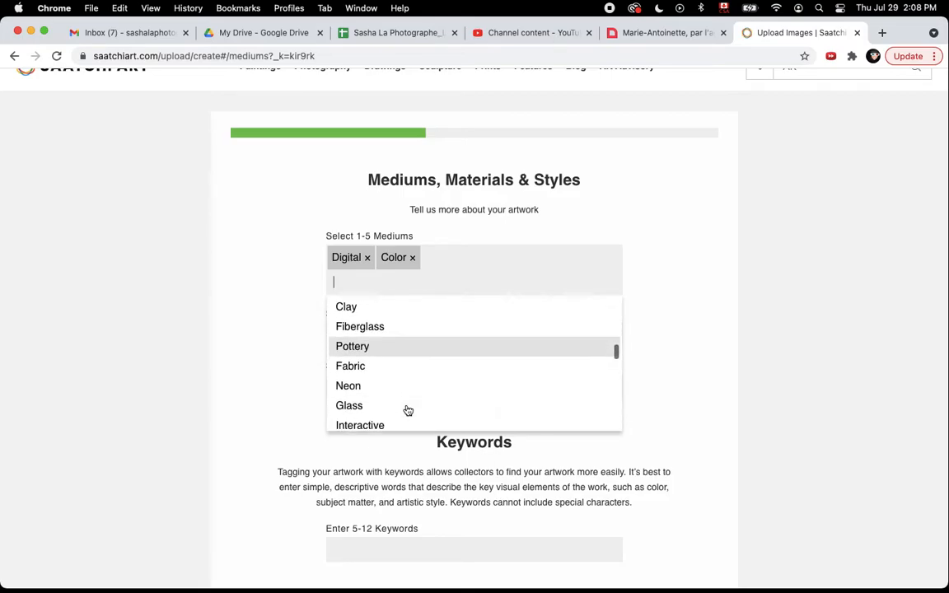
pyautogui.scroll(-5, 407, 410)
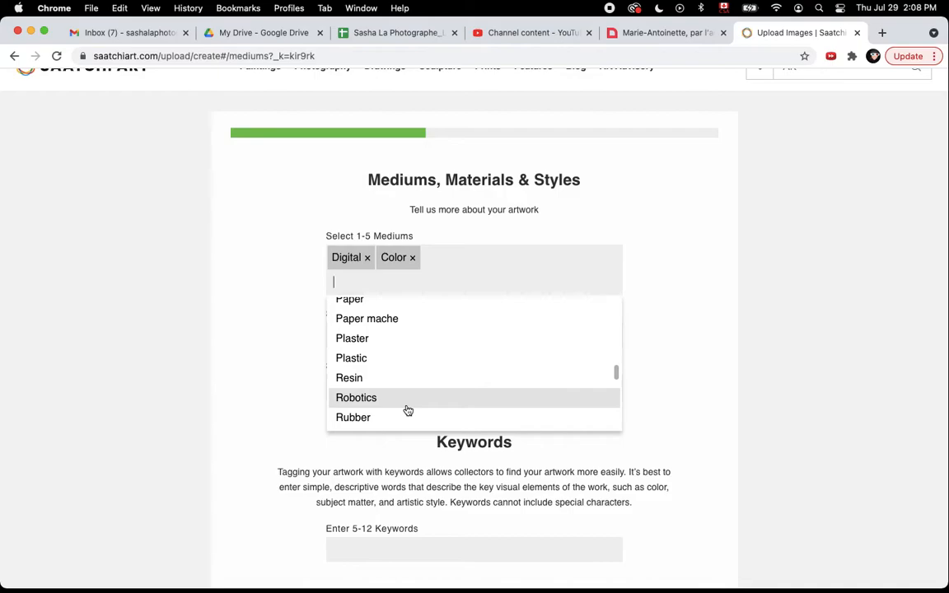
pyautogui.scroll(-4, 408, 410)
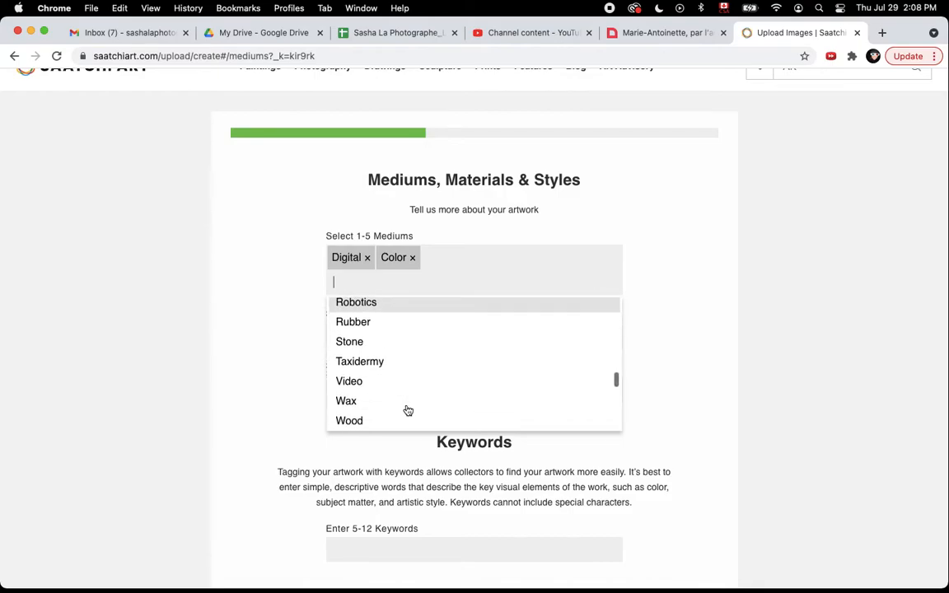
pyautogui.scroll(-5, 408, 410)
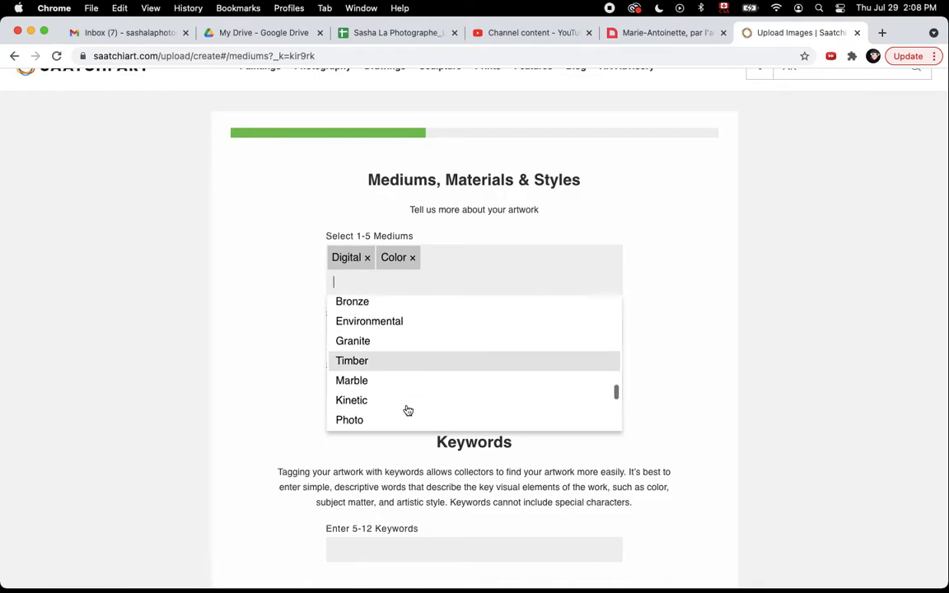
pyautogui.scroll(-5, 407, 410)
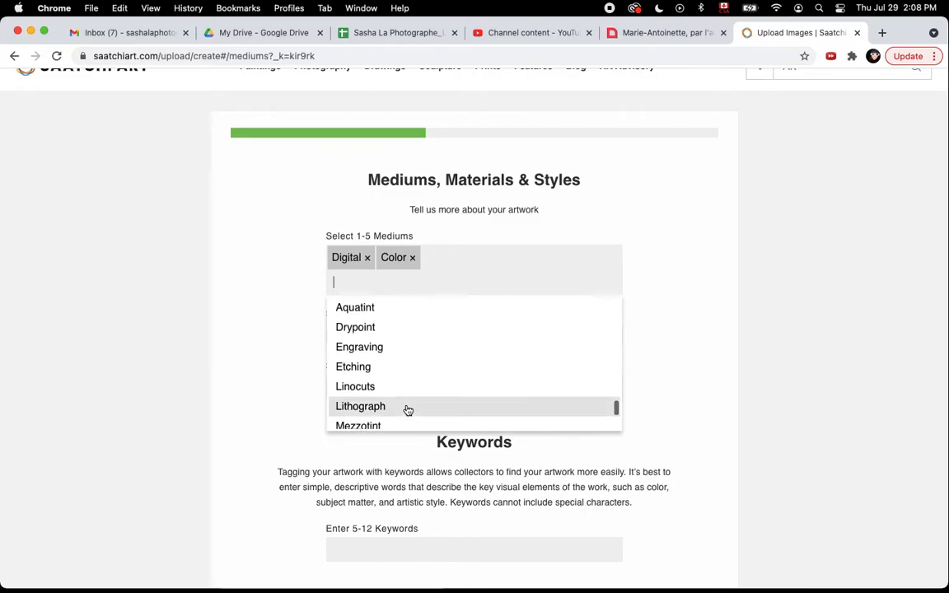
pyautogui.scroll(-2, 408, 411)
pyautogui.scroll(-3, 438, 406)
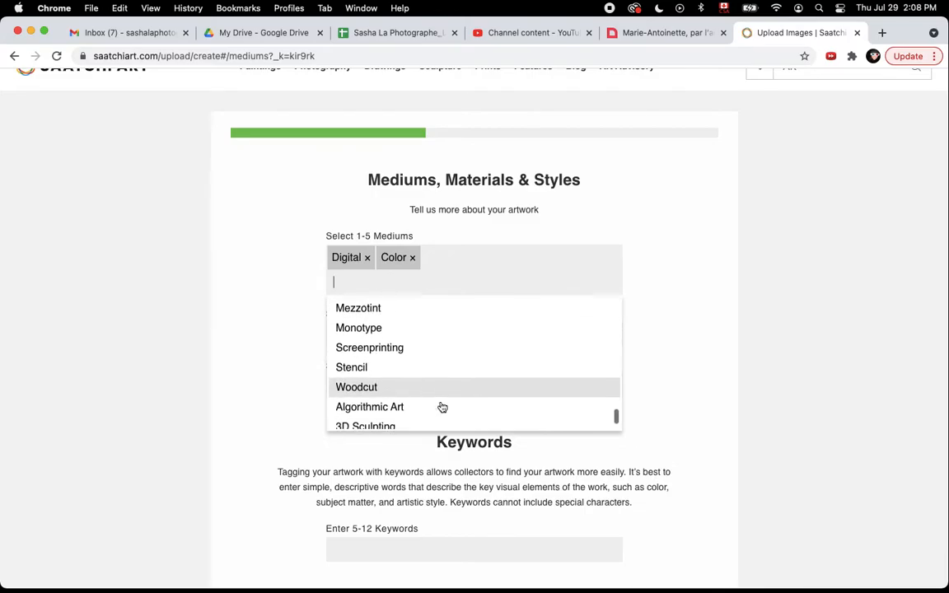
pyautogui.scroll(-2, 441, 407)
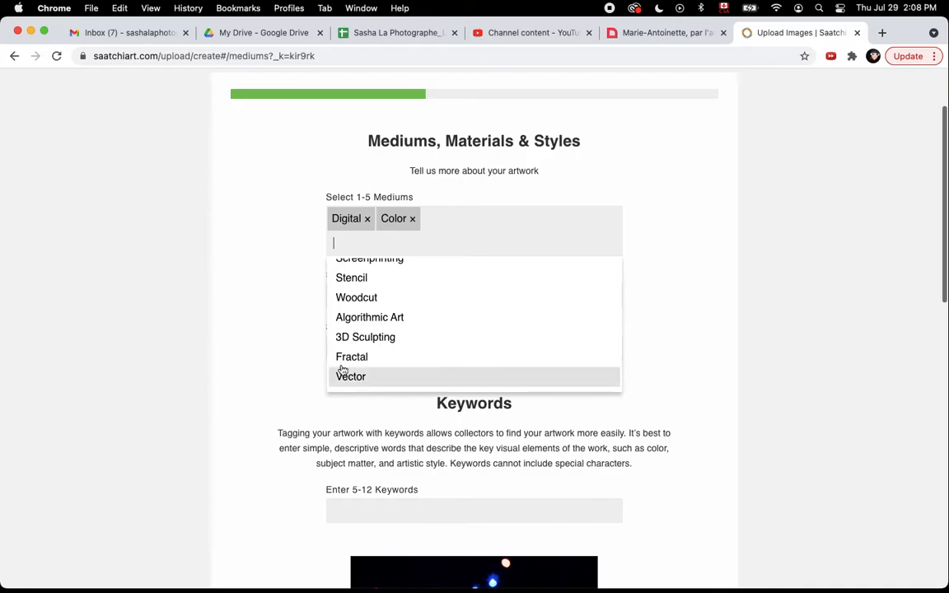
pyautogui.click(276, 360)
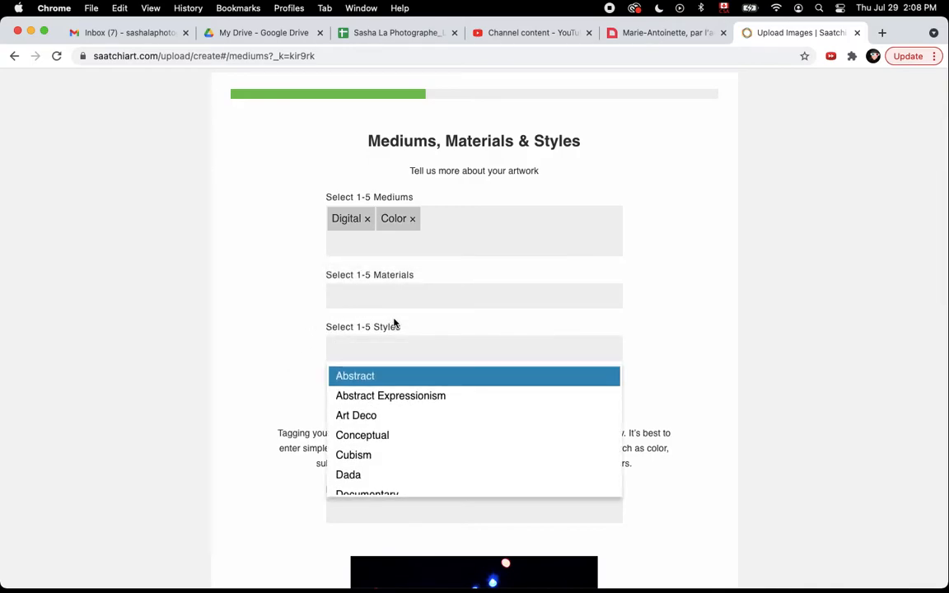
# Step: Add Paper as the artwork's material
pyautogui.click(385, 290)
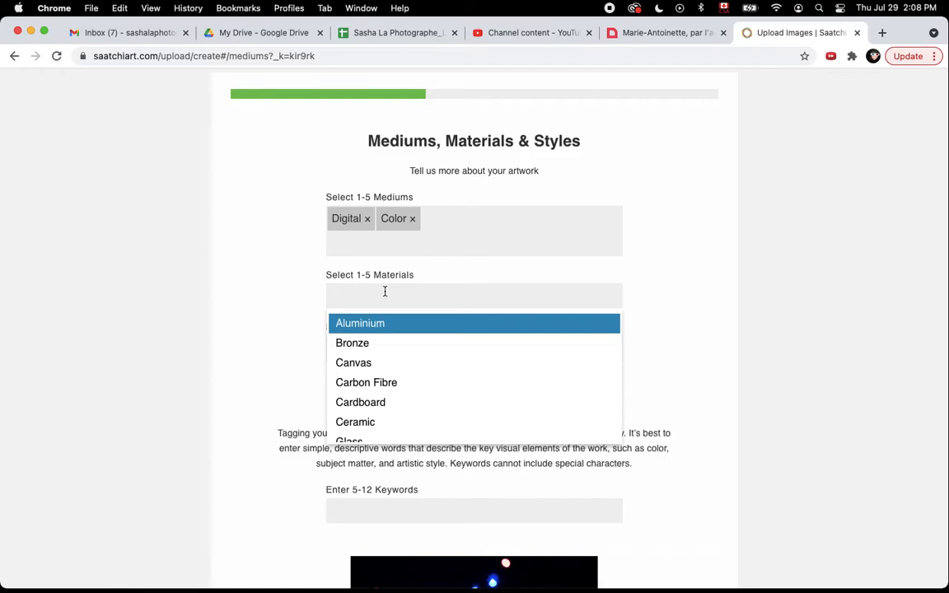
pyautogui.scroll(-3, 404, 387)
pyautogui.scroll(-1, 406, 394)
pyautogui.click(397, 394)
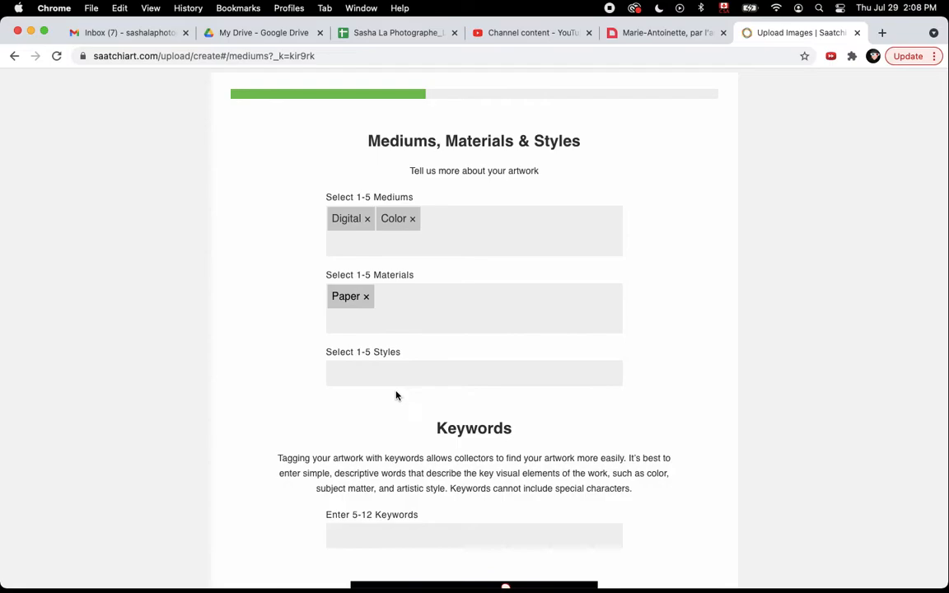
# Step: Add Documentary as the artwork's style
pyautogui.click(373, 373)
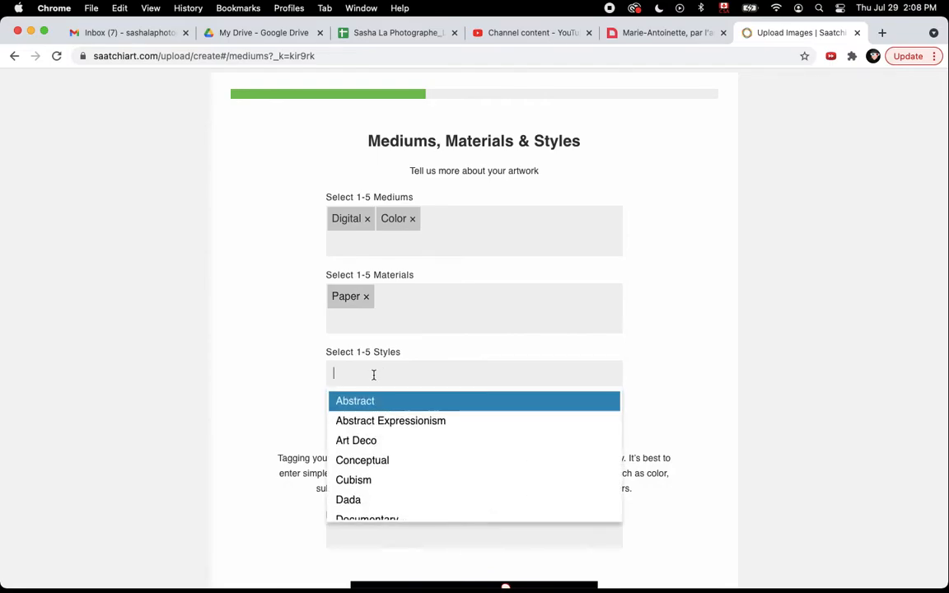
pyautogui.scroll(-2, 425, 460)
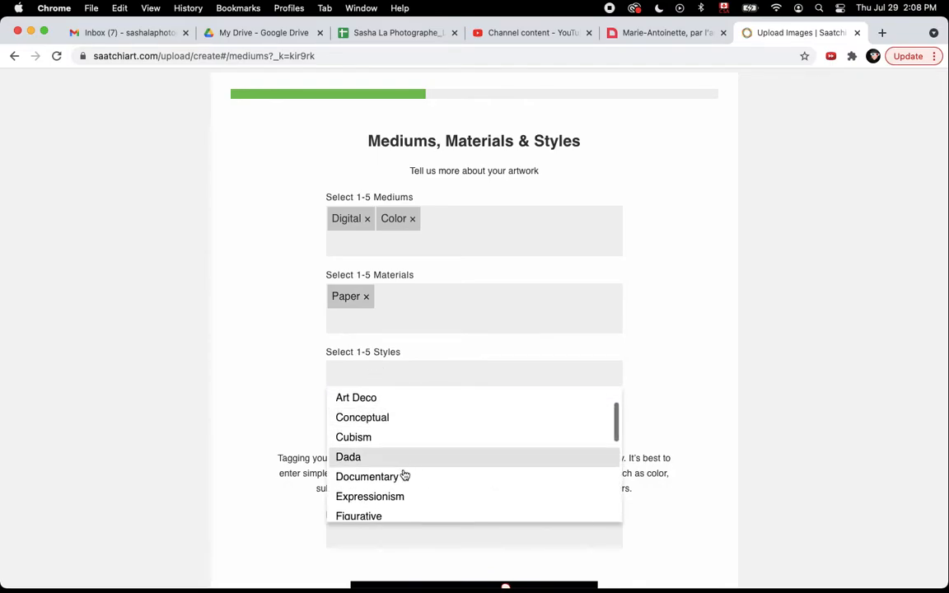
pyautogui.click(393, 478)
# Step: Add the keywords drag king, lgtb, burlesque, dancers and color to the artwork
pyautogui.scroll(-5, 281, 426)
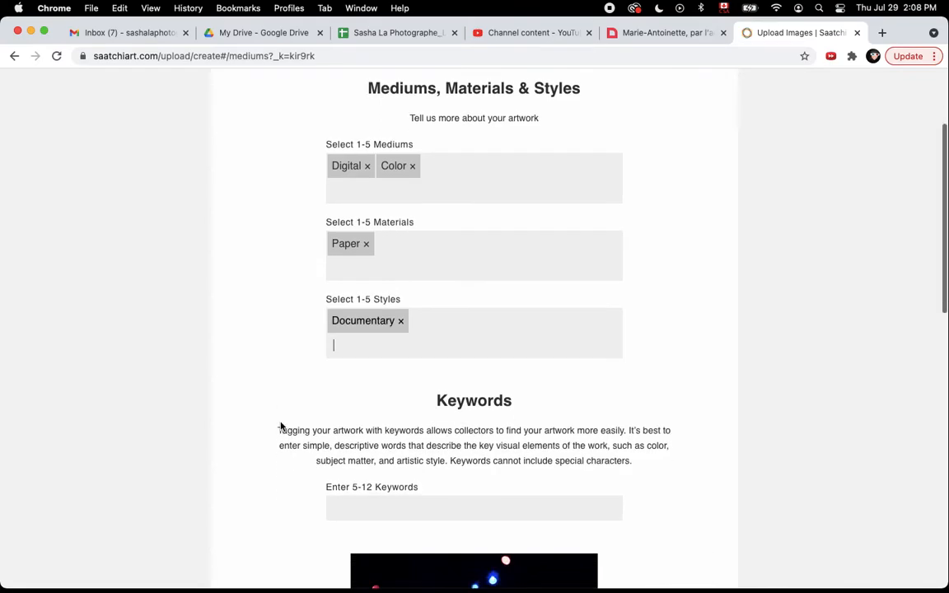
pyautogui.click(352, 306)
pyautogui.write('drag ')
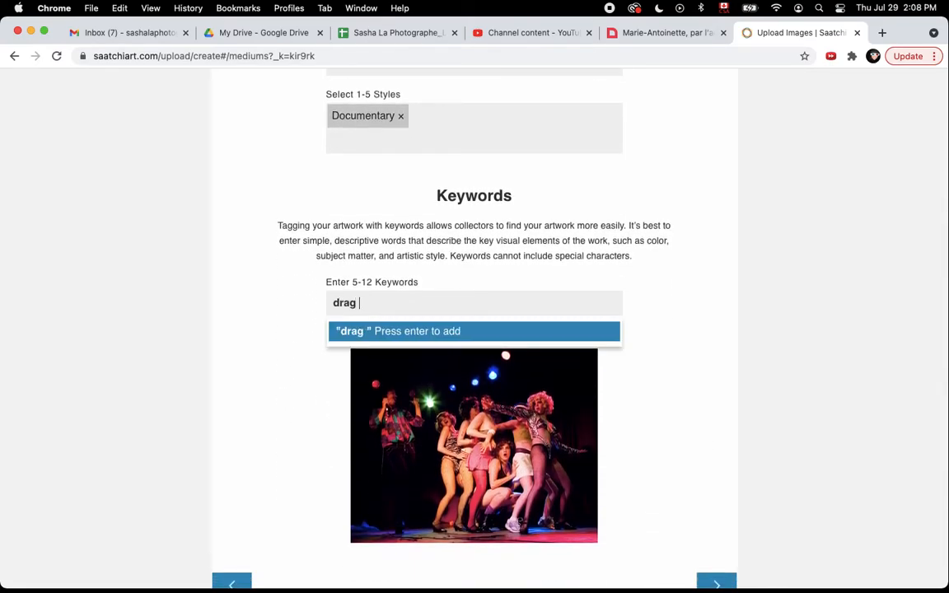
pyautogui.write('king')
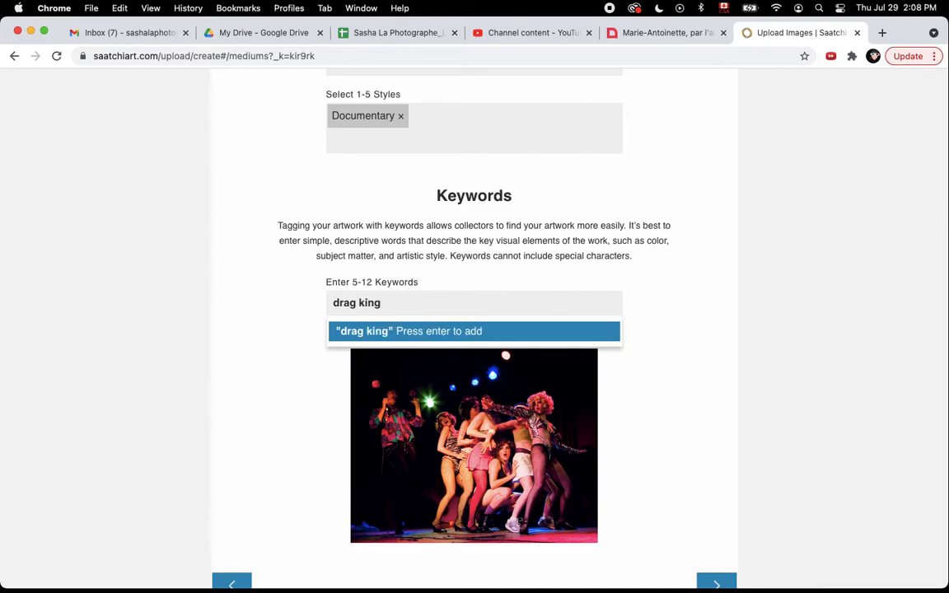
pyautogui.press('Return')
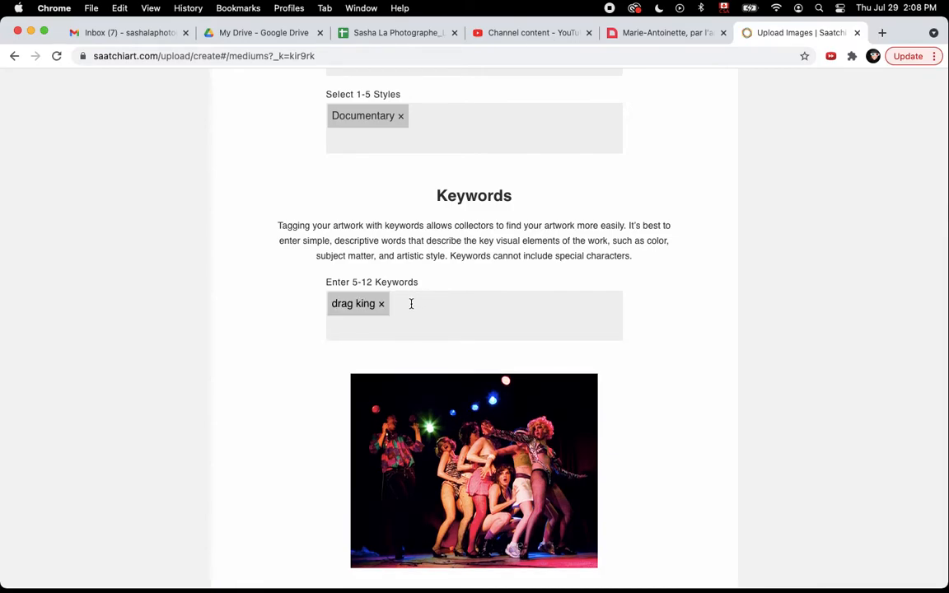
pyautogui.write('lgtb')
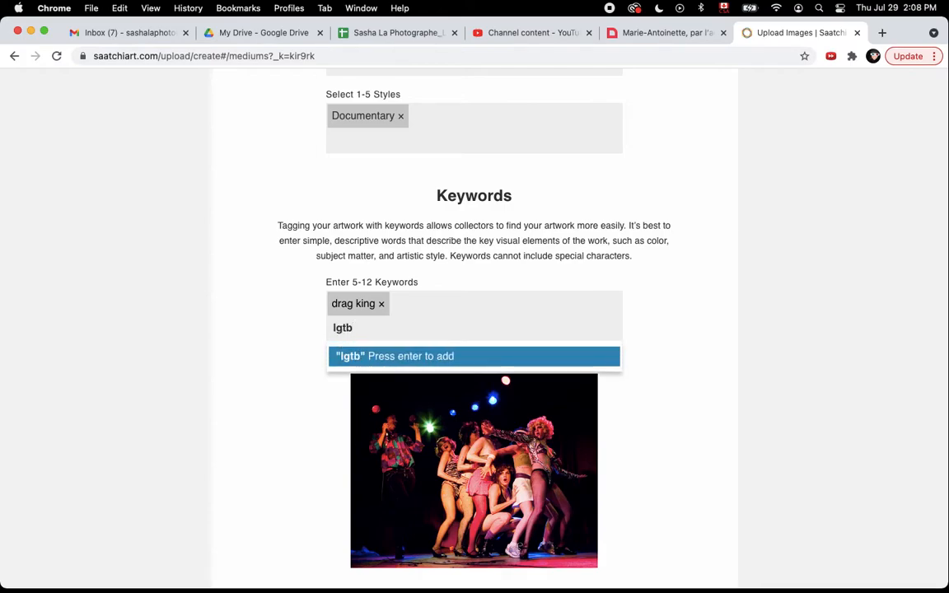
pyautogui.press('Return')
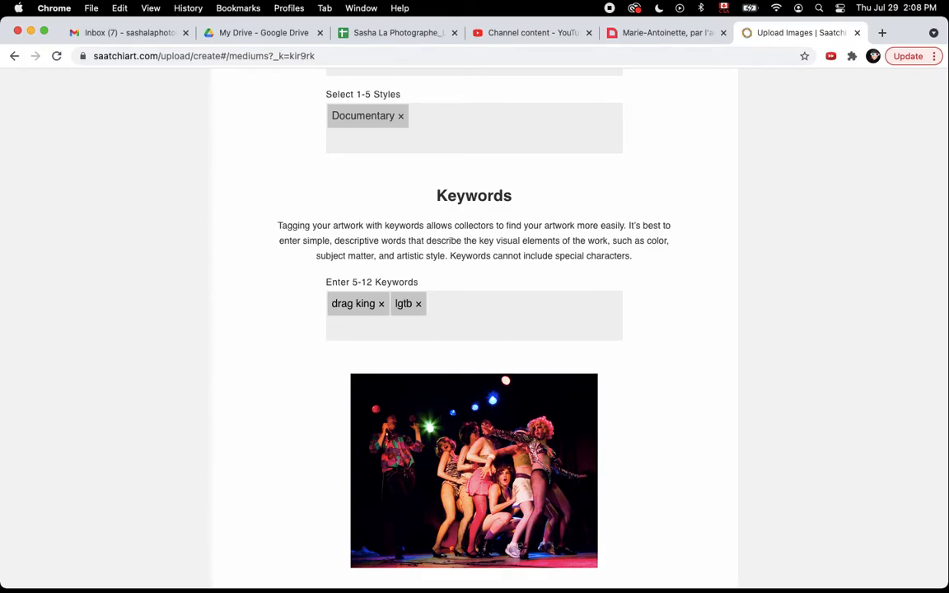
pyautogui.write('burlesque')
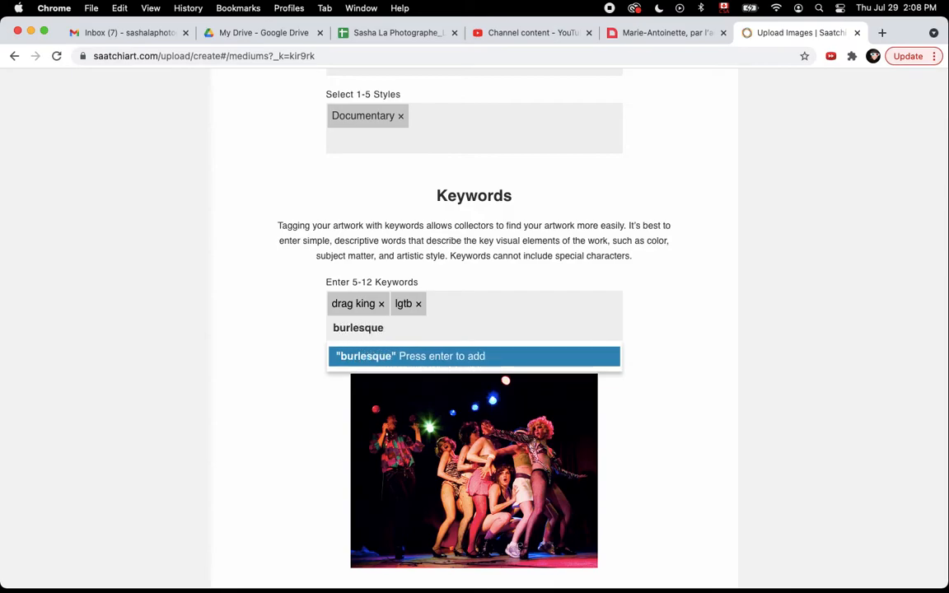
pyautogui.press('Return')
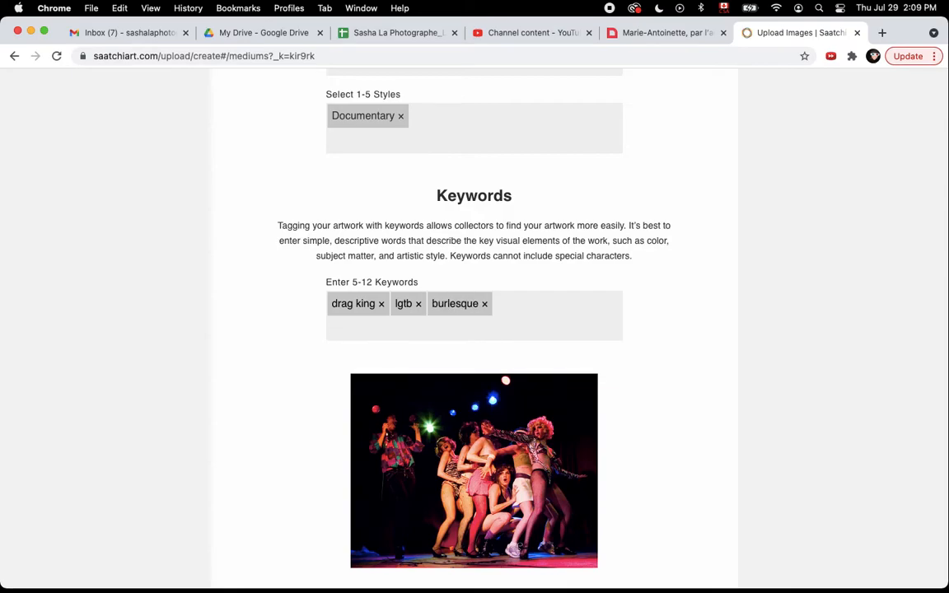
pyautogui.write('dancers')
pyautogui.press('Return')
pyautogui.write('color')
pyautogui.press('Return')
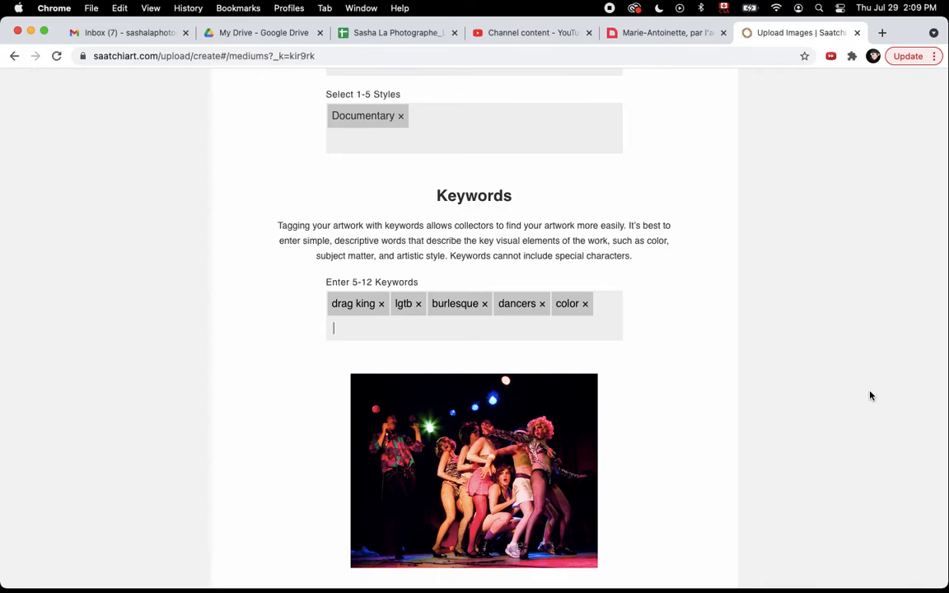
# Step: Add the keywords meowmix, montreal and the photographer's professional name as one word, and continue to the dimensions page
pyautogui.scroll(-5, 832, 430)
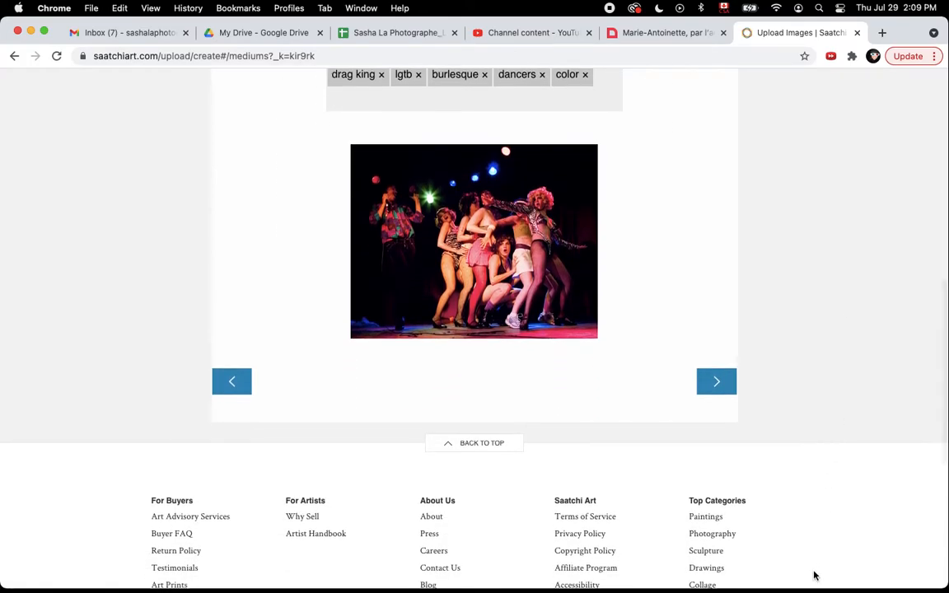
pyautogui.scroll(3, 798, 402)
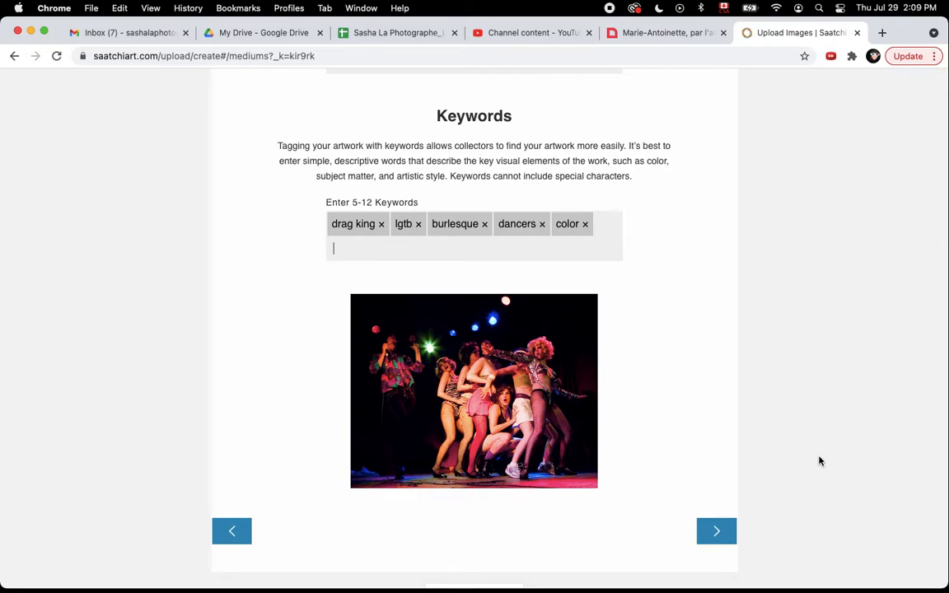
pyautogui.write('meow')
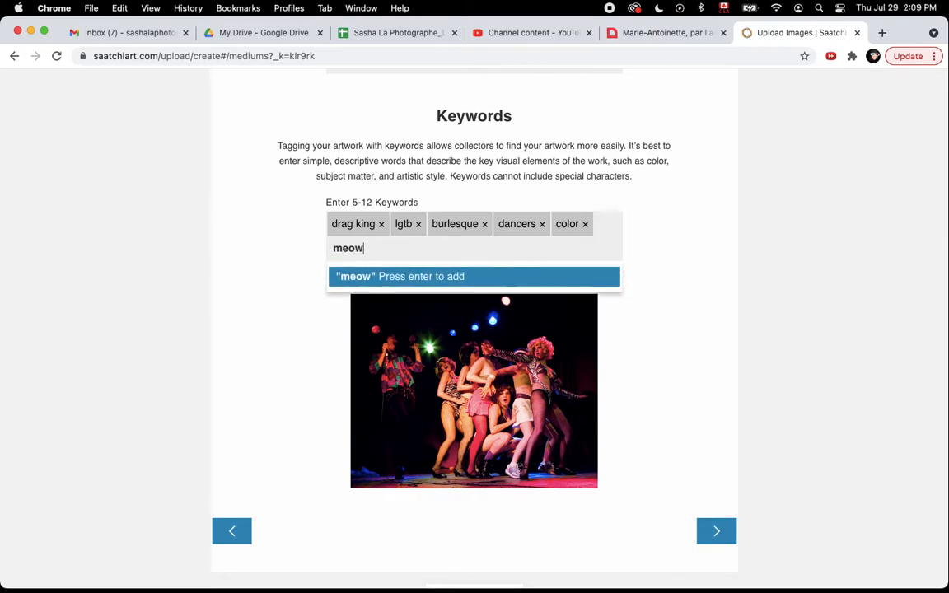
pyautogui.write('mix')
pyautogui.press('Return')
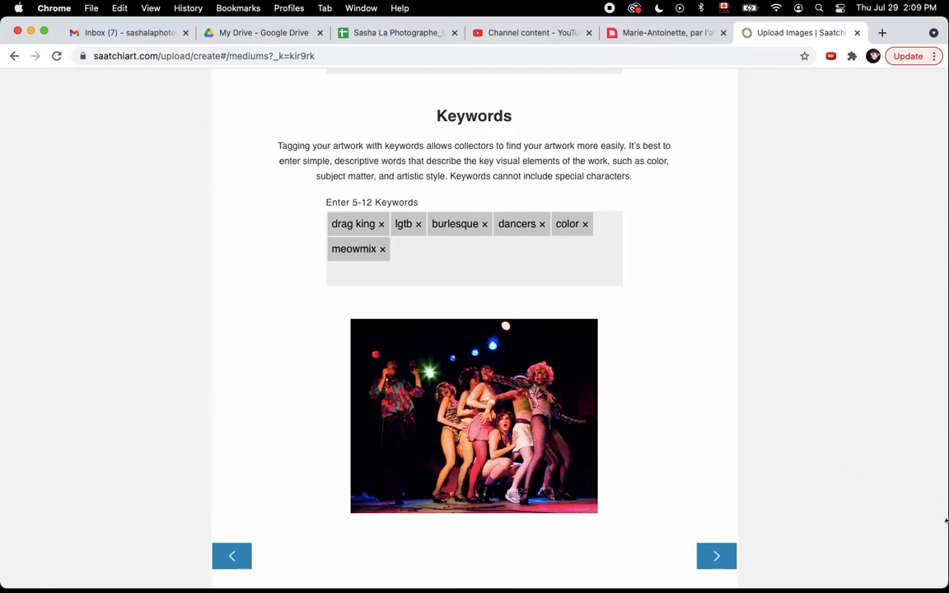
pyautogui.write('montreal')
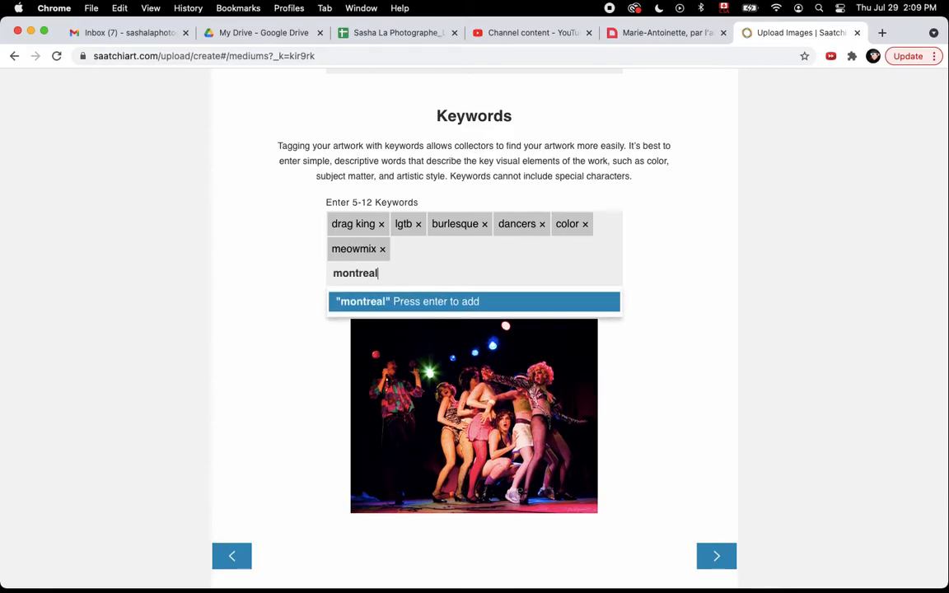
pyautogui.press('Return')
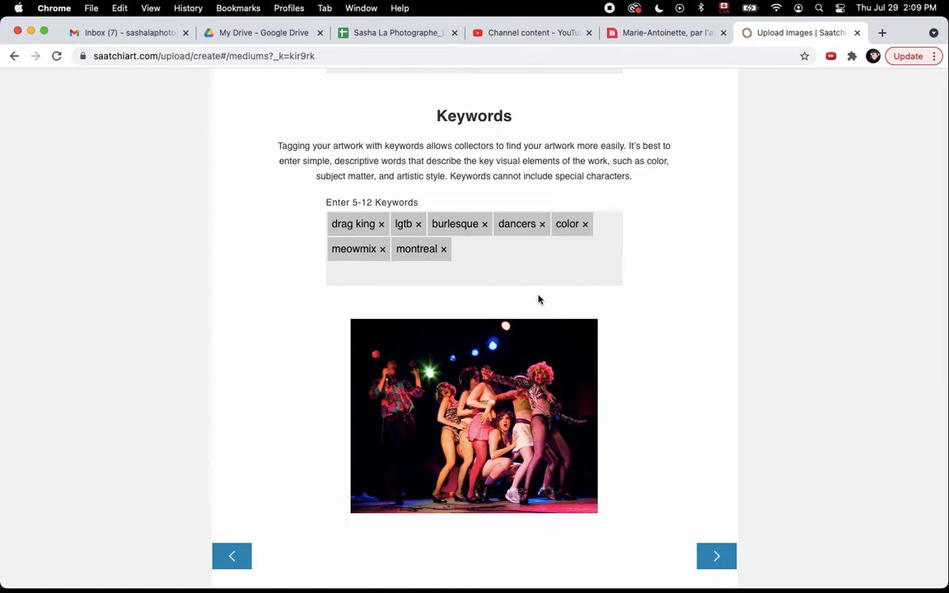
pyautogui.write('sashala')
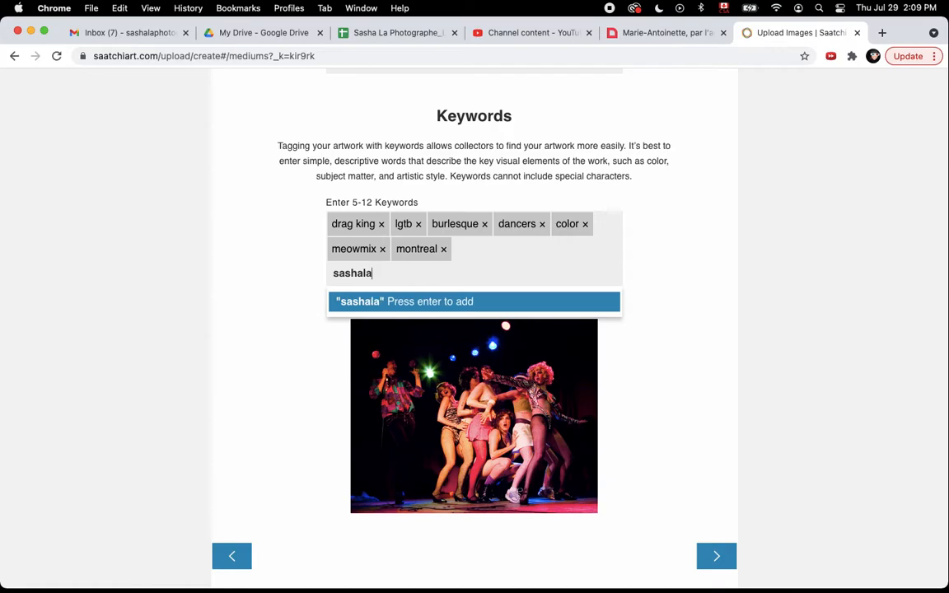
pyautogui.write('photographe')
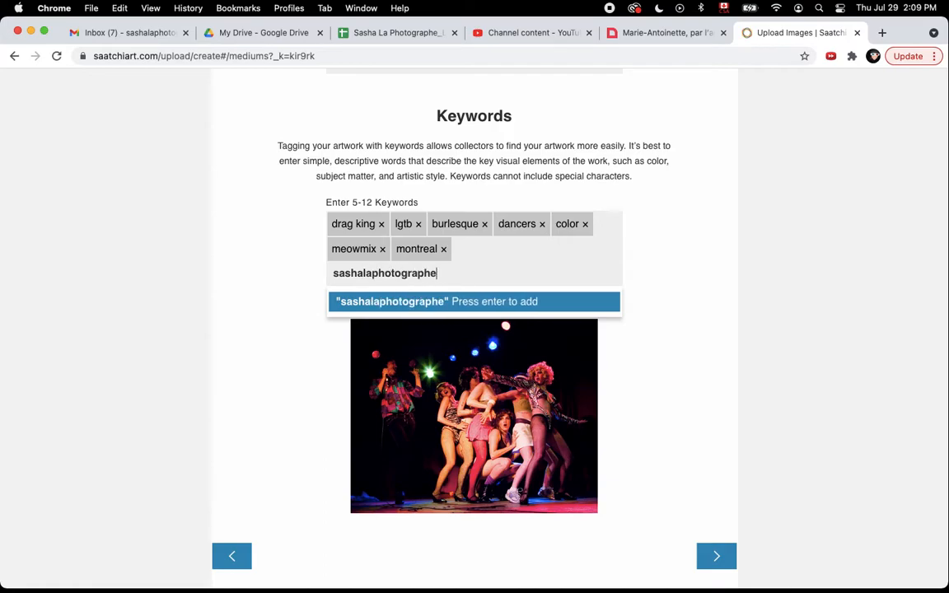
pyautogui.press('Return')
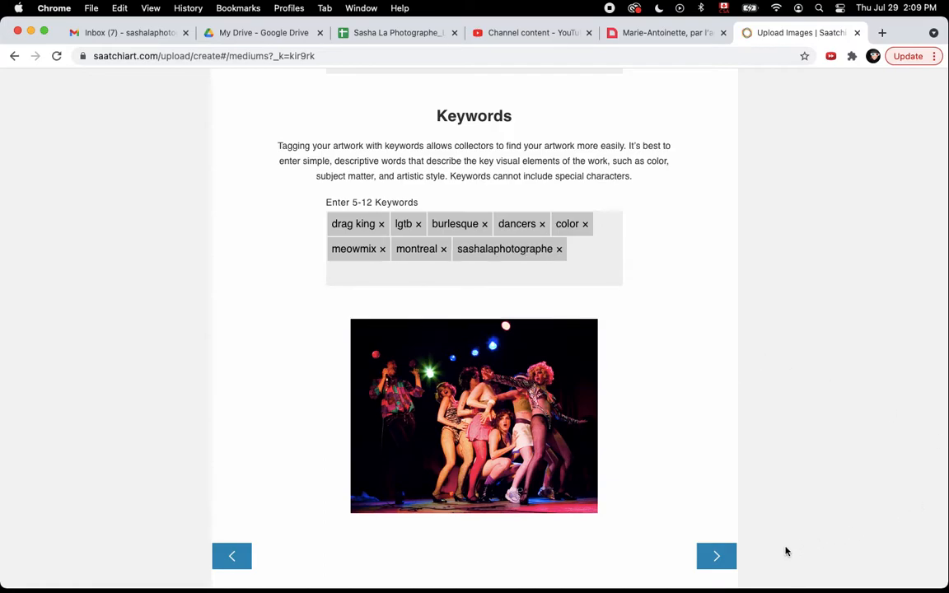
pyautogui.click(716, 555)
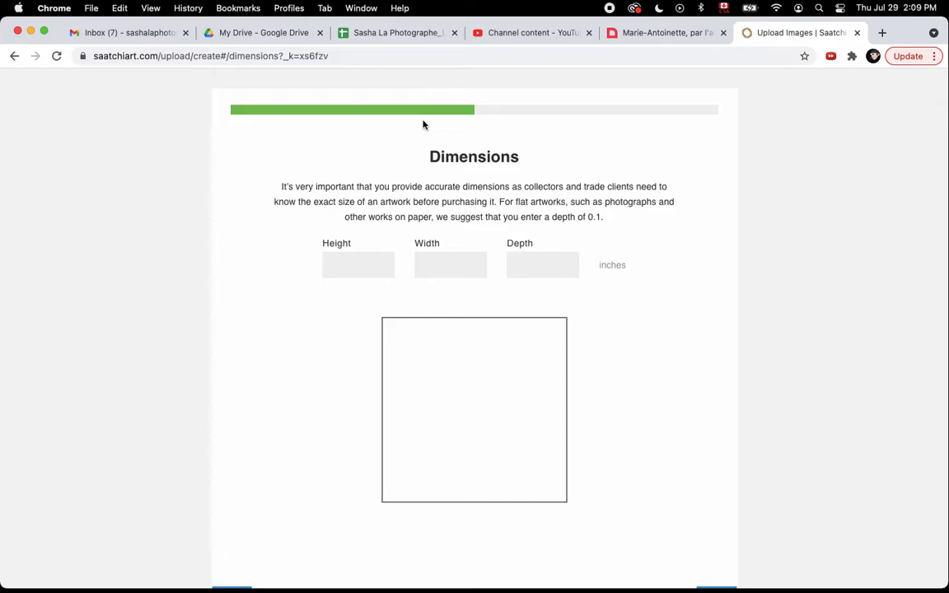
# Step: Open the Gallea website in a new tab and look through the account menu's options
pyautogui.press('super+t')
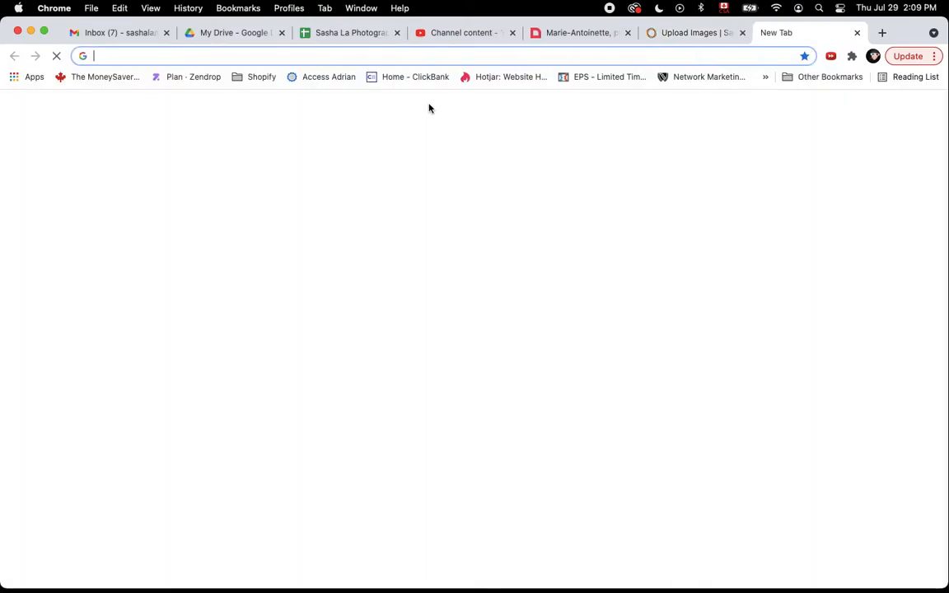
pyautogui.write('gall')
pyautogui.press('Return')
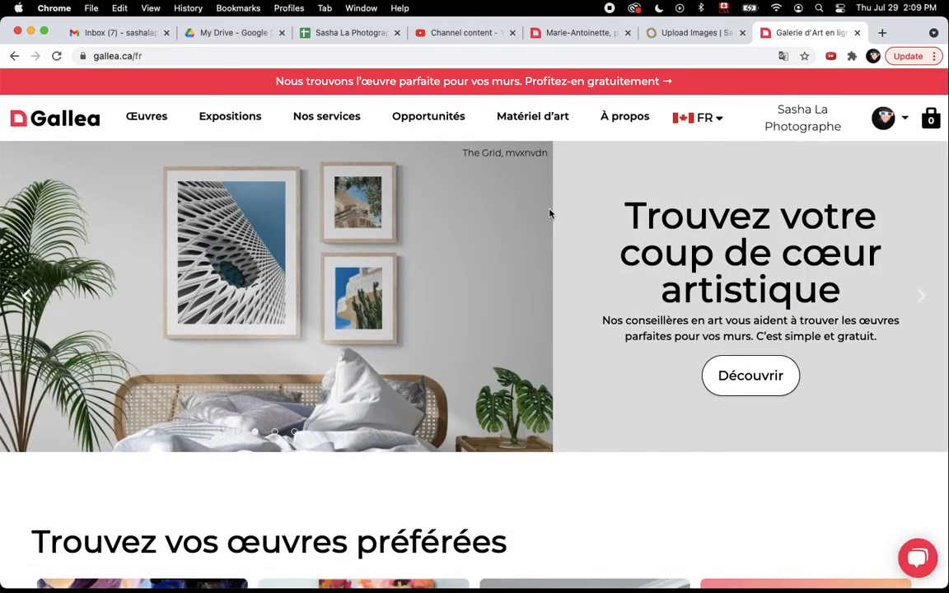
pyautogui.moveTo(741, 125)
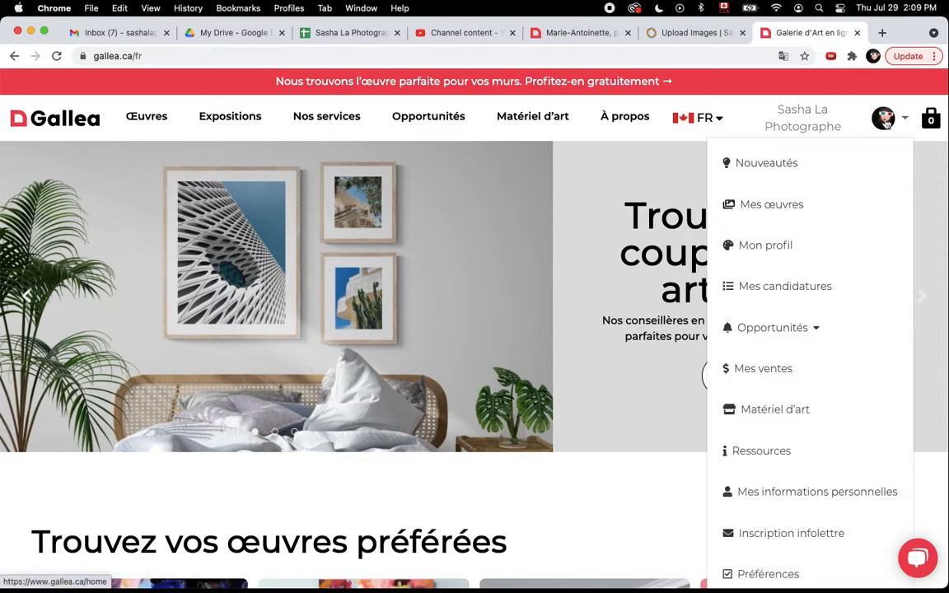
pyautogui.scroll(-3, 781, 371)
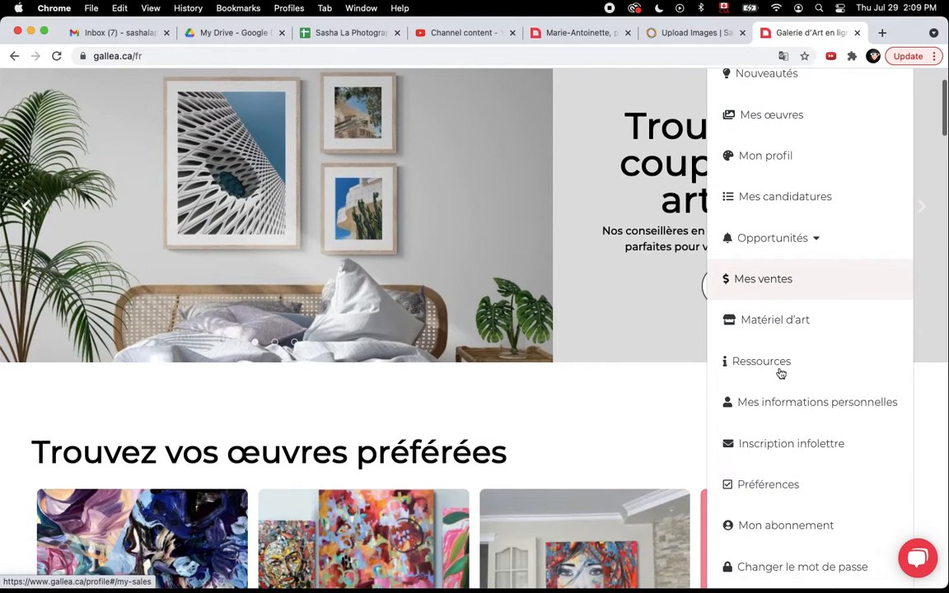
pyautogui.scroll(3, 779, 371)
# Step: Open the photographer's public artist page on Gallea, under the site's French artistes address
pyautogui.click(157, 56)
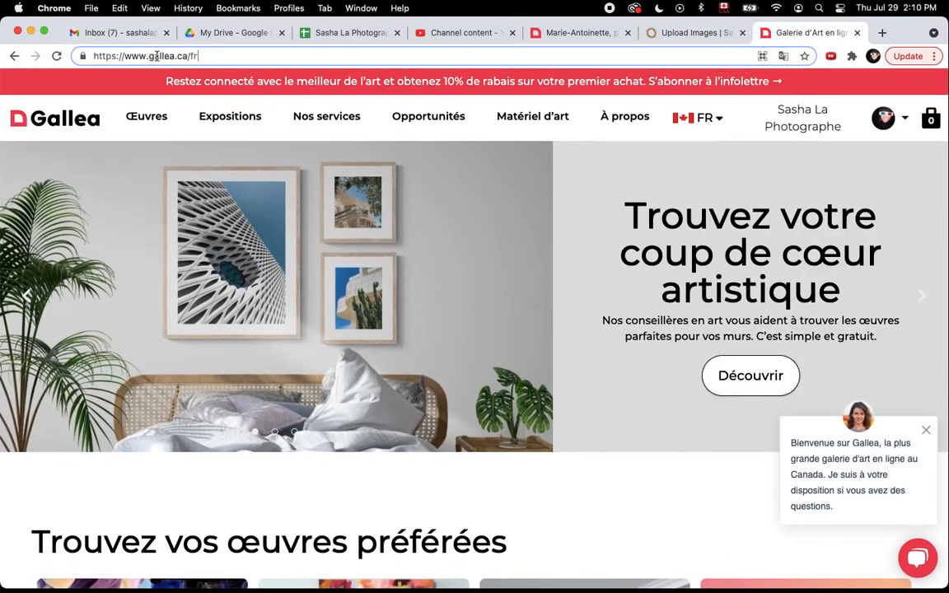
pyautogui.write('/')
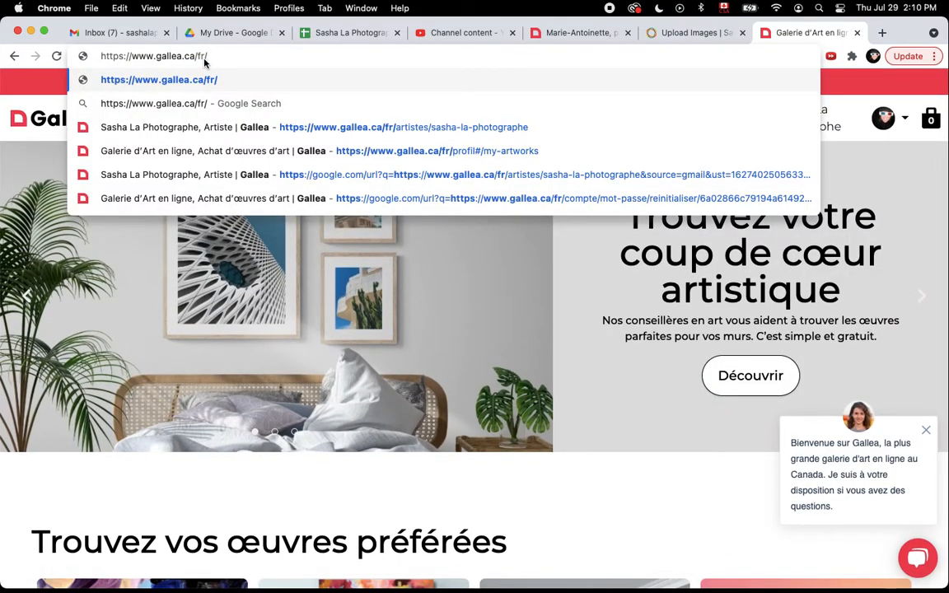
pyautogui.write('artis')
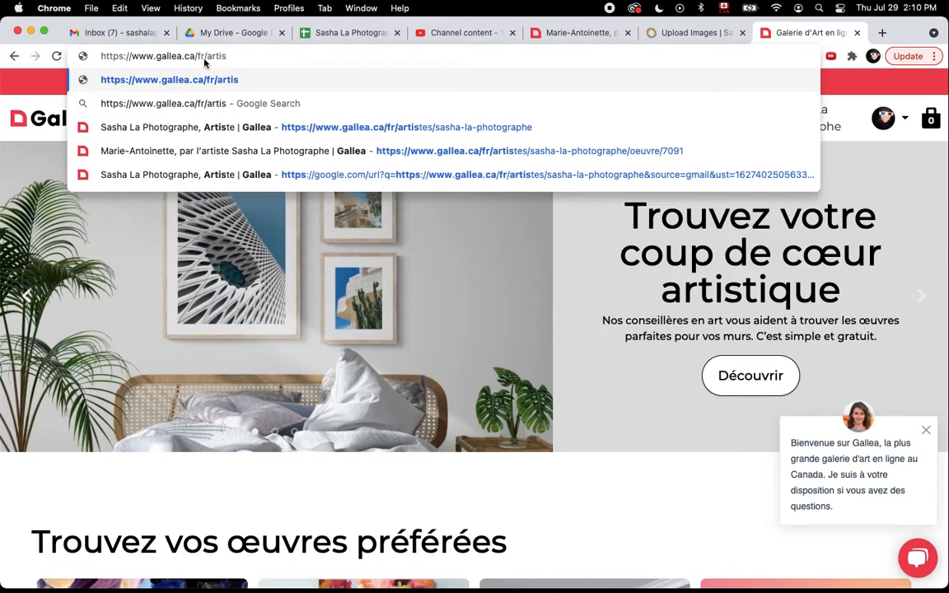
pyautogui.click(426, 129)
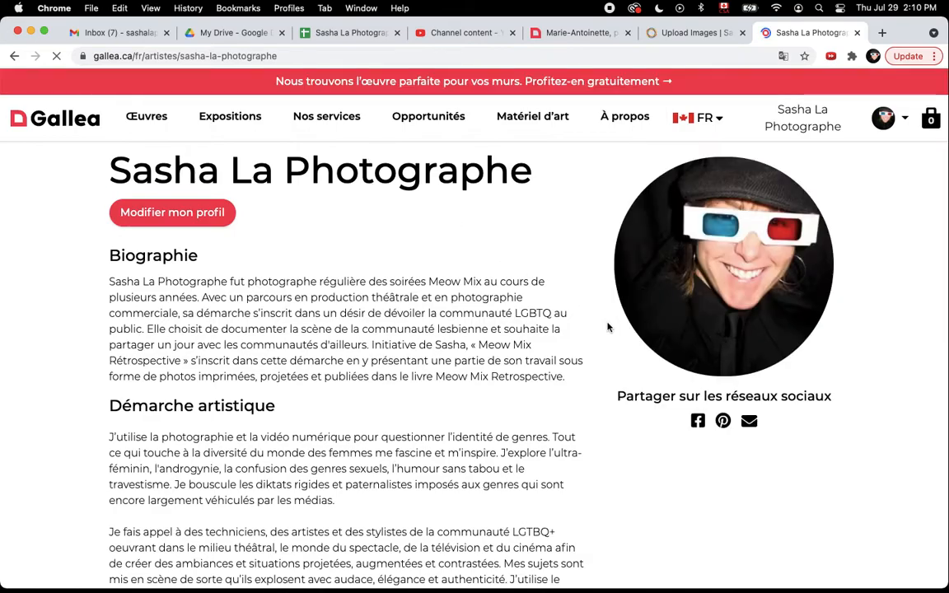
# Step: Find the same group stage photograph among the artist's works, open its listing and check the size in its specifications
pyautogui.scroll(-10, 602, 452)
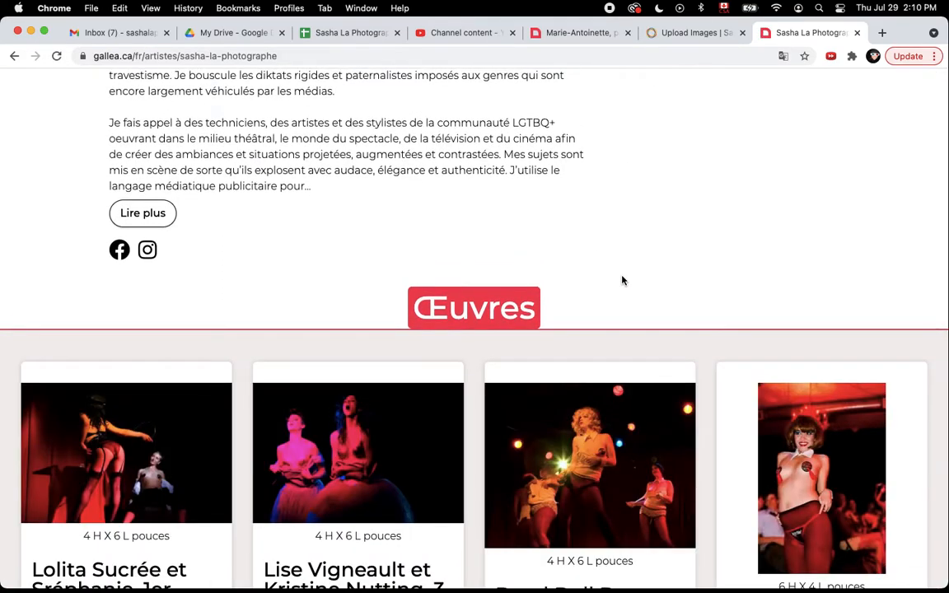
pyautogui.scroll(-5, 622, 281)
pyautogui.scroll(-20, 610, 418)
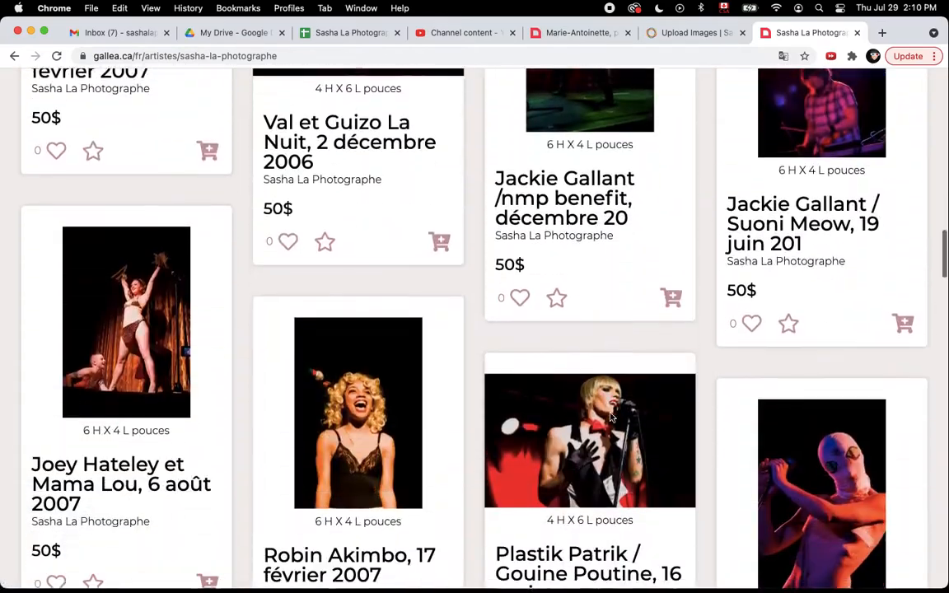
pyautogui.scroll(-20, 611, 418)
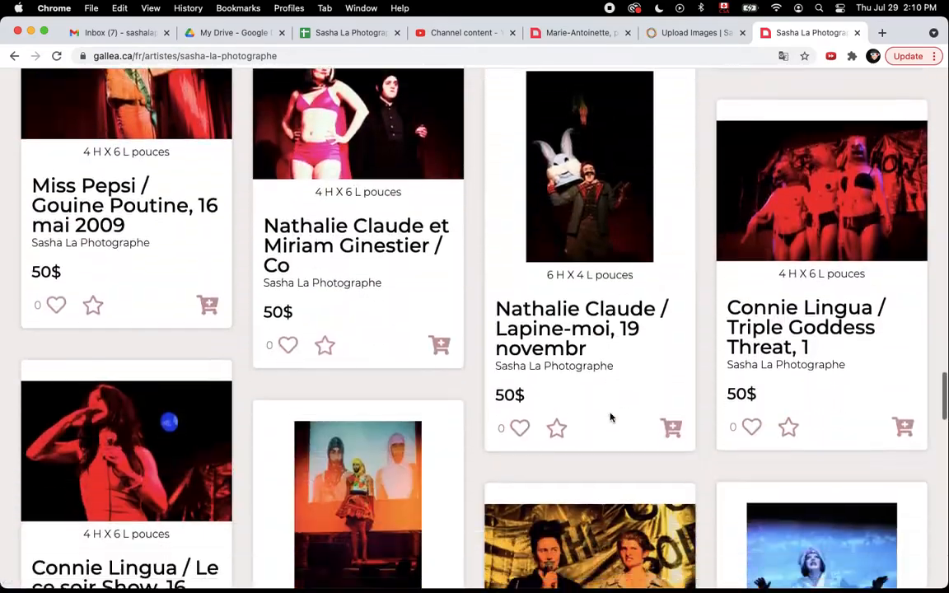
pyautogui.scroll(-10, 611, 419)
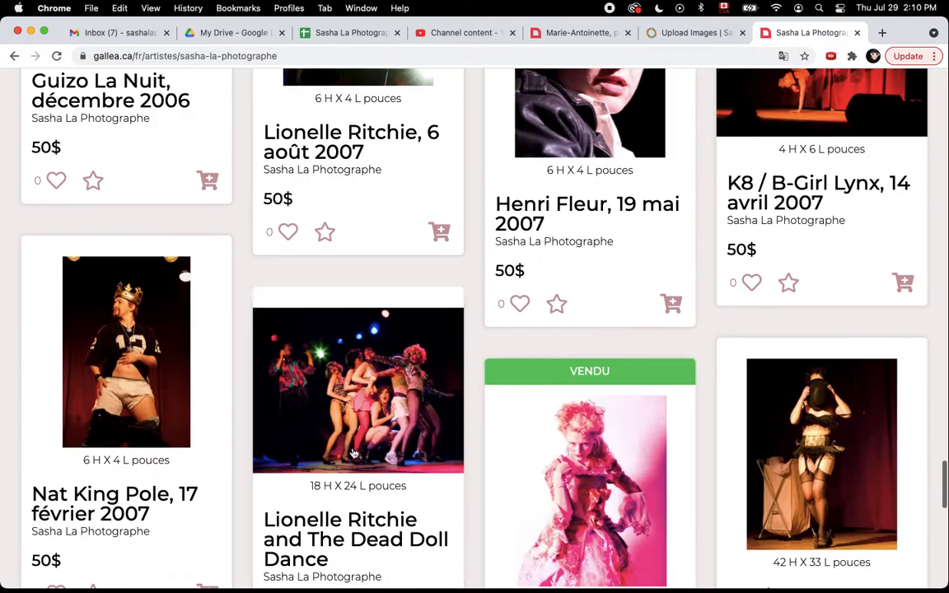
pyautogui.click(354, 453)
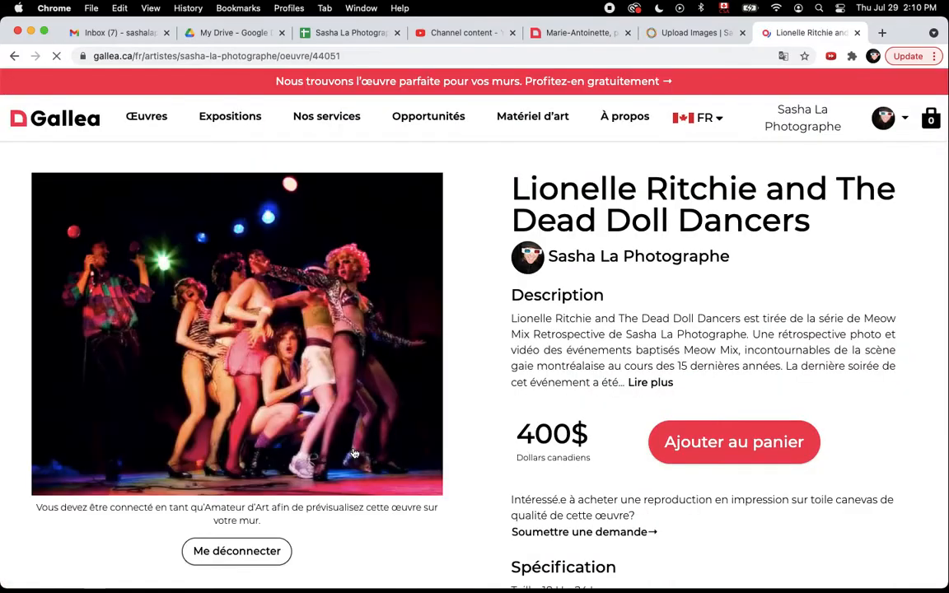
pyautogui.scroll(-4, 479, 446)
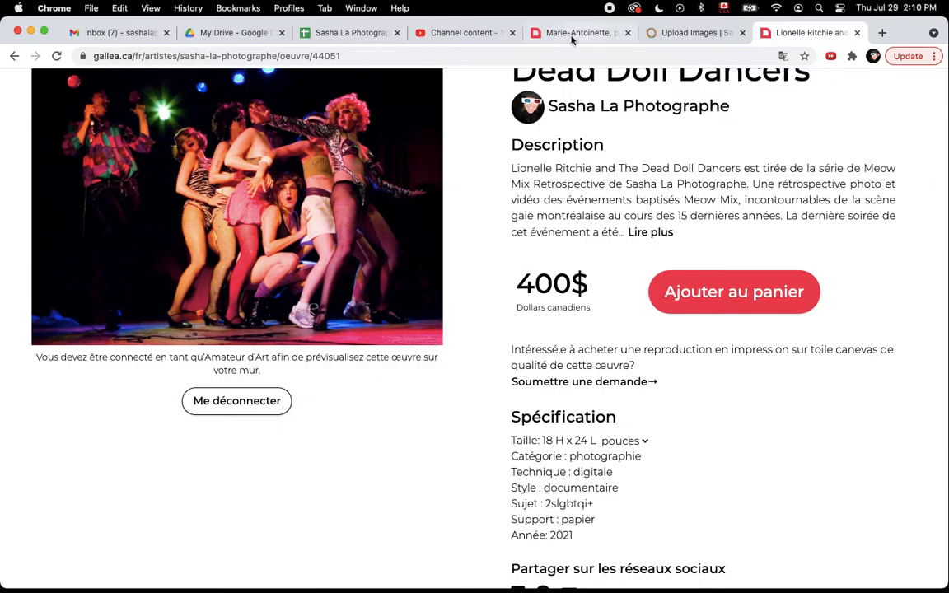
# Step: Back on the Saatchi Art upload, set the dimensions to 18 in height, 24 in width and 0.1 in depth, and continue to the title page
pyautogui.click(688, 33)
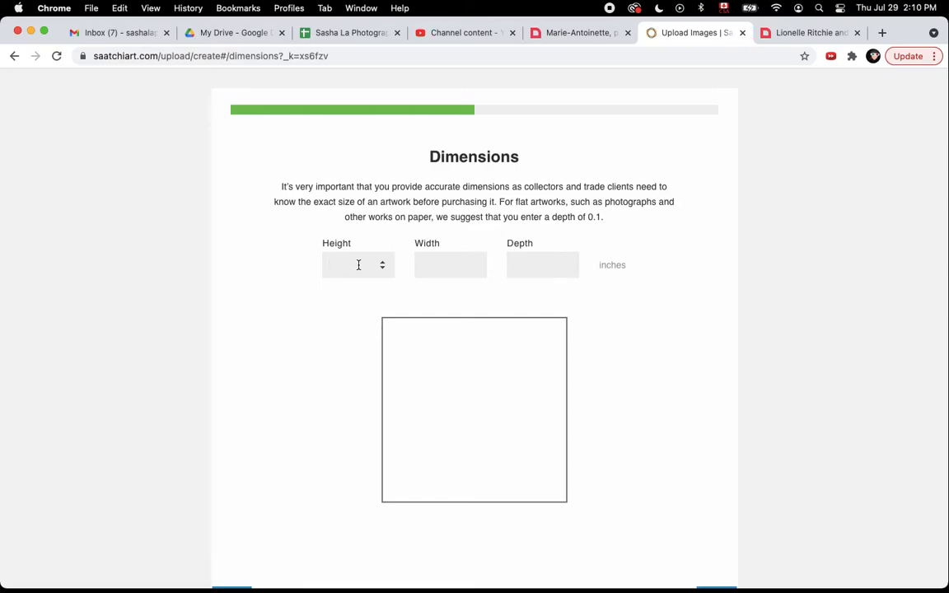
pyautogui.click(432, 262)
pyautogui.click(561, 264)
pyautogui.write('0.1')
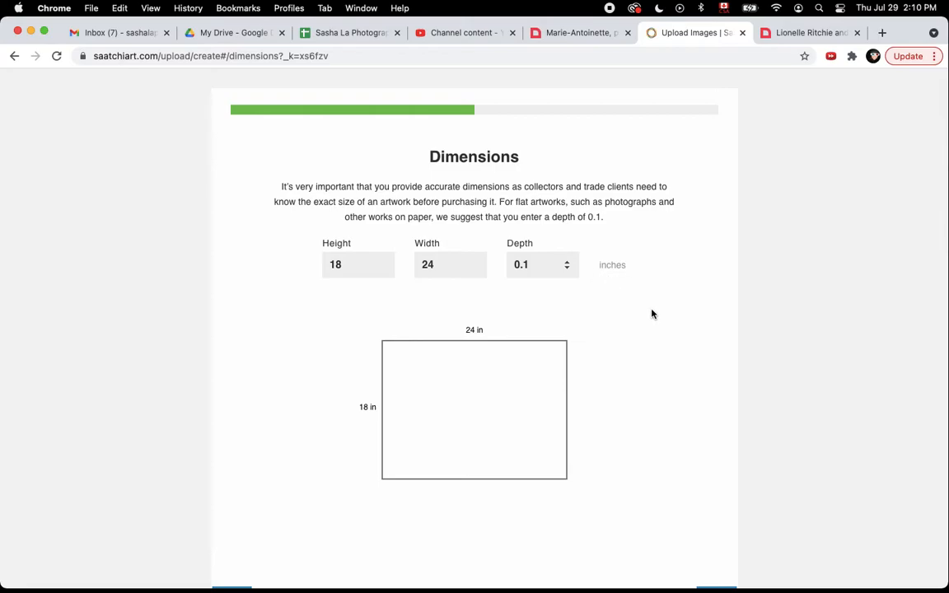
pyautogui.scroll(-4, 642, 348)
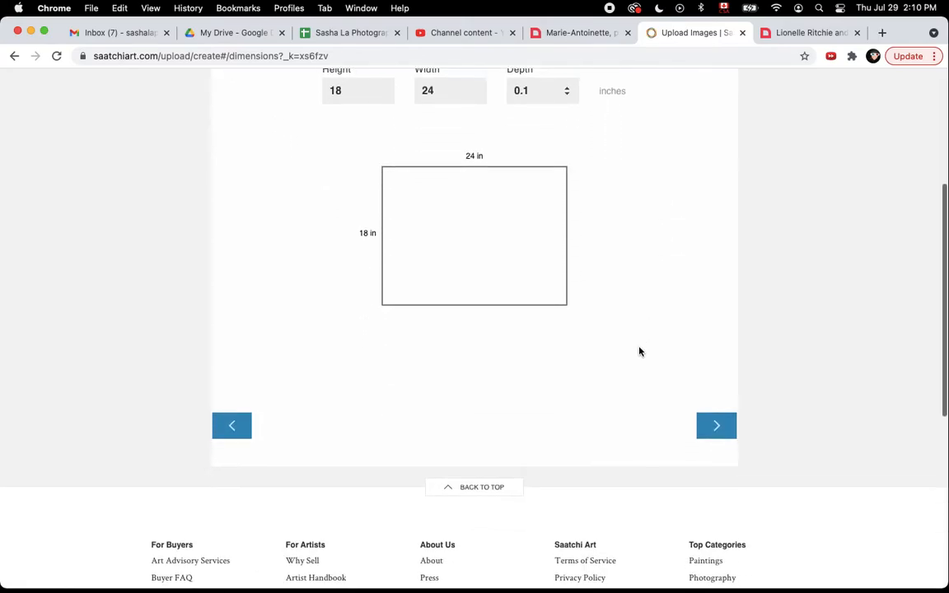
pyautogui.click(716, 423)
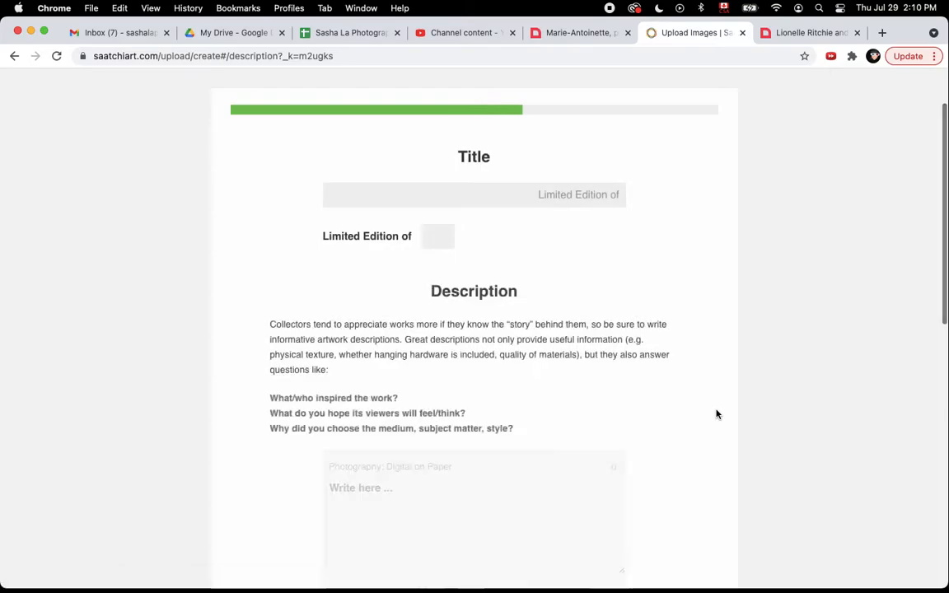
# Step: Set the artwork's limited edition size to 10
pyautogui.click(607, 200)
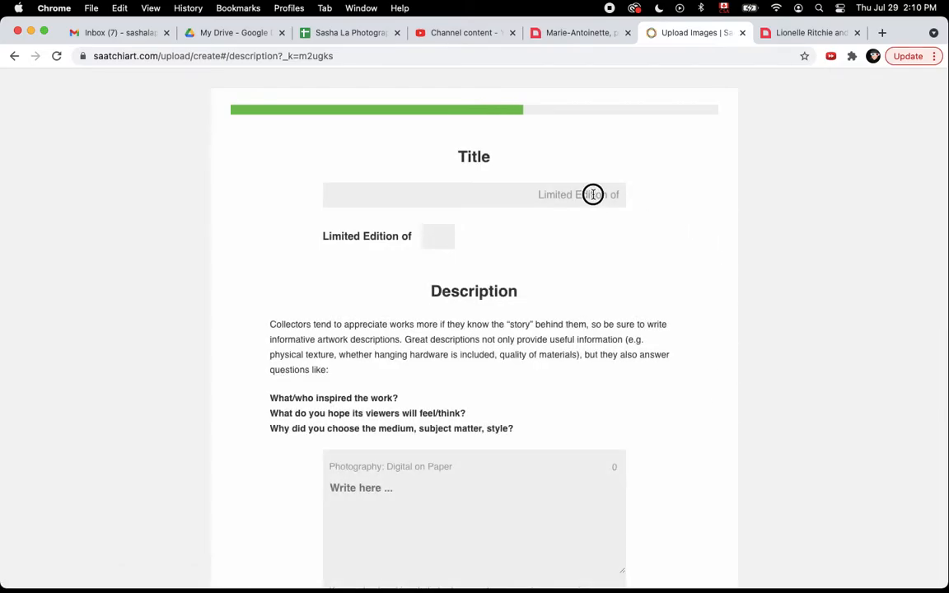
pyautogui.click(438, 235)
pyautogui.write('10')
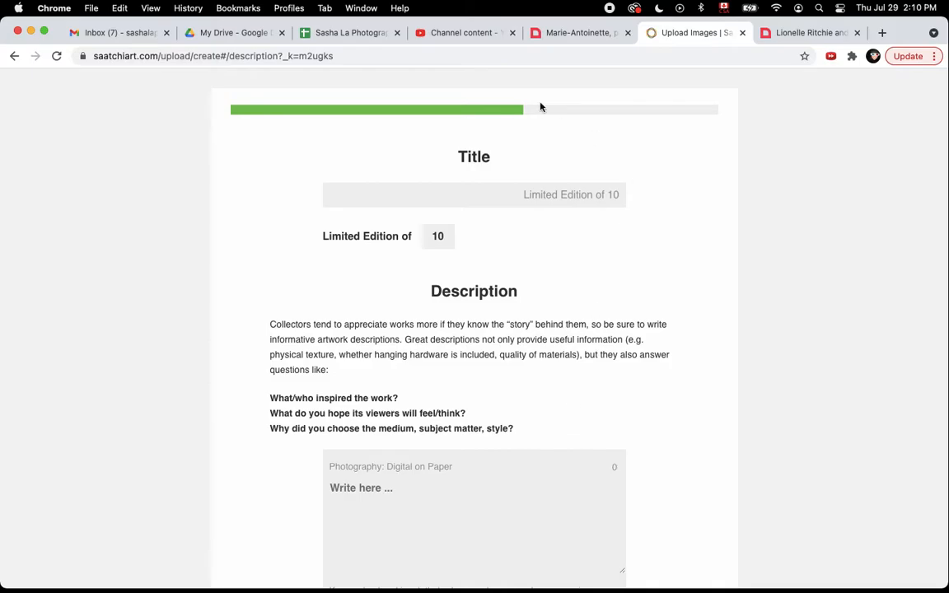
# Step: Copy the full French description from the photograph's Gallea listing into the Saatchi Art description, and try to continue to packaging
pyautogui.click(820, 36)
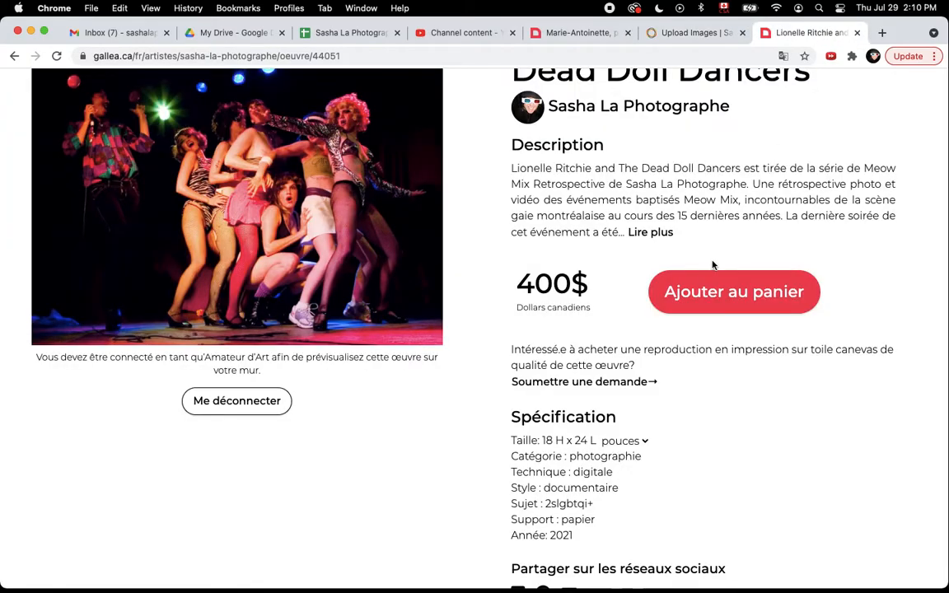
pyautogui.click(651, 233)
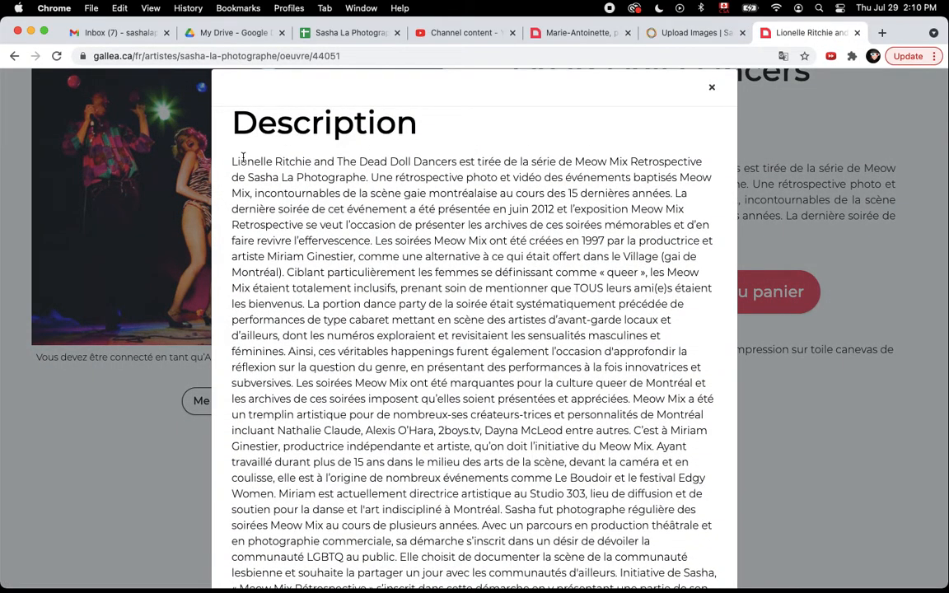
pyautogui.moveTo(233, 159); pyautogui.dragTo(489, 511)
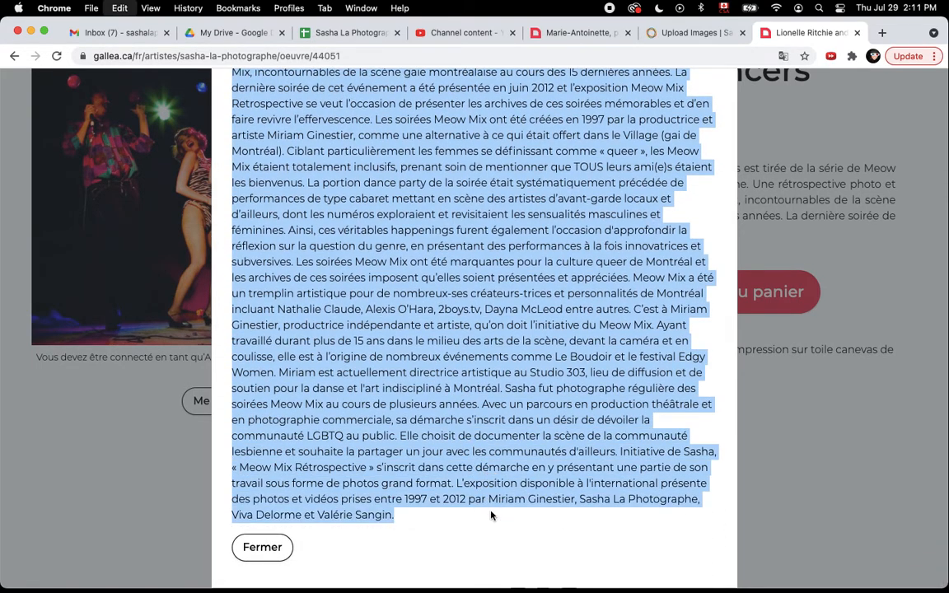
pyautogui.click(680, 34)
pyautogui.click(365, 487)
pyautogui.press('super+v')
pyautogui.scroll(15, 471, 532)
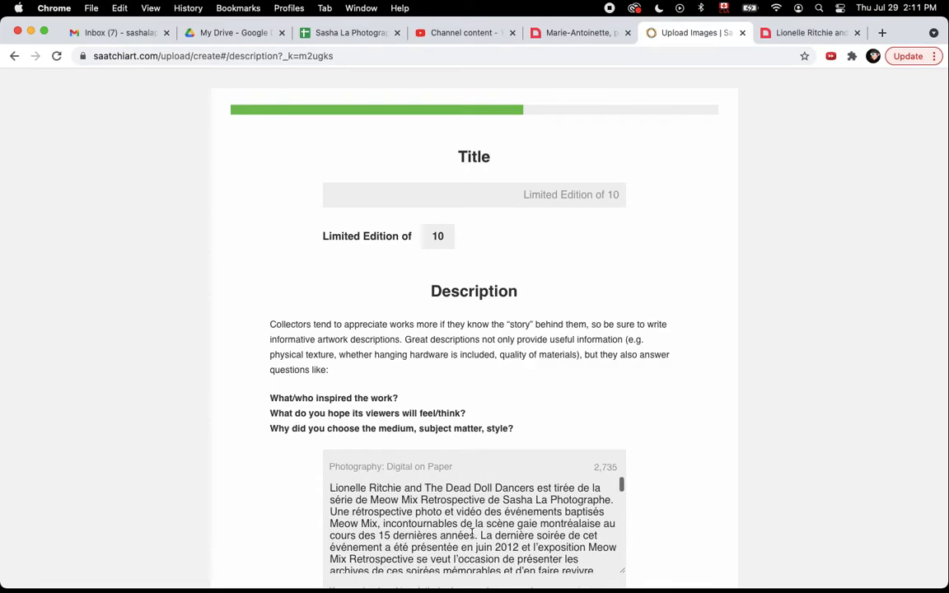
pyautogui.scroll(1, 471, 532)
pyautogui.scroll(-2, 689, 534)
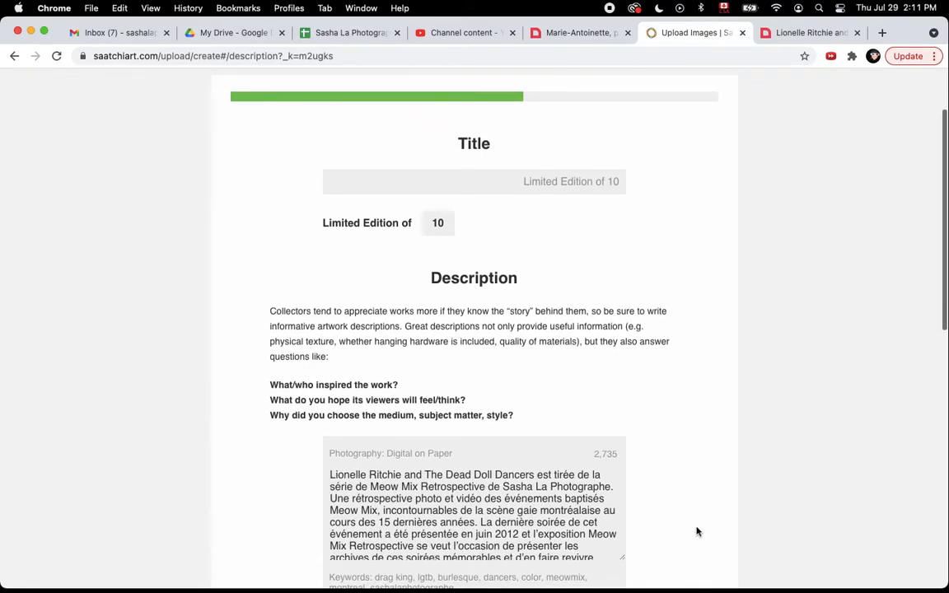
pyautogui.scroll(-5, 800, 507)
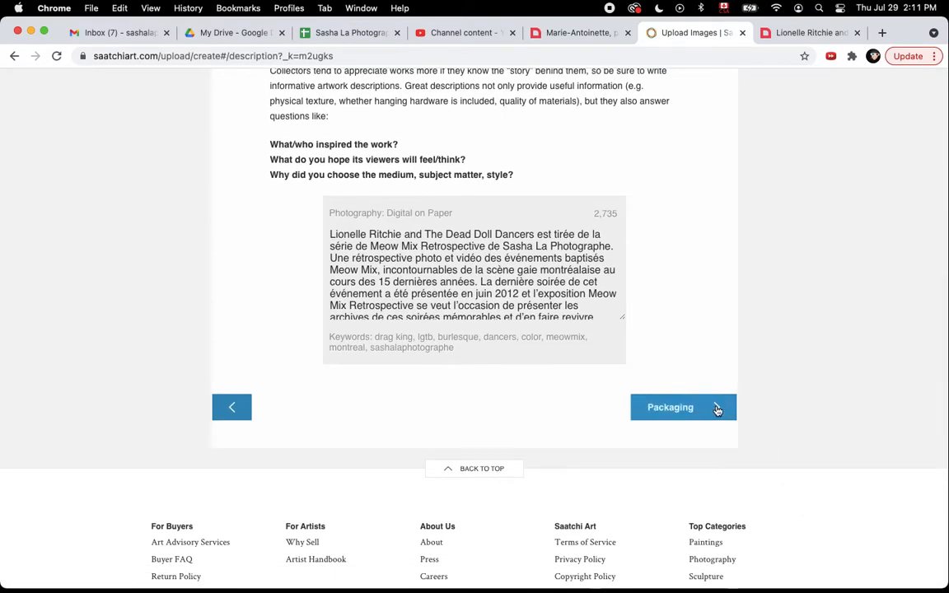
pyautogui.click(710, 409)
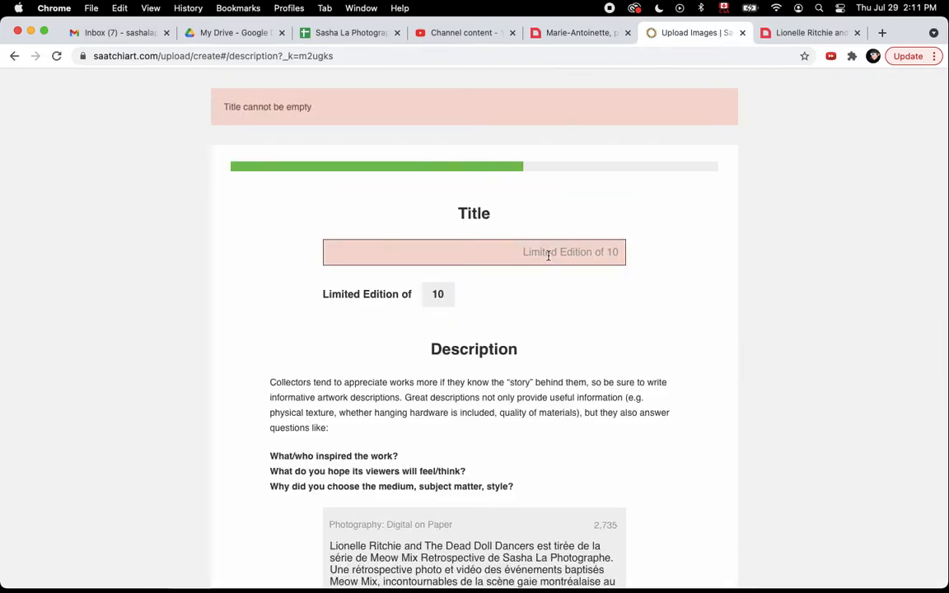
# Step: Close the full description on the Gallea listing and copy the artwork title "Lionelle Ritchie and The Dead Doll Dancers"
pyautogui.click(787, 32)
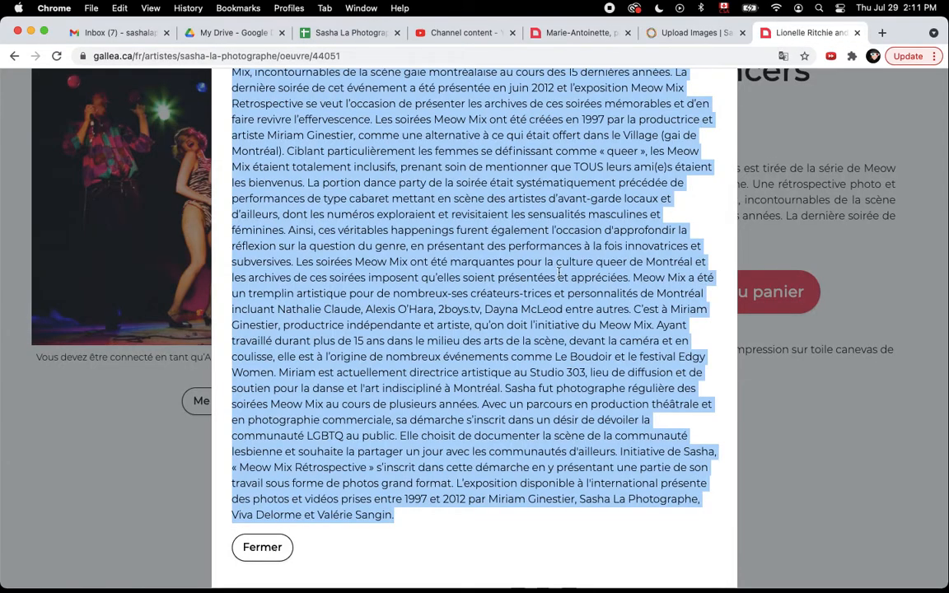
pyautogui.press('Escape')
pyautogui.scroll(2, 546, 187)
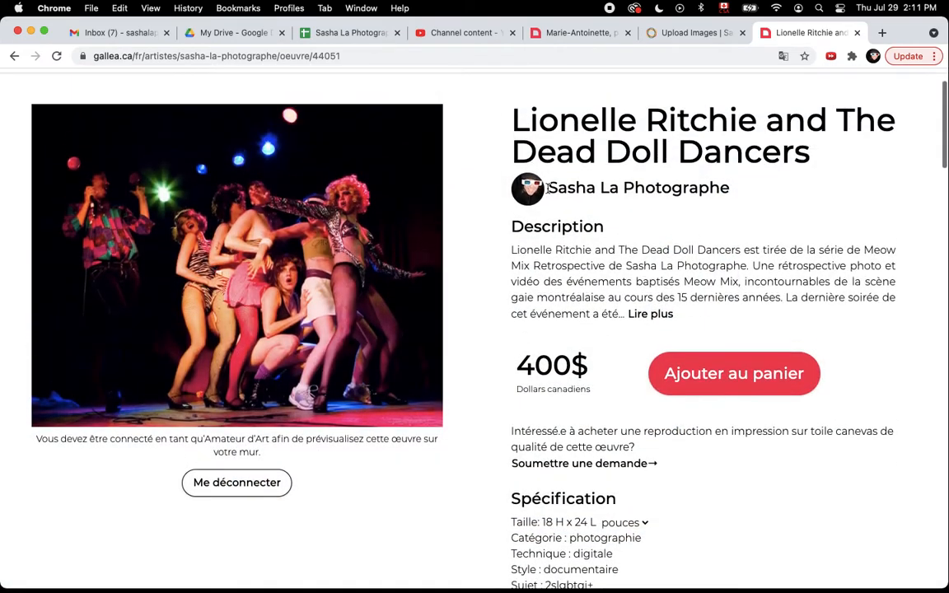
pyautogui.moveTo(514, 105); pyautogui.dragTo(808, 165)
pyautogui.press('cmd+c')
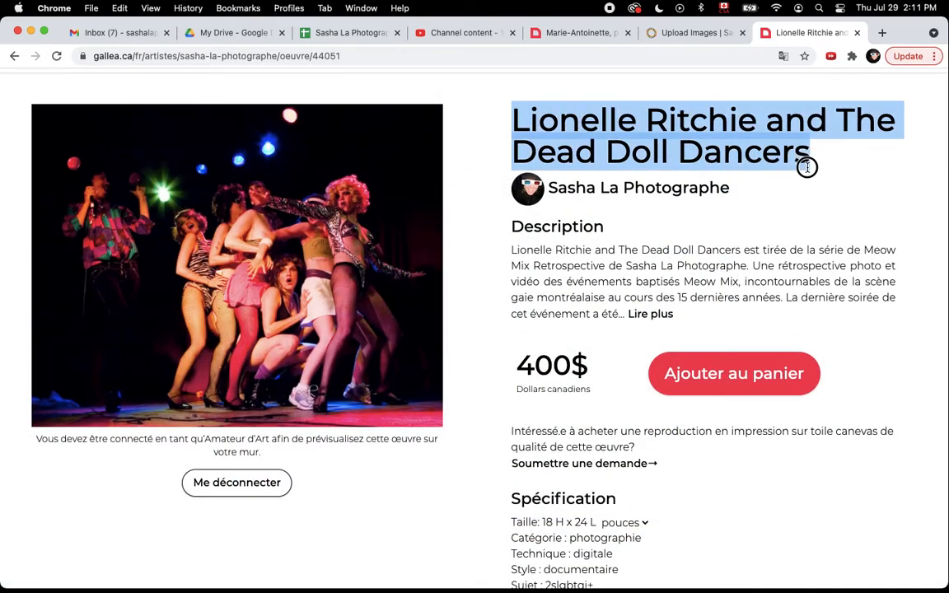
# Step: Paste "Lionelle Ritchie and The Dead Doll Dancers" as the Saatchi Art title and continue to the packaging page
pyautogui.click(665, 33)
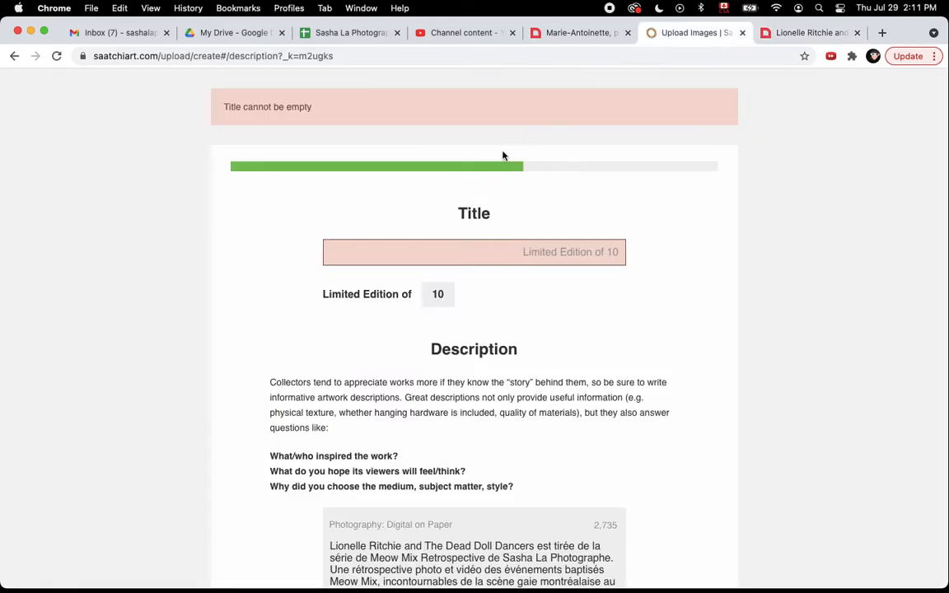
pyautogui.click(241, 105)
pyautogui.press('super+v')
pyautogui.write('10')
pyautogui.scroll(2, 325, 107)
pyautogui.moveTo(377, 324); pyautogui.dragTo(310, 325)
pyautogui.press('cmd+v')
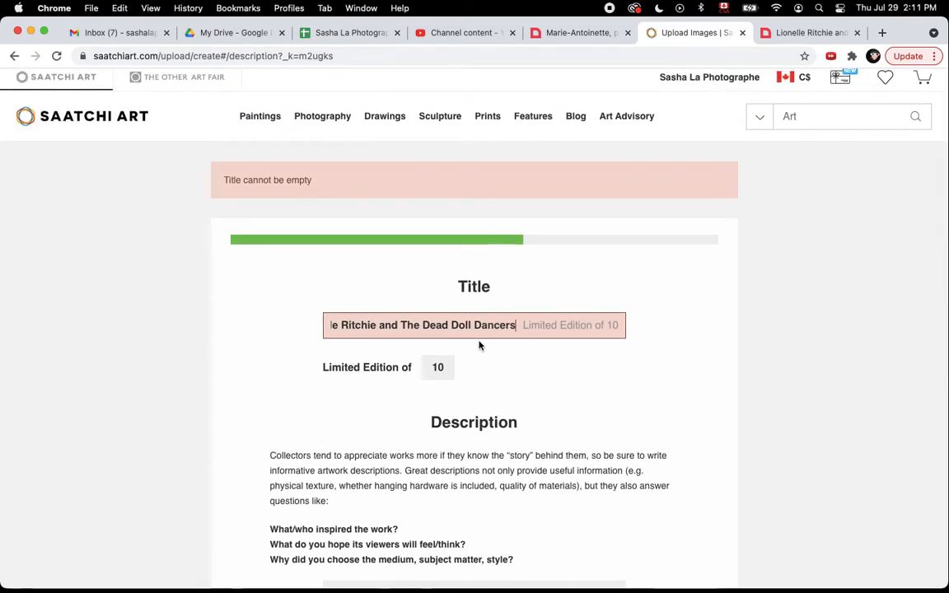
pyautogui.scroll(-5, 557, 362)
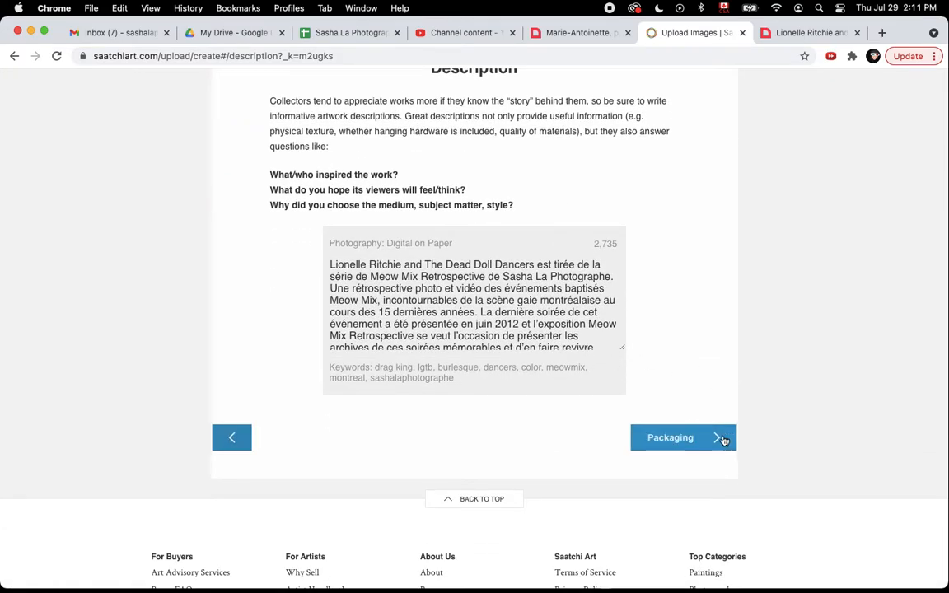
pyautogui.click(723, 439)
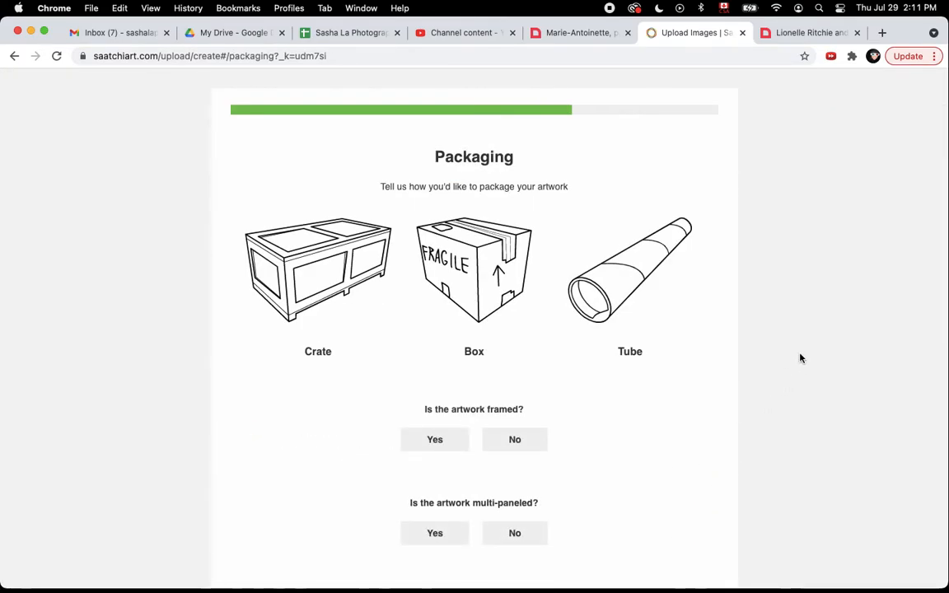
# Step: Choose tube packaging, mark the artwork as neither framed nor multi-paneled, and continue to the shipping page
pyautogui.click(620, 293)
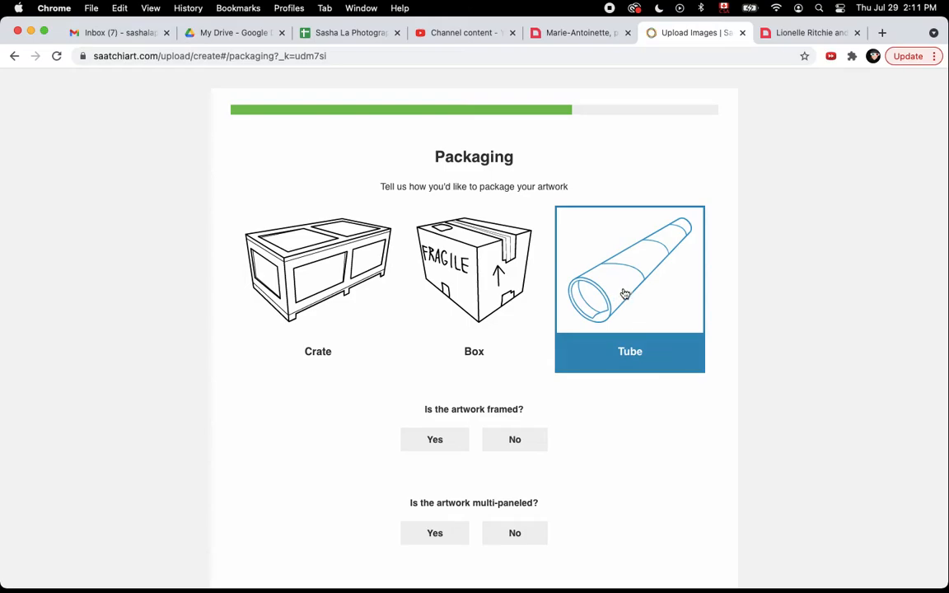
pyautogui.scroll(-3, 700, 382)
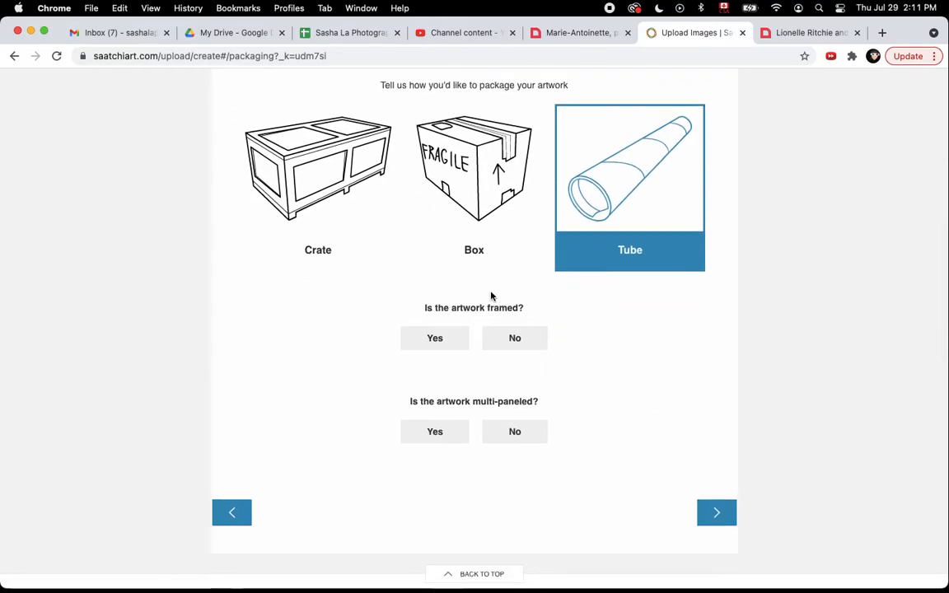
pyautogui.click(502, 347)
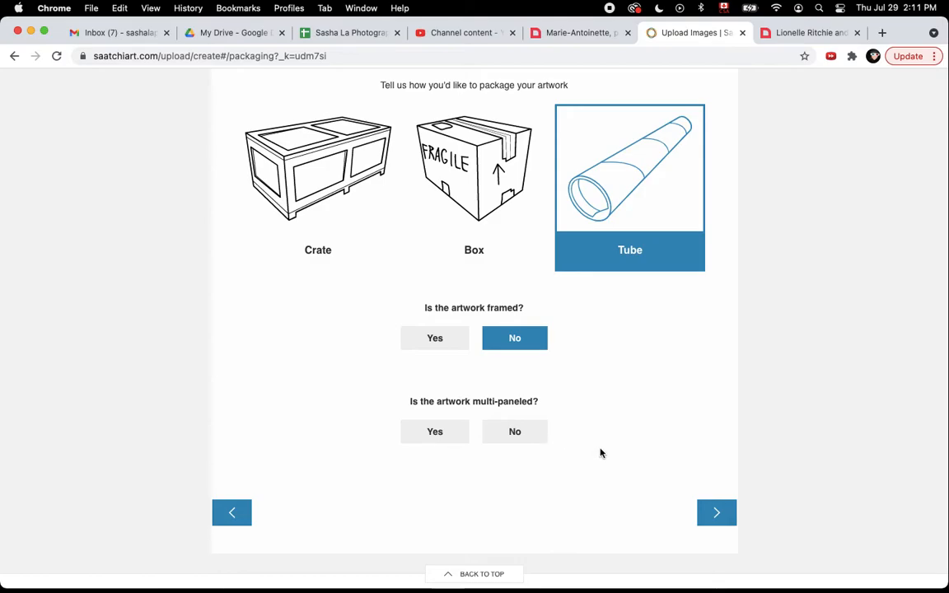
pyautogui.click(525, 433)
pyautogui.click(722, 512)
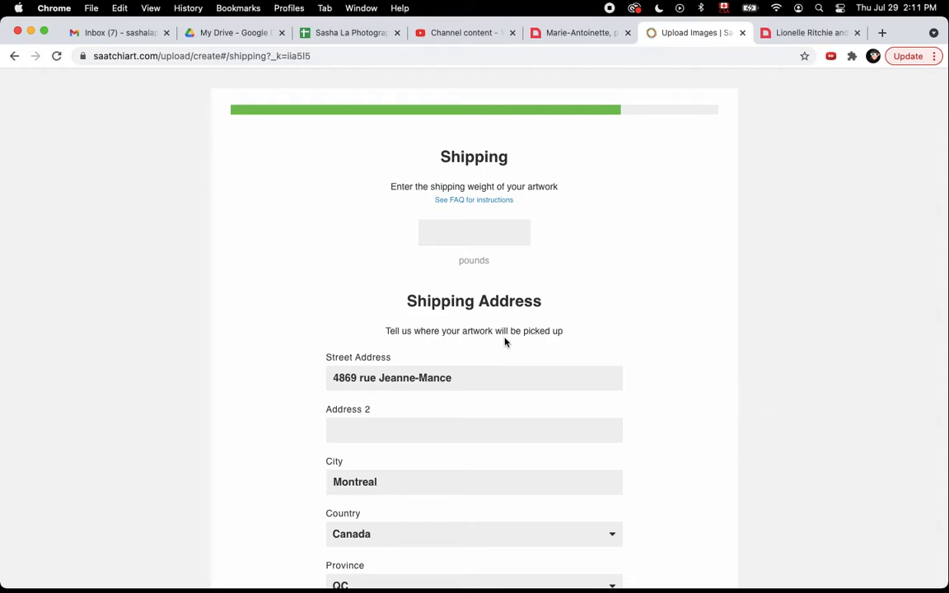
# Step: Review the prefilled pickup address, try to continue to pricing, and check the suggested shipping weight for the artwork
pyautogui.scroll(-5, 797, 456)
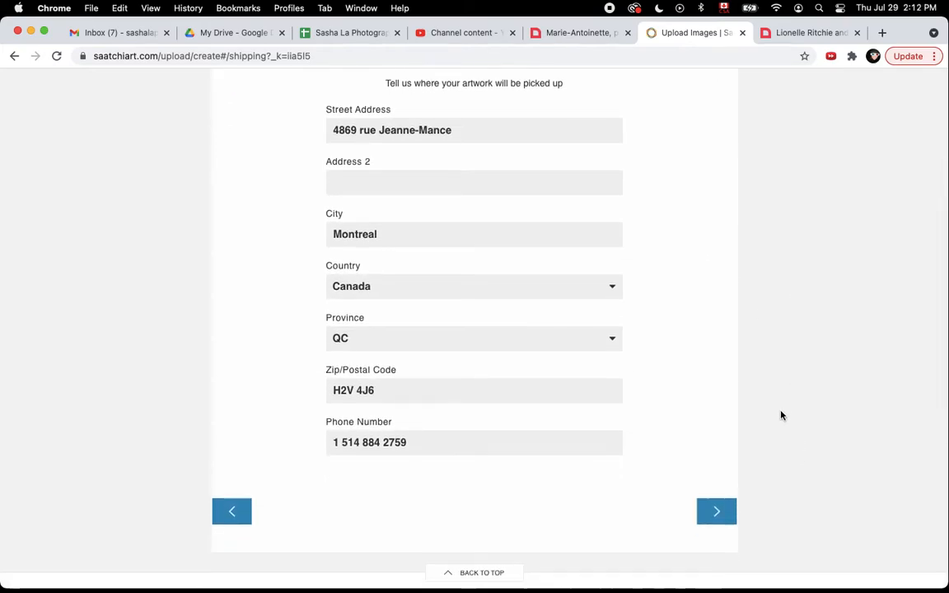
pyautogui.scroll(-1, 789, 405)
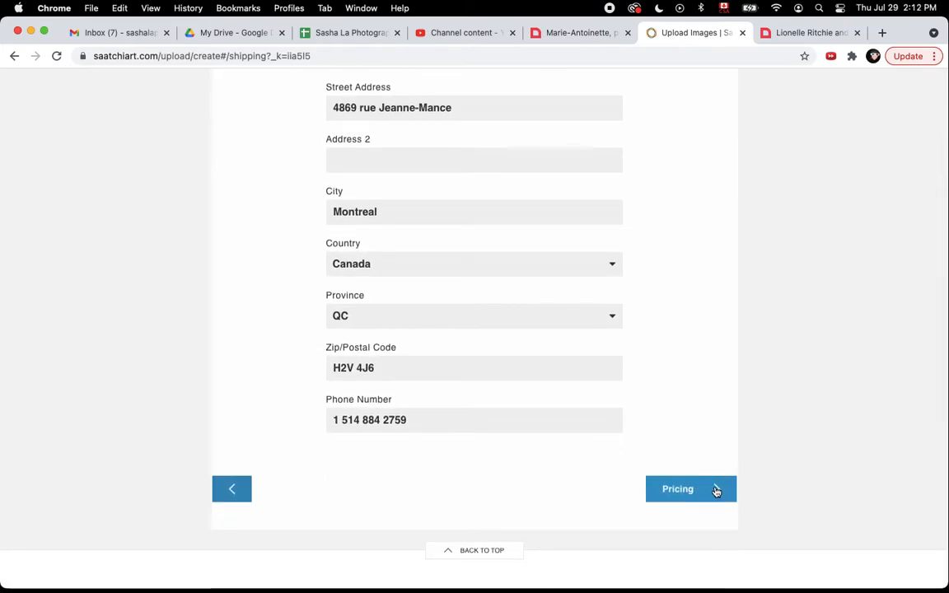
pyautogui.click(715, 489)
pyautogui.click(489, 285)
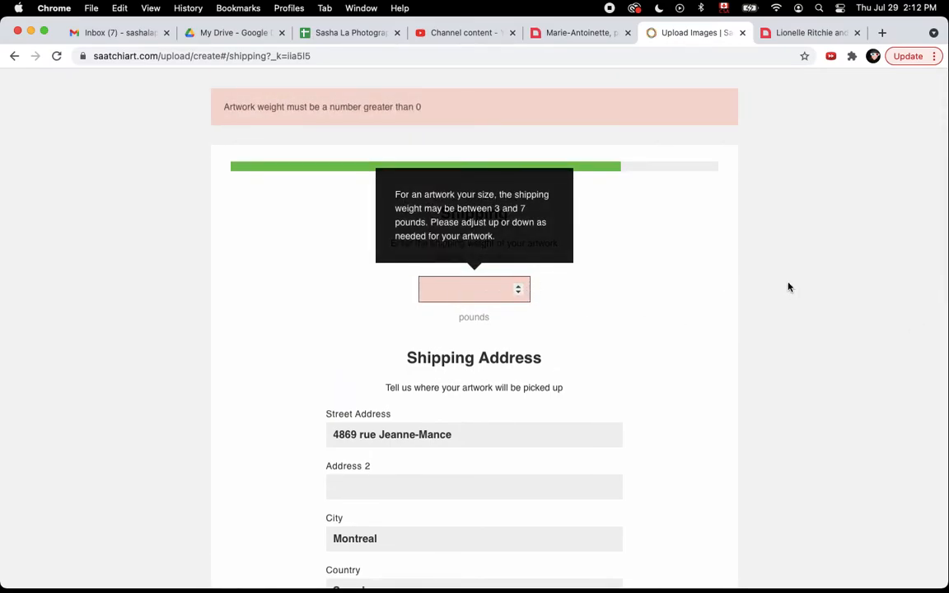
# Step: Open Saatchi Art in a new tab and, from the account's profile, open the list of existing artworks
pyautogui.click(562, 34)
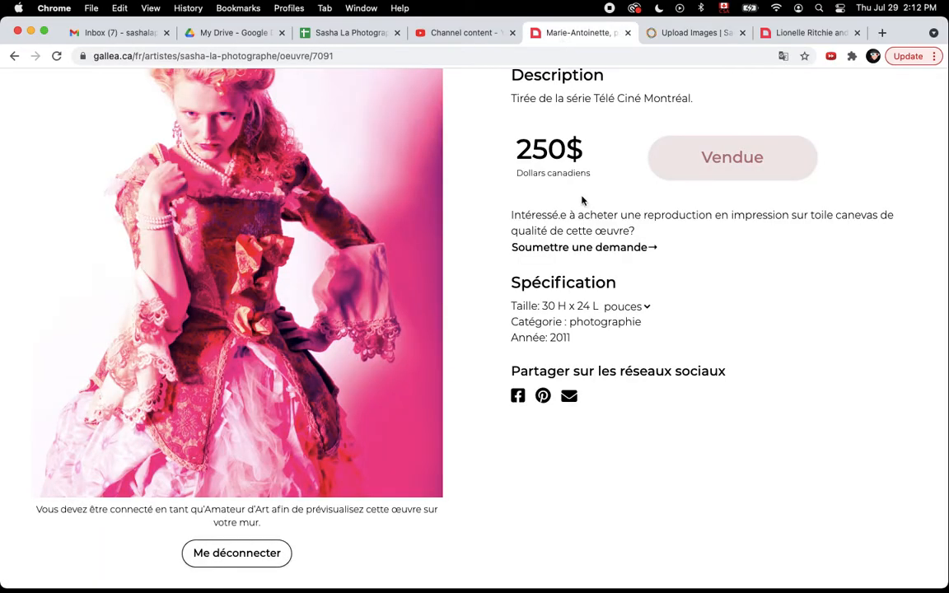
pyautogui.click(718, 33)
pyautogui.press('super+t')
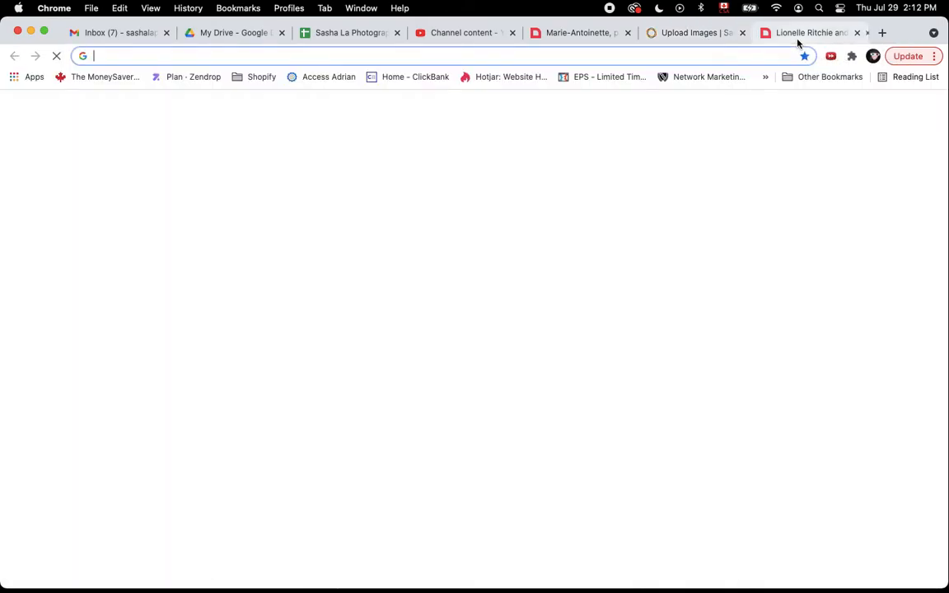
pyautogui.write('saa')
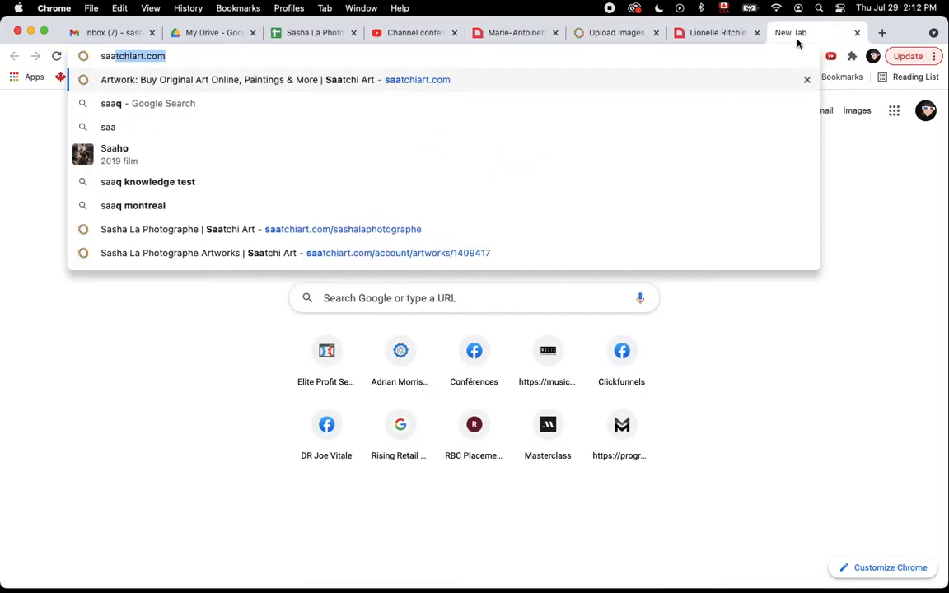
pyautogui.press('Return')
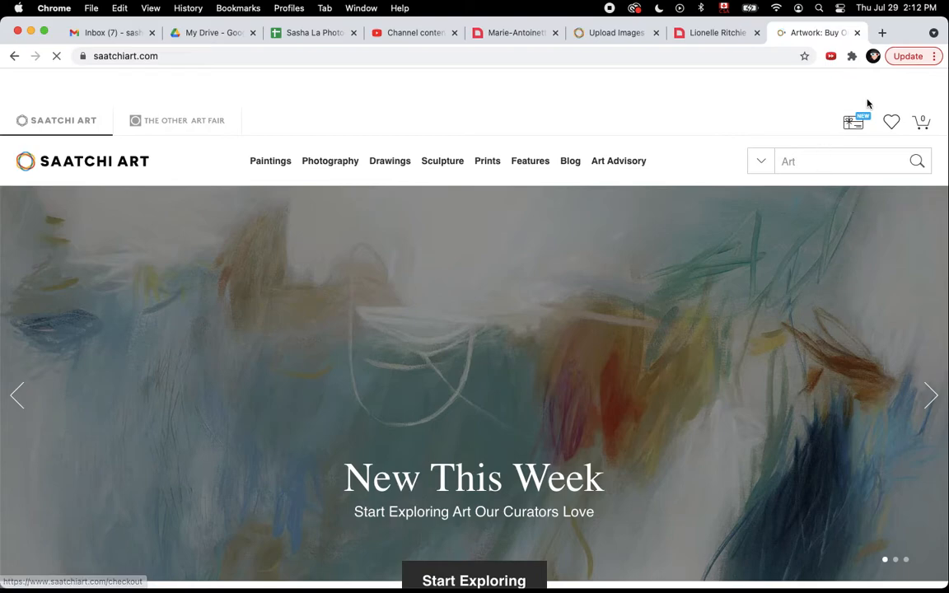
pyautogui.moveTo(799, 126)
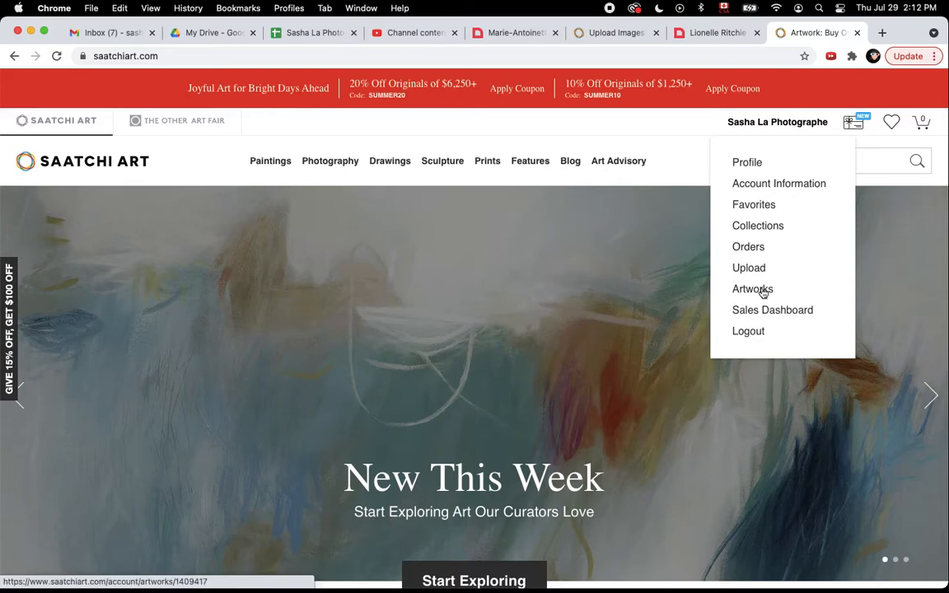
pyautogui.click(747, 163)
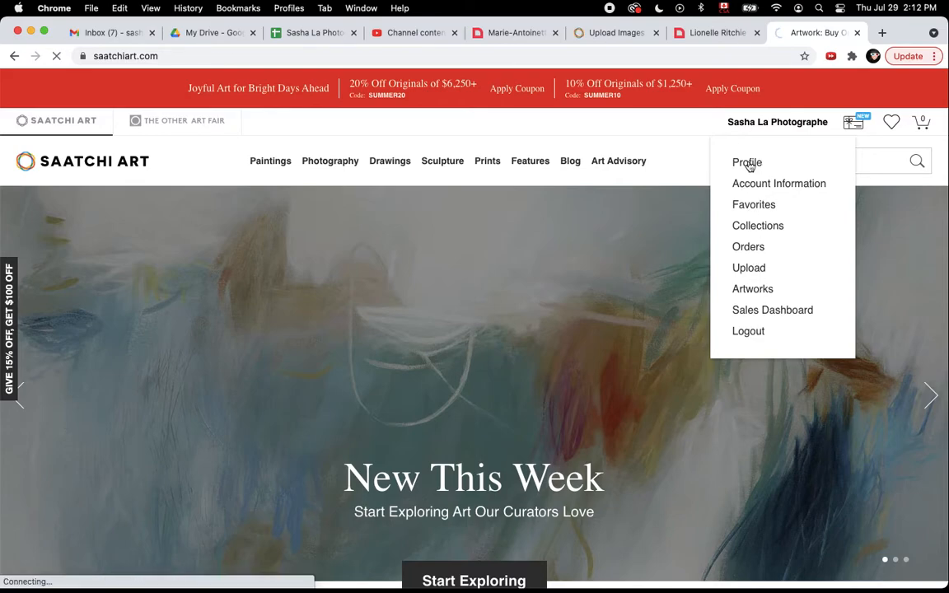
pyautogui.scroll(-3, 582, 408)
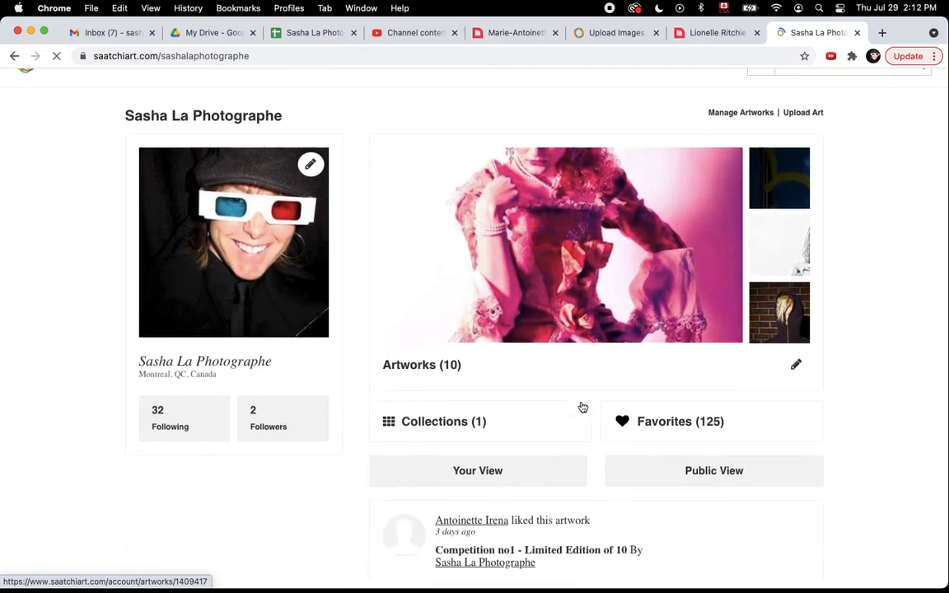
pyautogui.click(420, 358)
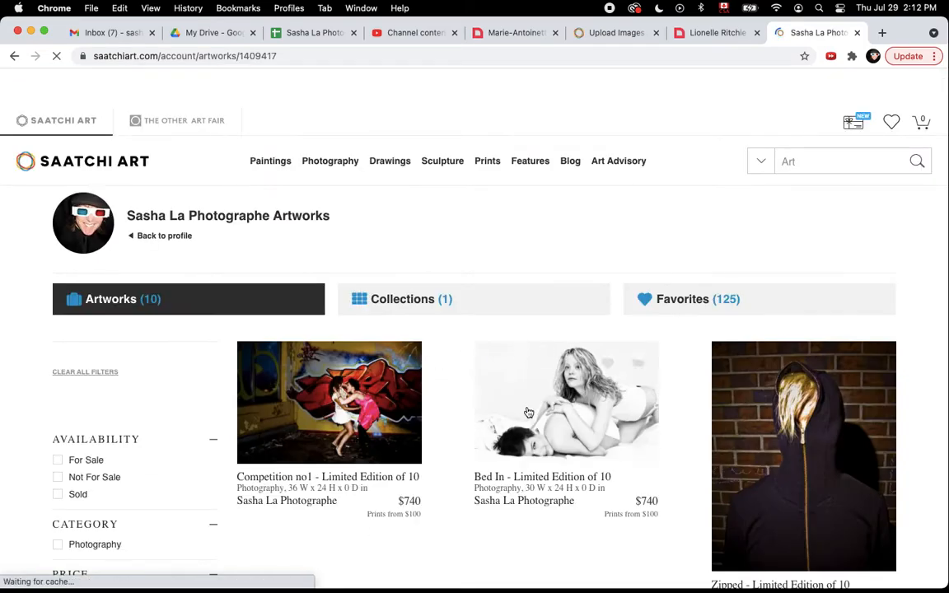
# Step: View the public listing of the Competition no1 artwork, including its price and tube shipping, and return to the artworks list
pyautogui.scroll(-1, 475, 492)
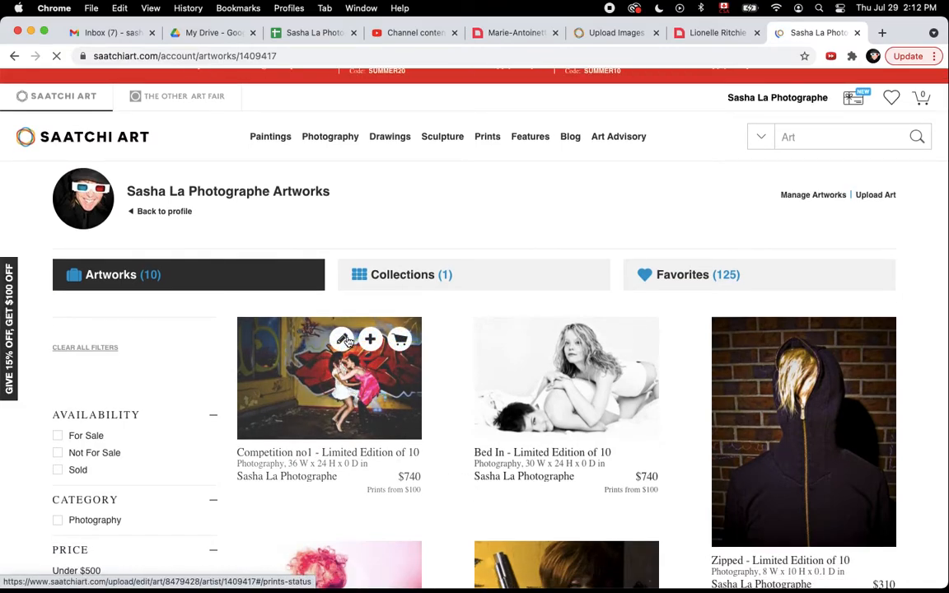
pyautogui.click(357, 394)
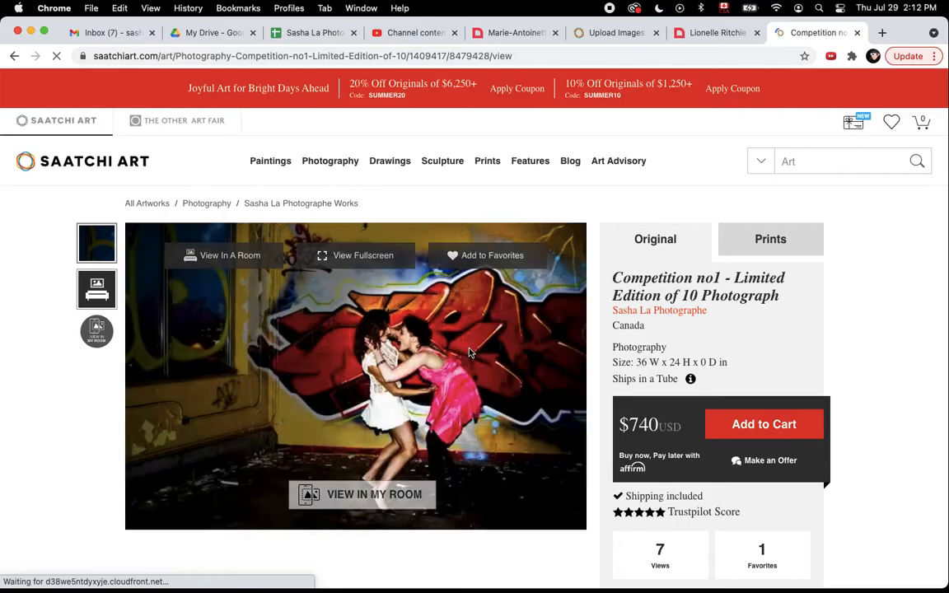
pyautogui.moveTo(691, 379)
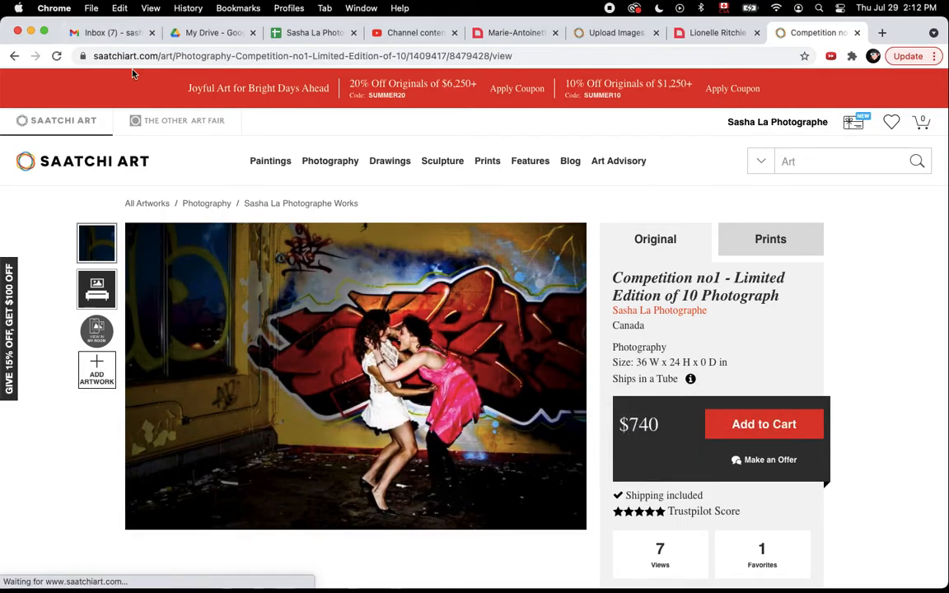
pyautogui.click(14, 56)
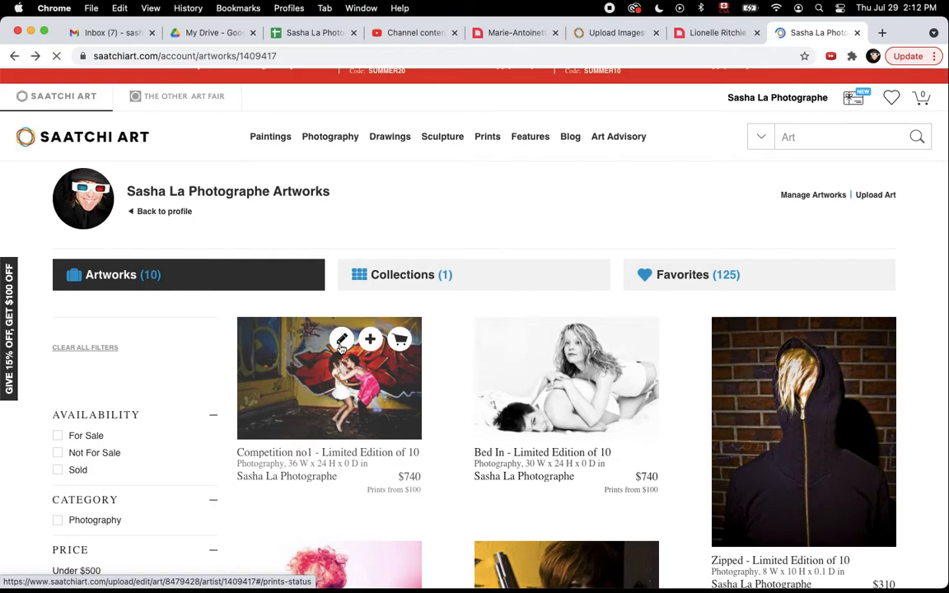
# Step: Open the Competition no1 artwork for editing and check its shipping weight
pyautogui.click(341, 342)
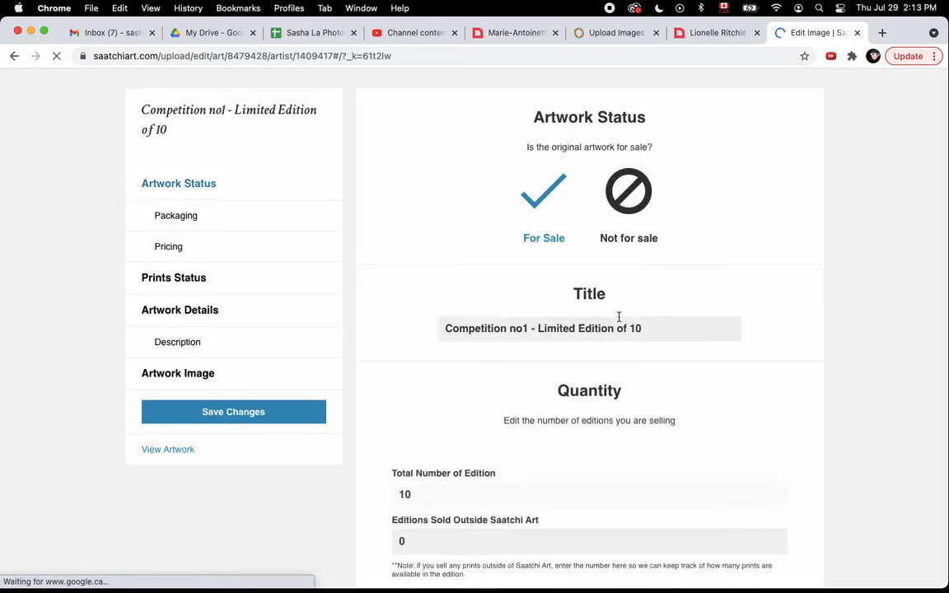
pyautogui.scroll(-5, 671, 453)
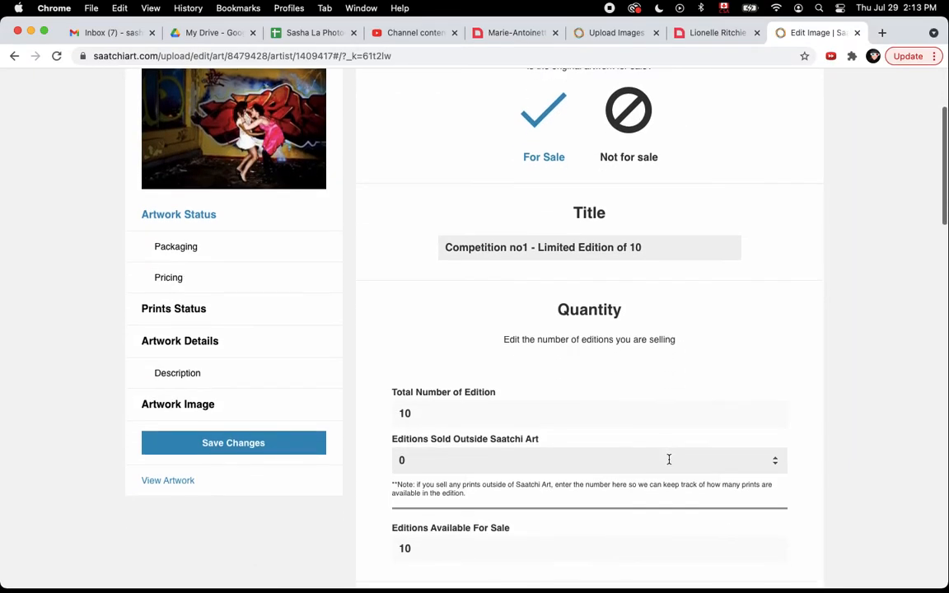
pyautogui.scroll(-10, 675, 509)
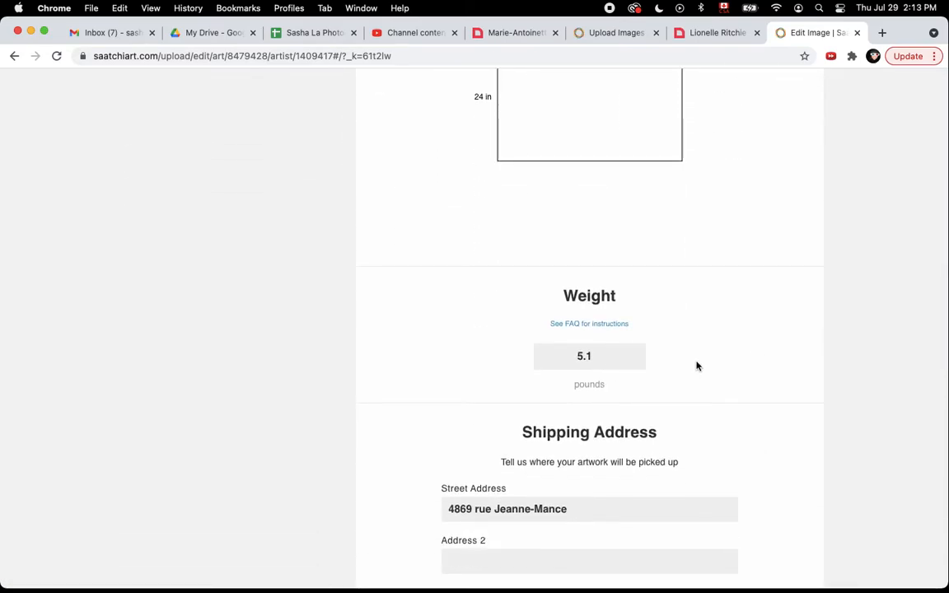
# Step: Back in the new artwork's upload form, raise the shipping weight above zero and continue to the pricing page
pyautogui.click(616, 33)
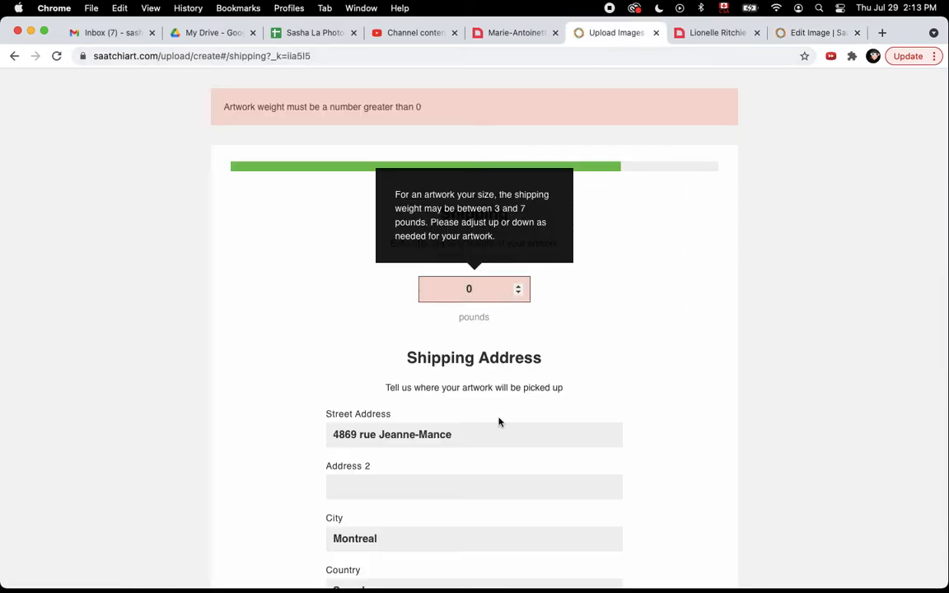
pyautogui.click(519, 286)
pyautogui.click(519, 287)
pyautogui.click(519, 286)
pyautogui.click(519, 286)
pyautogui.click(519, 287)
pyautogui.click(519, 286)
pyautogui.scroll(-10, 635, 387)
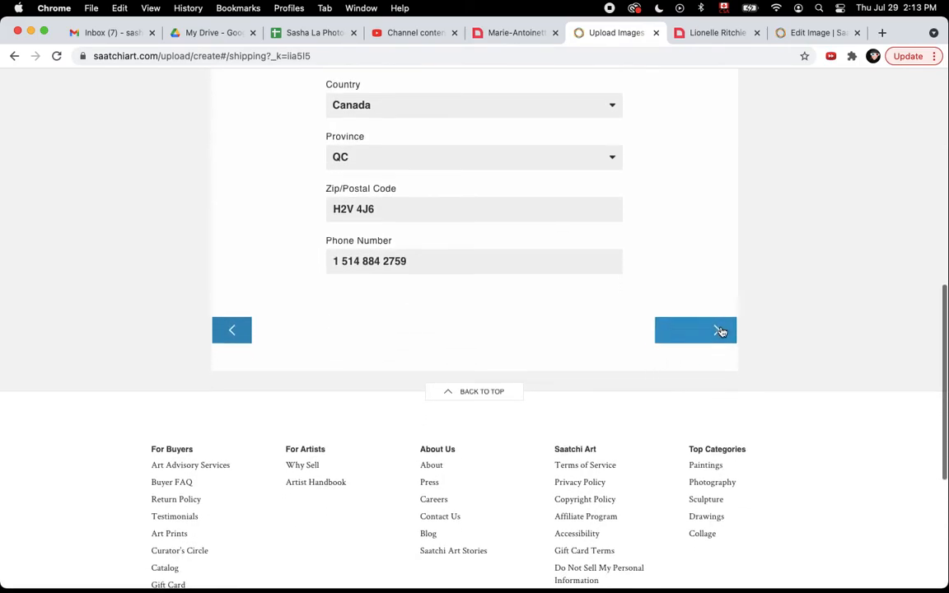
pyautogui.click(716, 332)
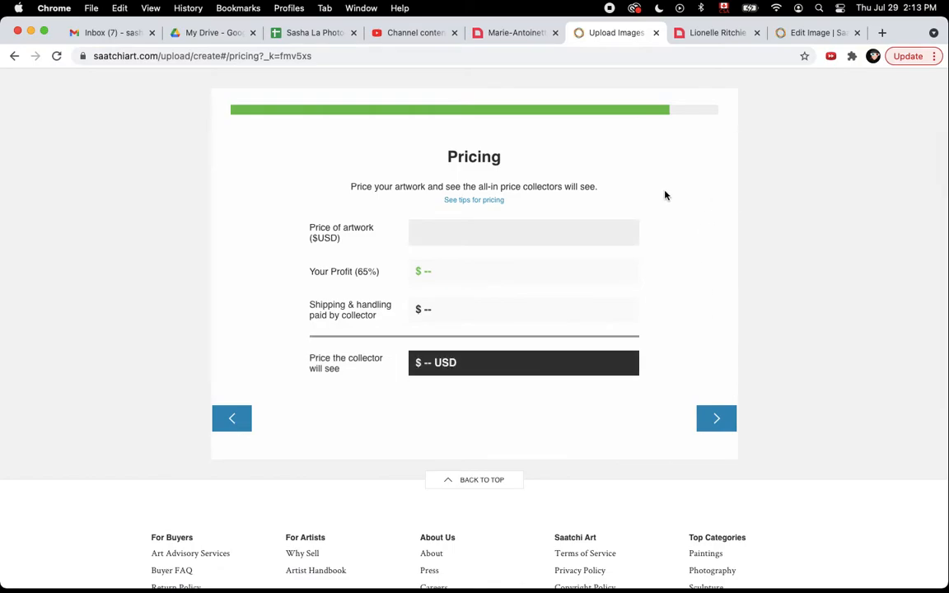
# Step: Check the size and price on the Gallea listing and compare them with the price list spreadsheet
pyautogui.click(714, 33)
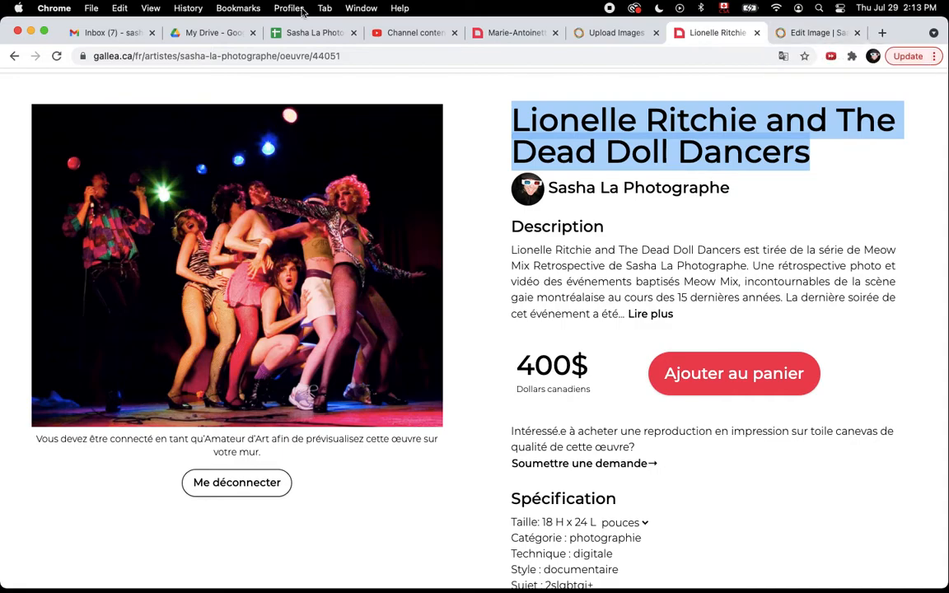
pyautogui.click(306, 35)
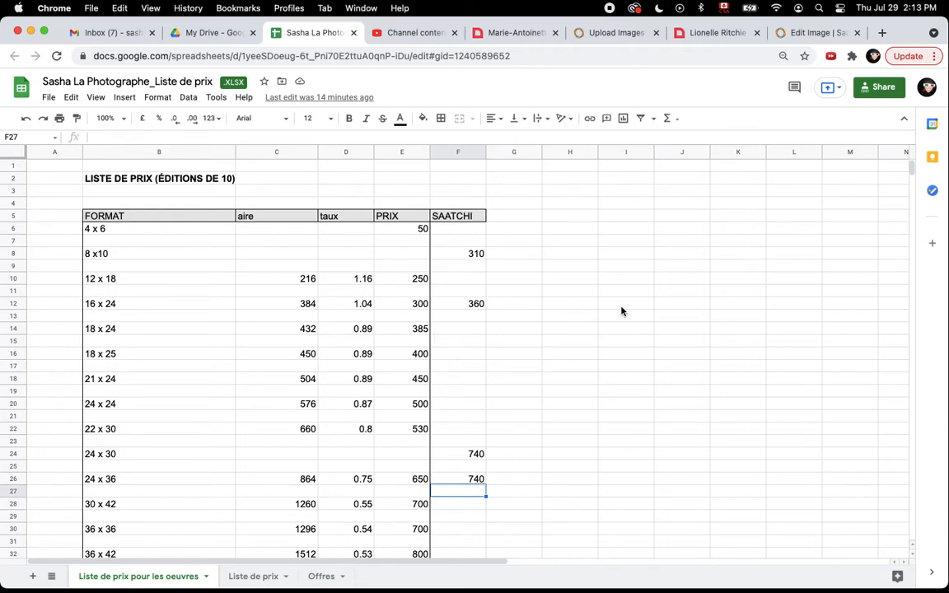
# Step: Look through the Competition no1 edit page for dimensions and pricing, close it, and return to the new artwork's pricing page
pyautogui.click(814, 33)
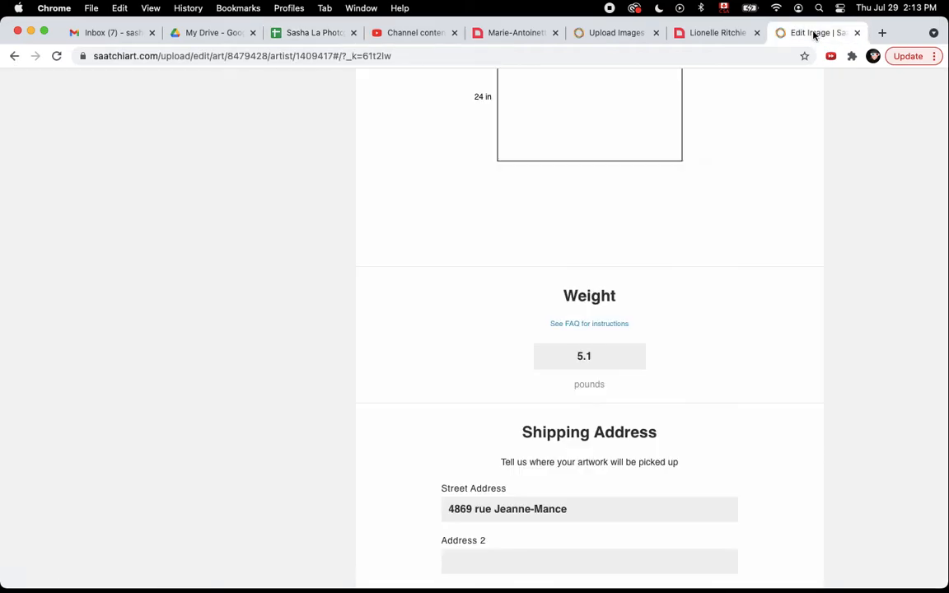
pyautogui.scroll(-5, 728, 334)
pyautogui.scroll(-3, 727, 335)
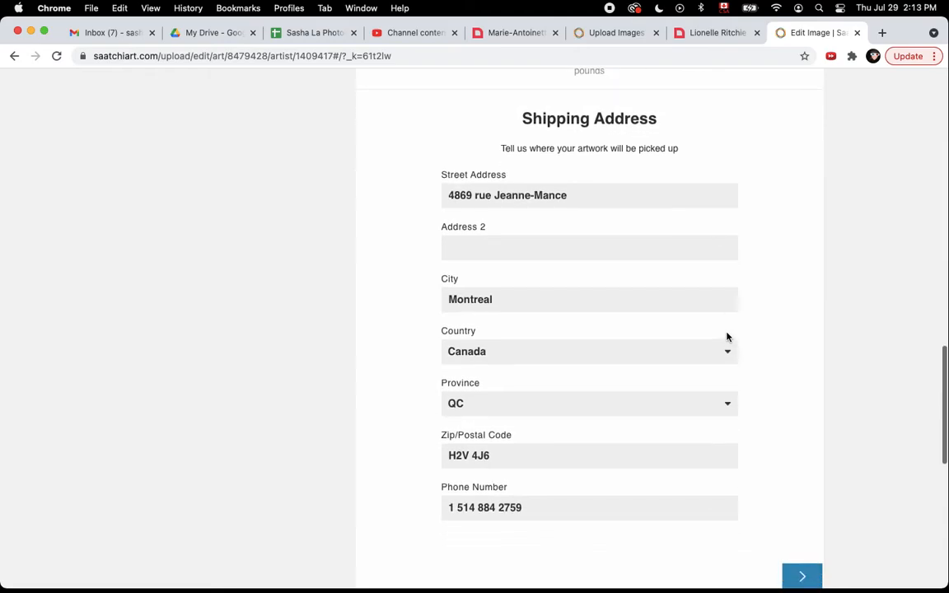
pyautogui.scroll(6, 728, 337)
pyautogui.scroll(2, 730, 339)
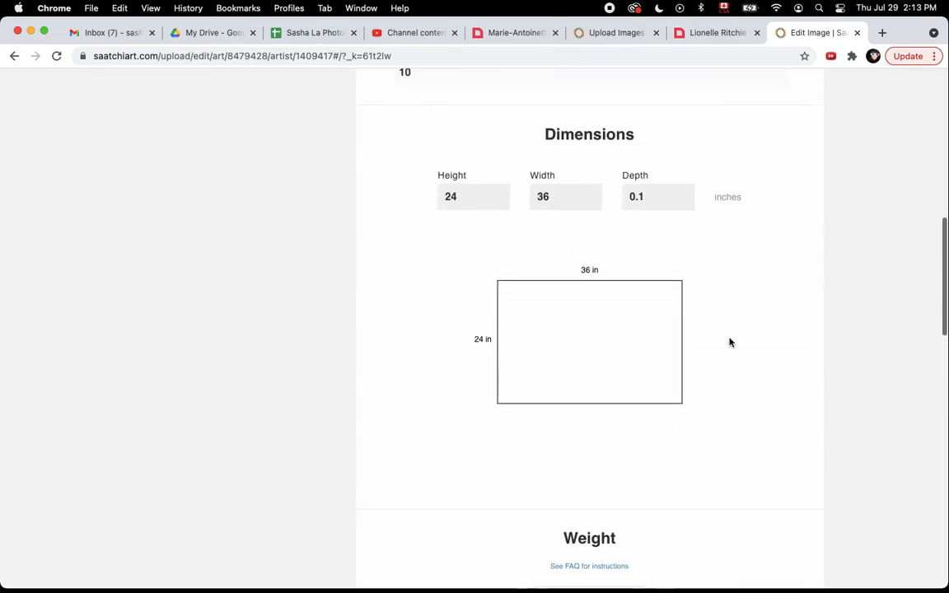
pyautogui.scroll(-8, 729, 339)
pyautogui.scroll(-3, 724, 286)
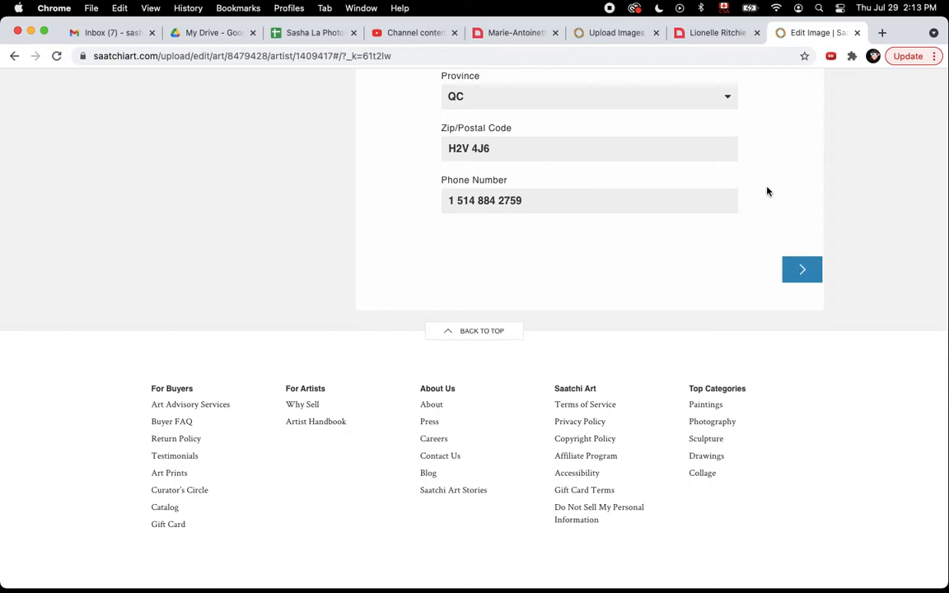
pyautogui.scroll(15, 756, 167)
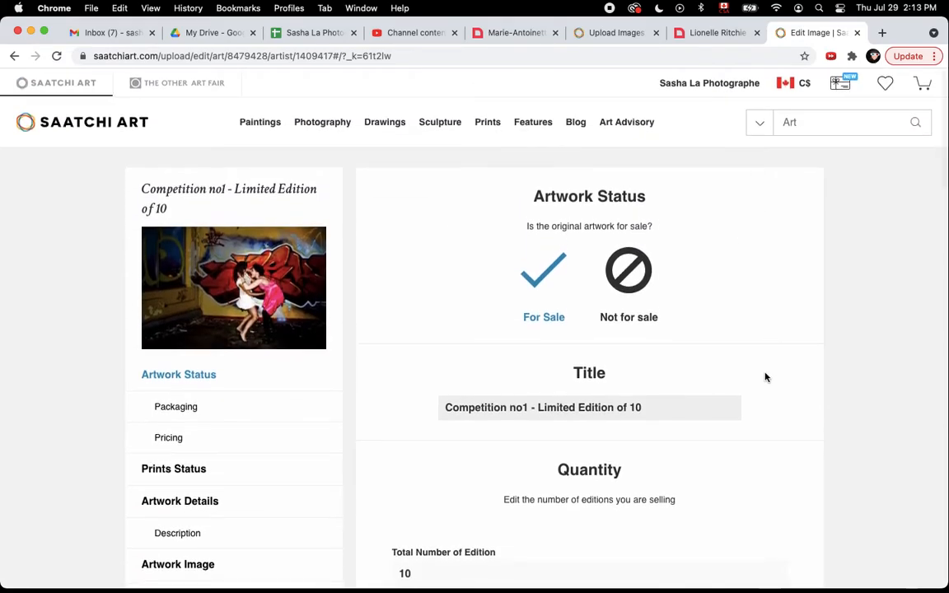
pyautogui.press('super+w')
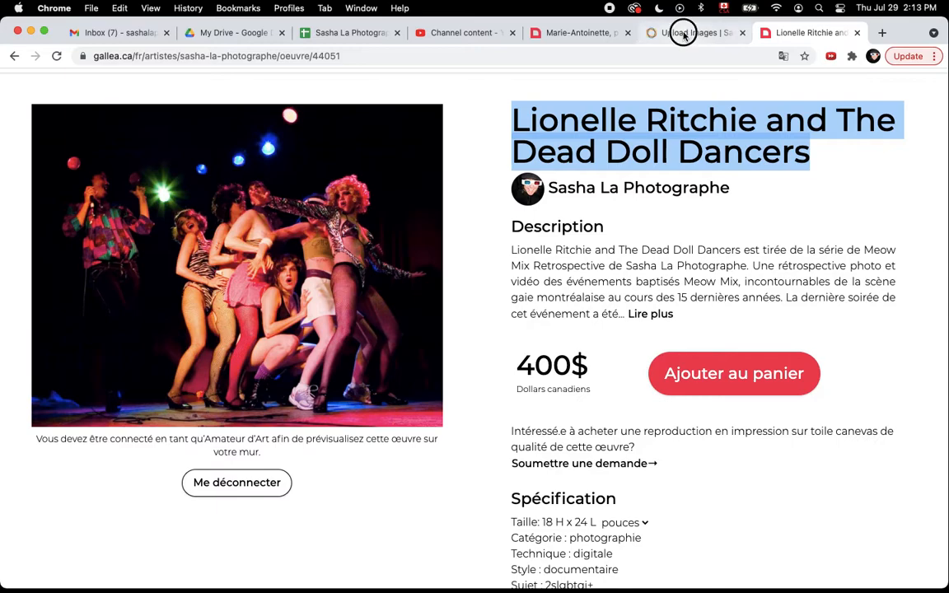
pyautogui.click(680, 32)
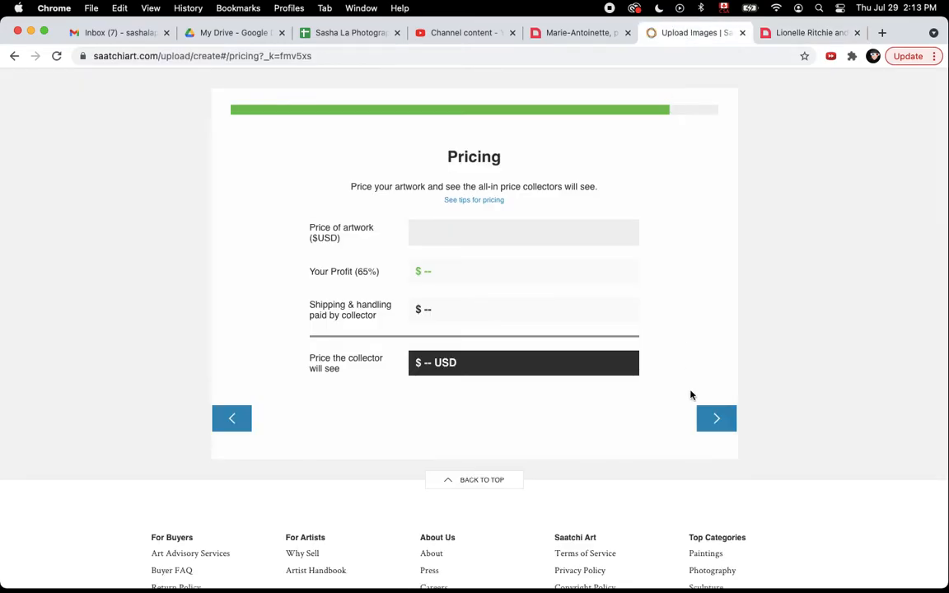
# Step: Try an artwork price of 0 USD on the pricing page
pyautogui.click(442, 229)
pyautogui.write('0')
pyautogui.press('Return')
pyautogui.doubleClick(438, 273)
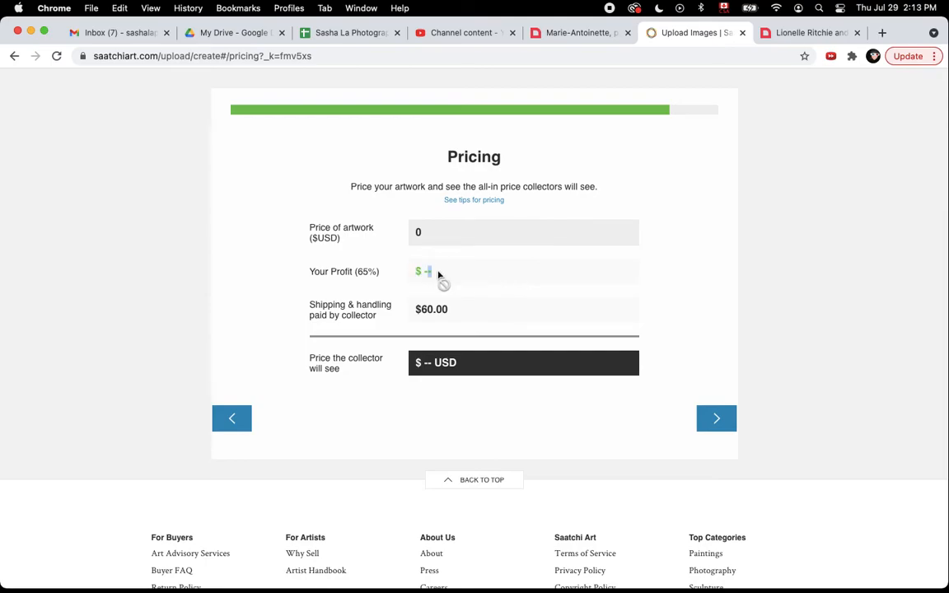
# Step: Try an artwork price of 400 USD and check the resulting profit and collector price
pyautogui.click(439, 228)
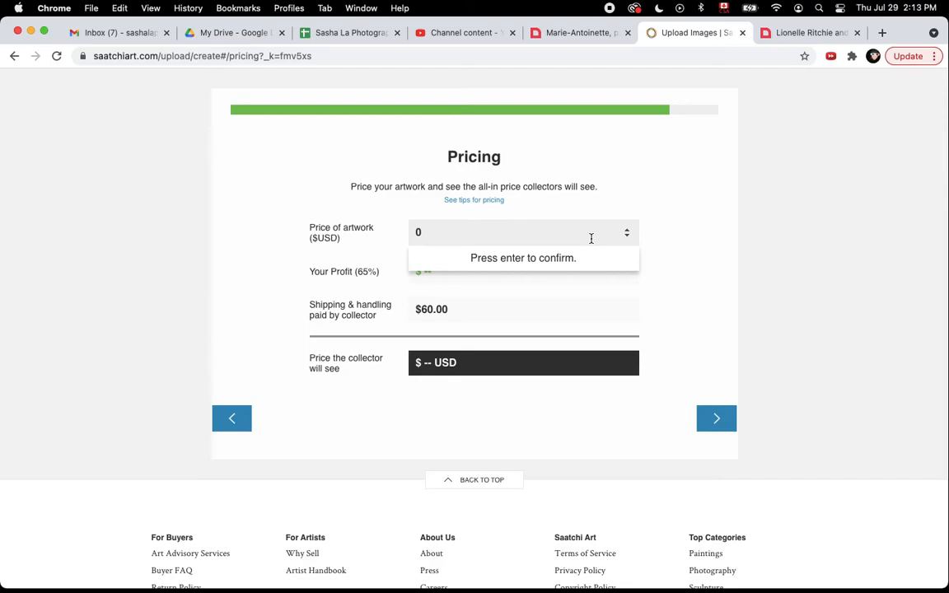
pyautogui.write('400')
pyautogui.press('BackSpace')
pyautogui.press('BackSpace')
pyautogui.press('BackSpace')
pyautogui.write('400')
pyautogui.press('Return')
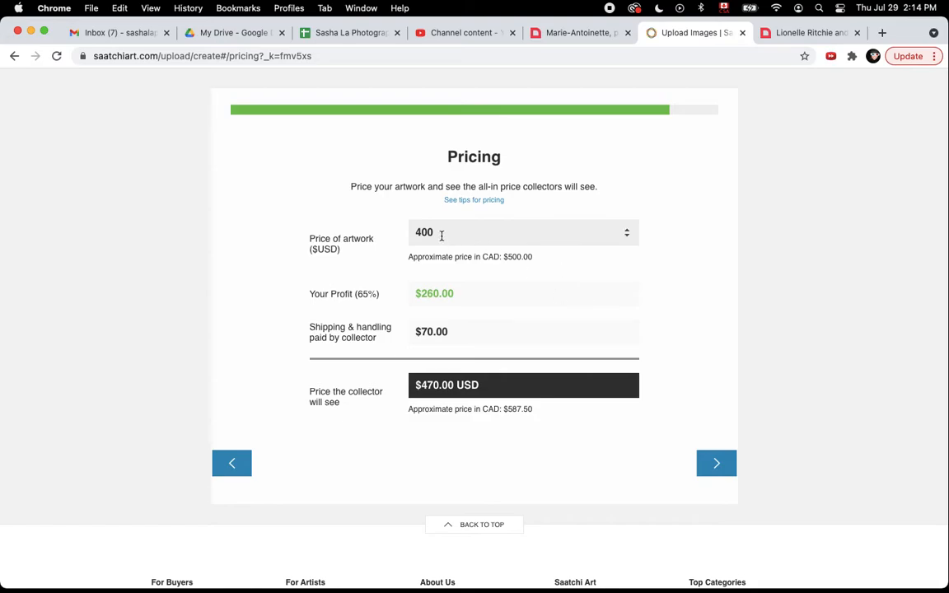
# Step: Change the artwork price to 500 USD and check the resulting profit
pyautogui.moveTo(440, 234); pyautogui.dragTo(405, 239)
pyautogui.write('500')
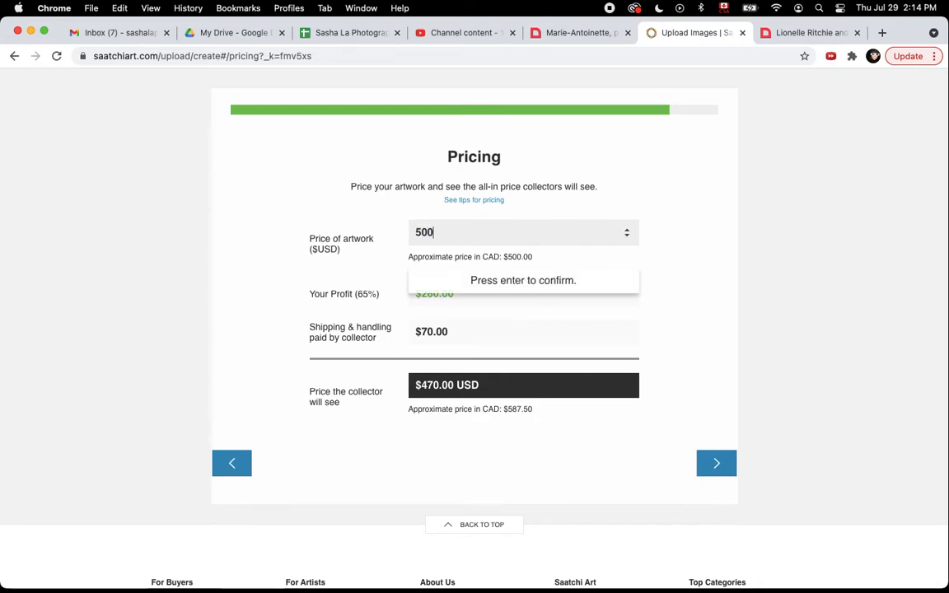
pyautogui.press('Return')
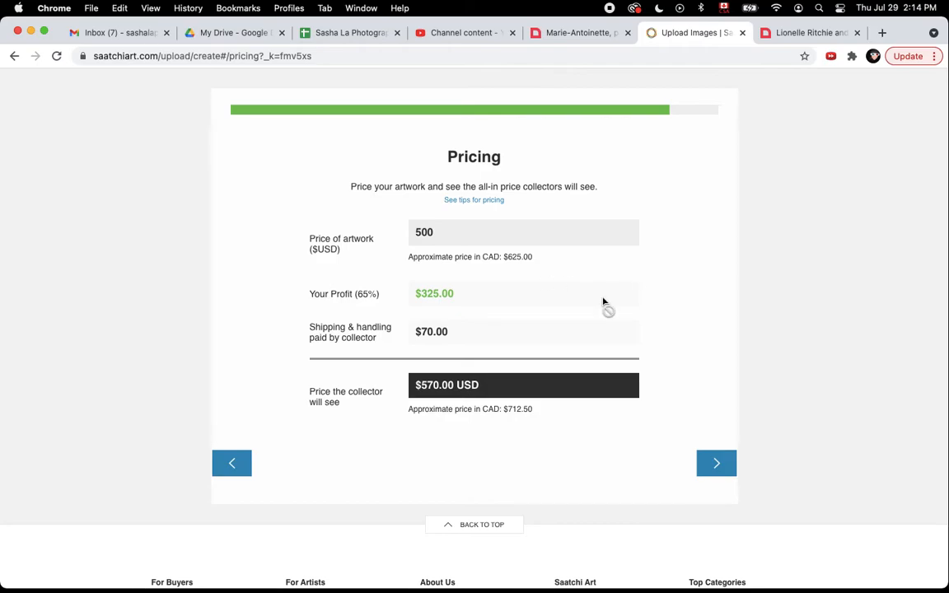
# Step: Search Google for "conversion usd cad" in a new tab, convert 385 Canadian dollars to US dollars, and return to the pricing page
pyautogui.press('super+t')
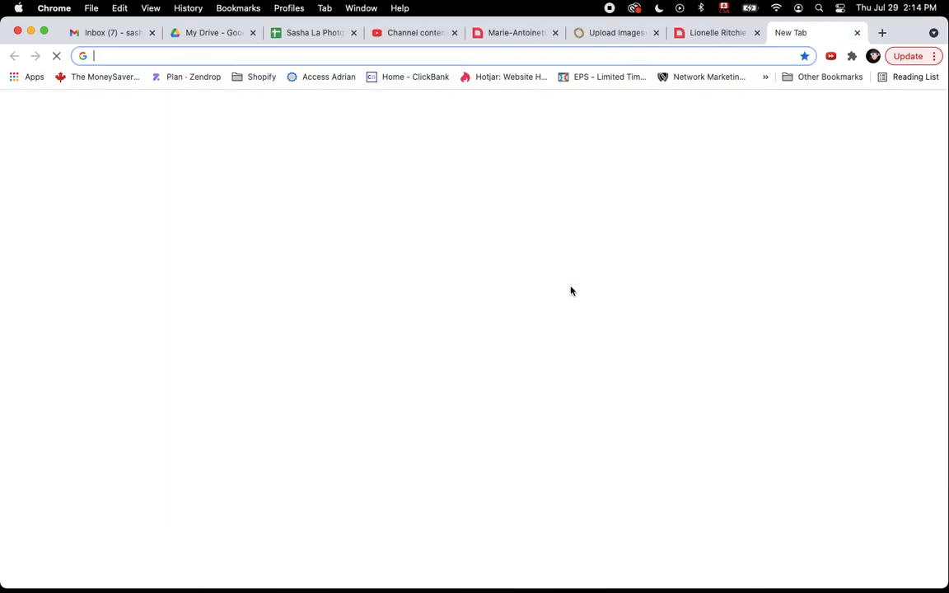
pyautogui.write('convers')
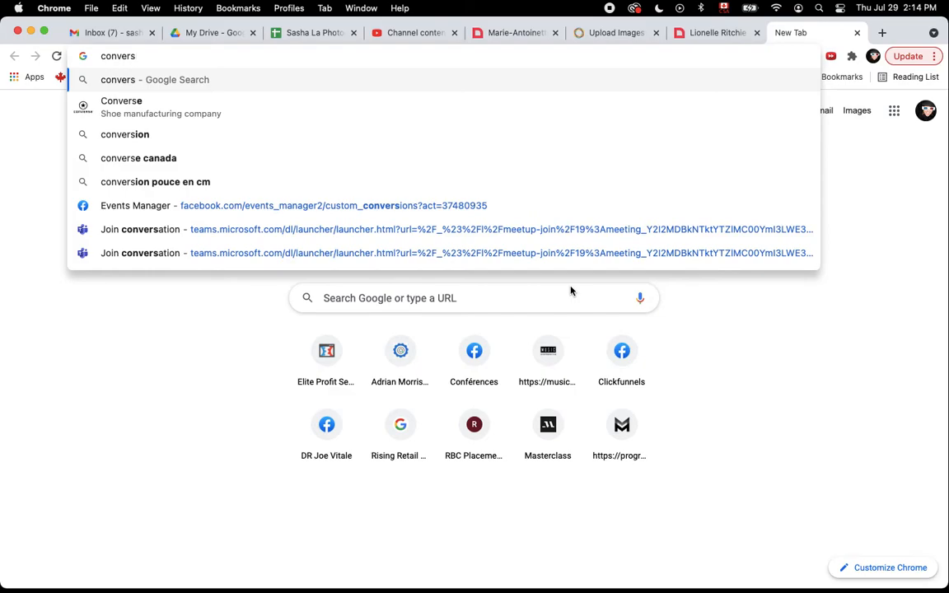
pyautogui.write('io')
pyautogui.press('BackSpace')
pyautogui.write('ion us')
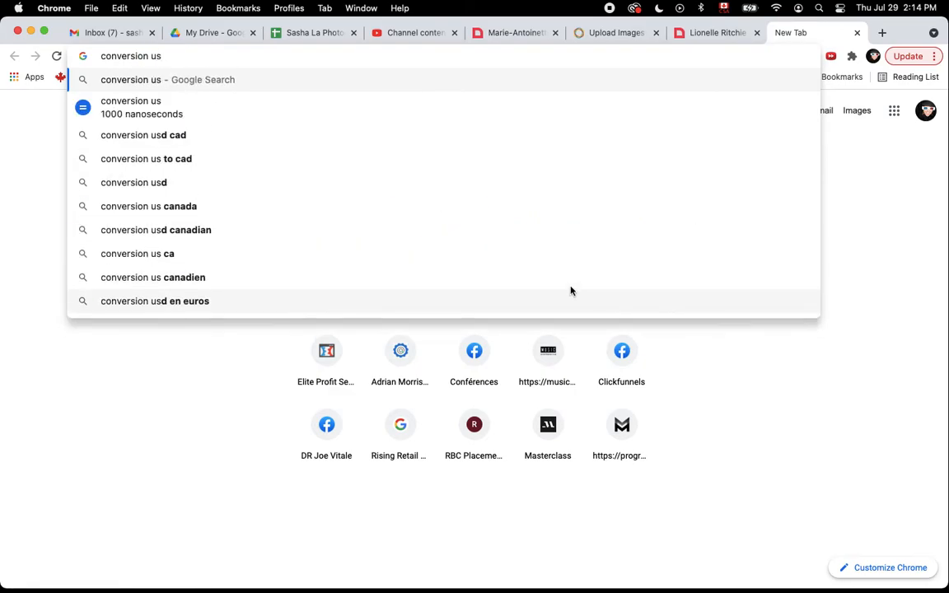
pyautogui.press('Down')
pyautogui.press('Down')
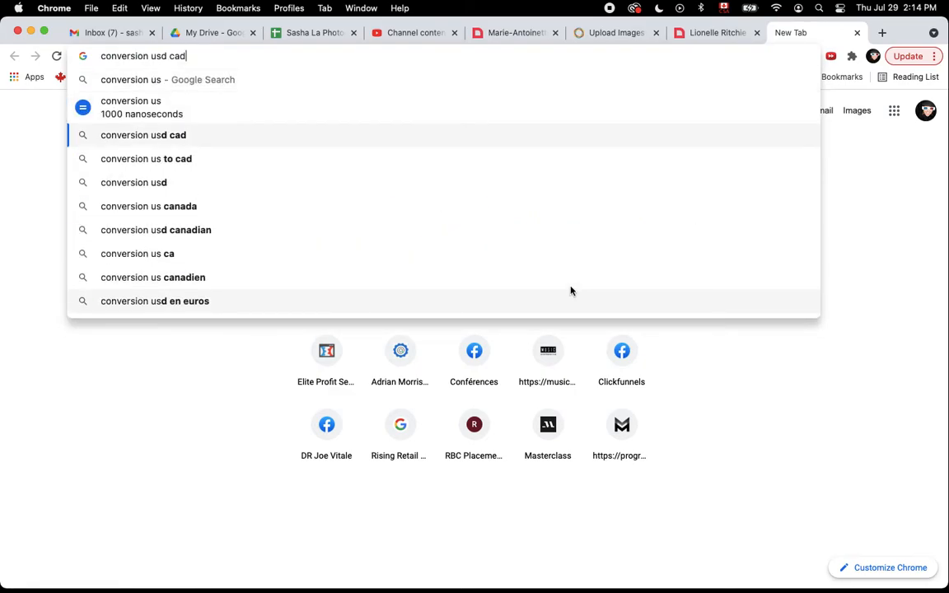
pyautogui.press('Return')
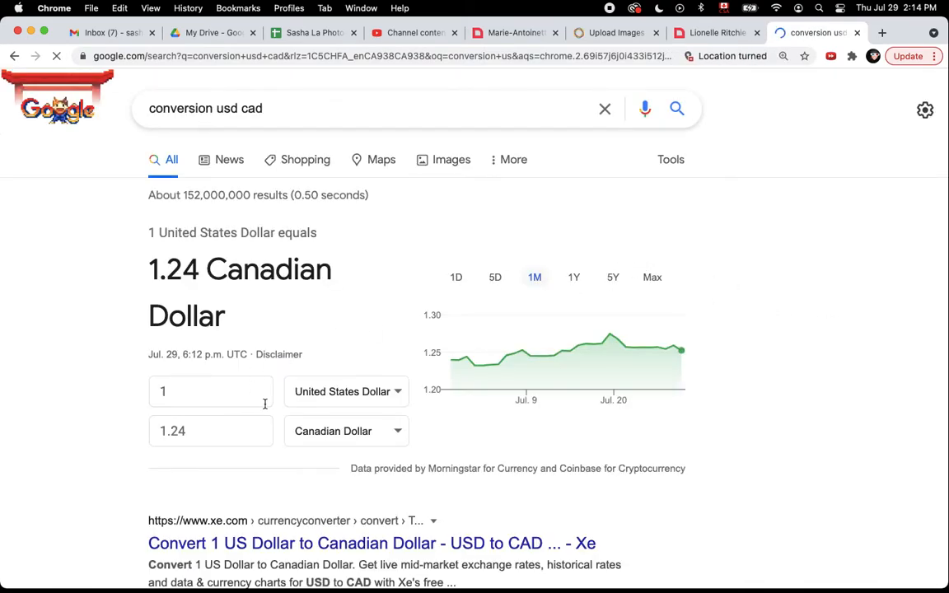
pyautogui.moveTo(213, 431); pyautogui.dragTo(148, 433)
pyautogui.write('385')
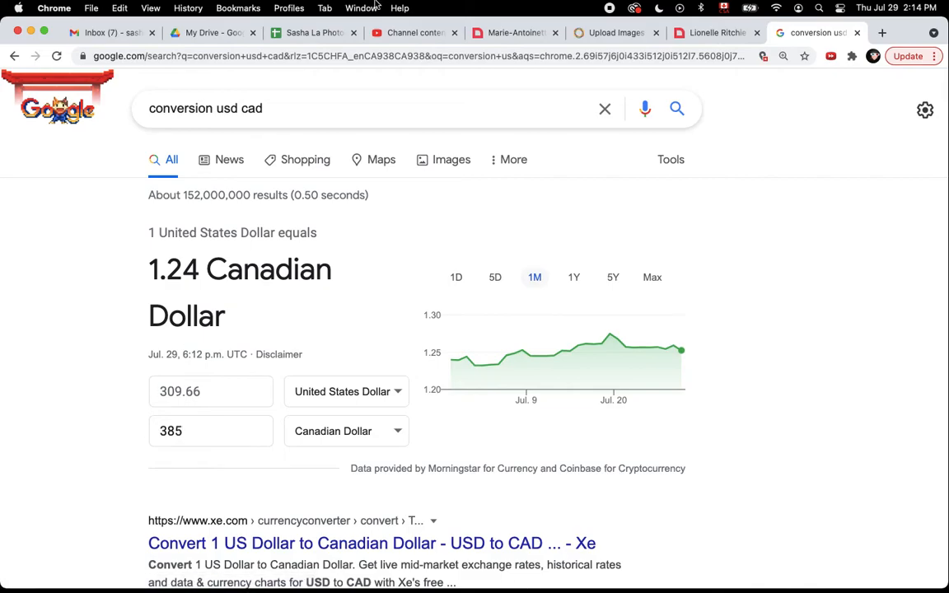
pyautogui.click(606, 33)
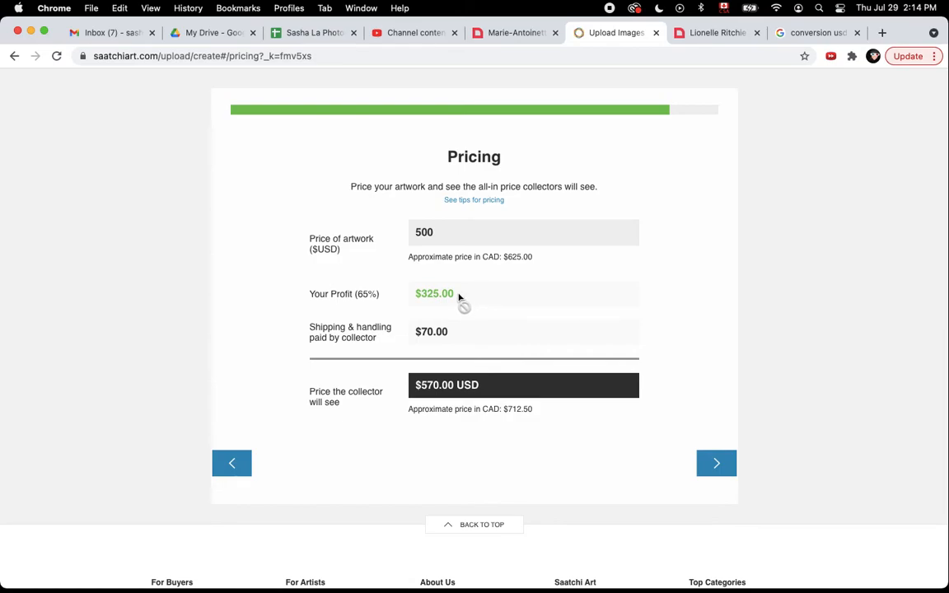
# Step: Lower the artwork price to 450 USD and check the resulting profit
pyautogui.click(626, 238)
pyautogui.click(626, 237)
pyautogui.click(626, 237)
pyautogui.click(626, 237)
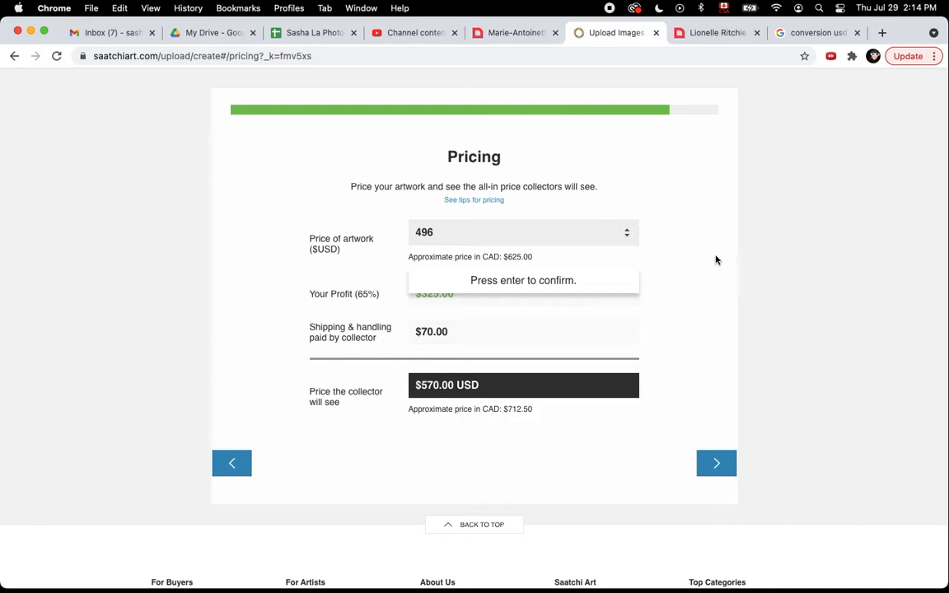
pyautogui.moveTo(502, 231); pyautogui.dragTo(408, 220)
pyautogui.write('450')
pyautogui.press('Return')
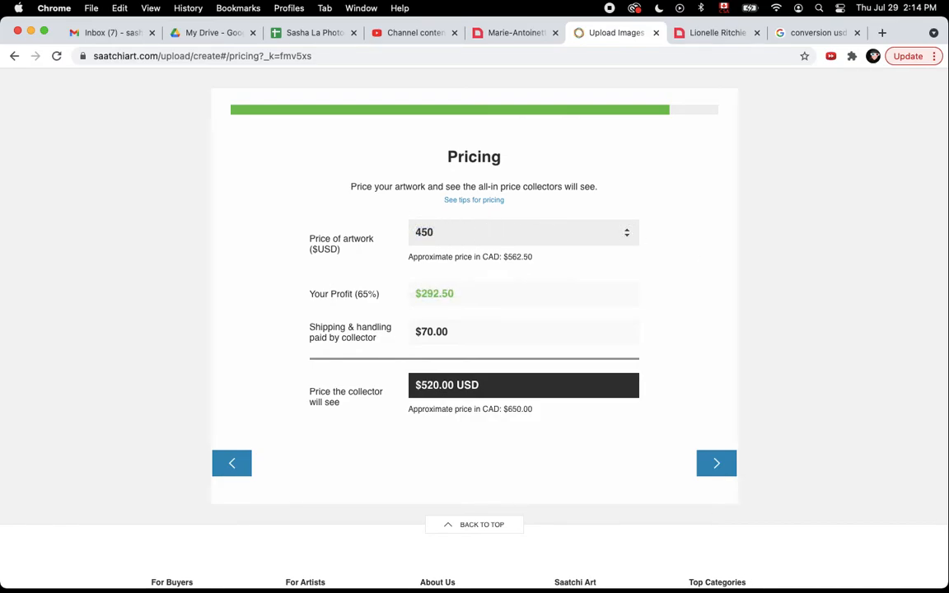
# Step: Set the artwork price to 475 USD and confirm it
pyautogui.click(423, 229)
pyautogui.doubleClick(423, 229)
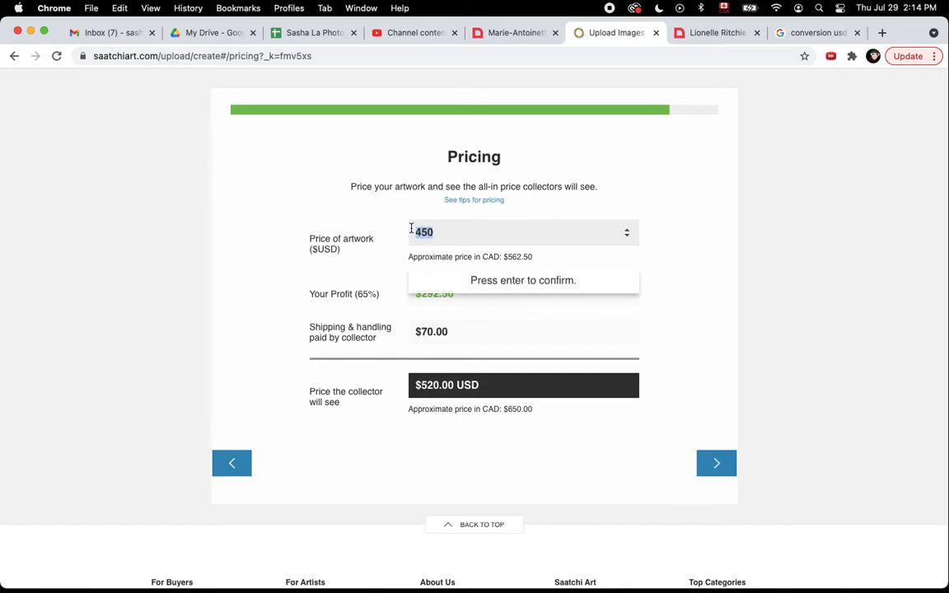
pyautogui.write('475')
pyautogui.press('Return')
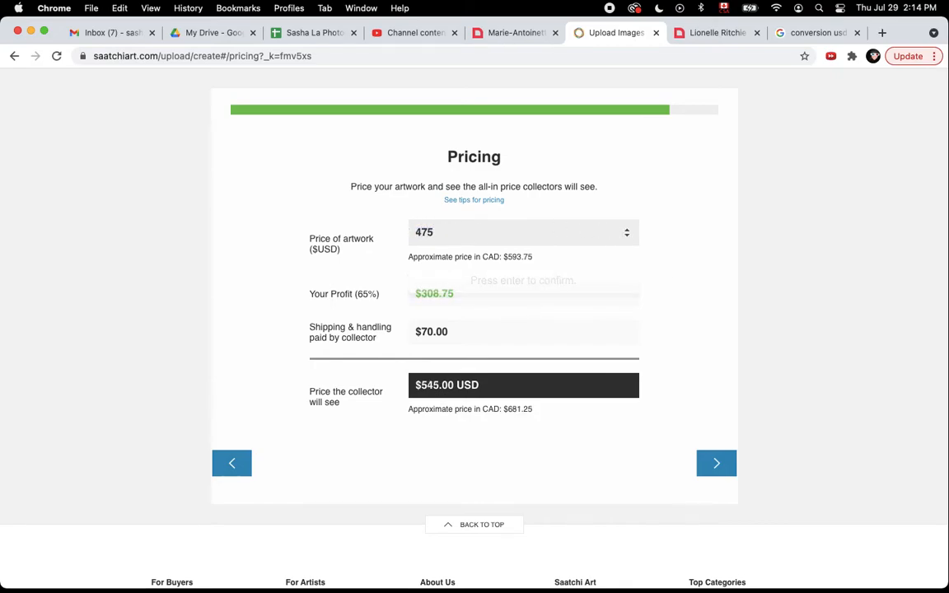
# Step: Compare against the currency conversion of 385 Canadian dollars and set the artwork price to 500 USD
pyautogui.click(803, 35)
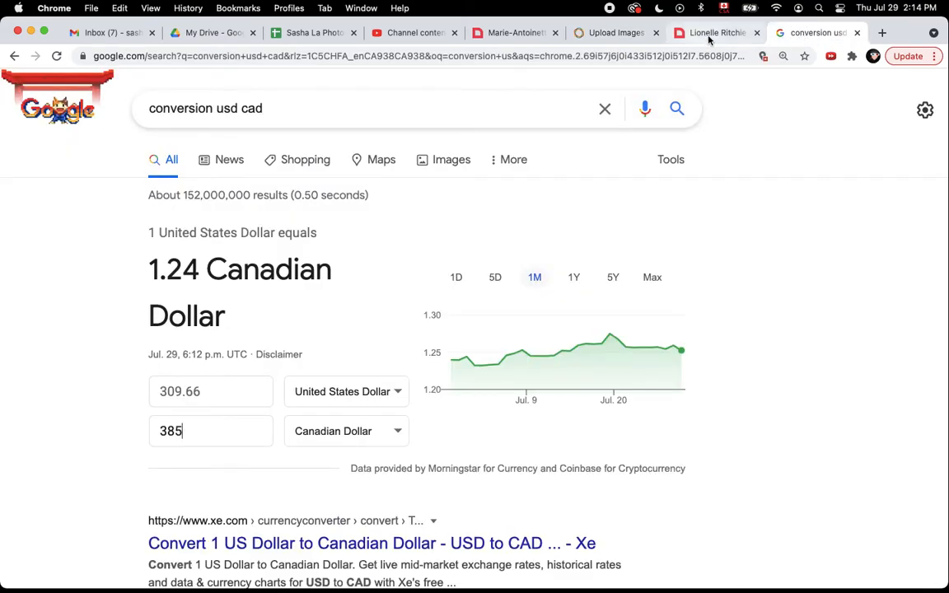
pyautogui.click(630, 33)
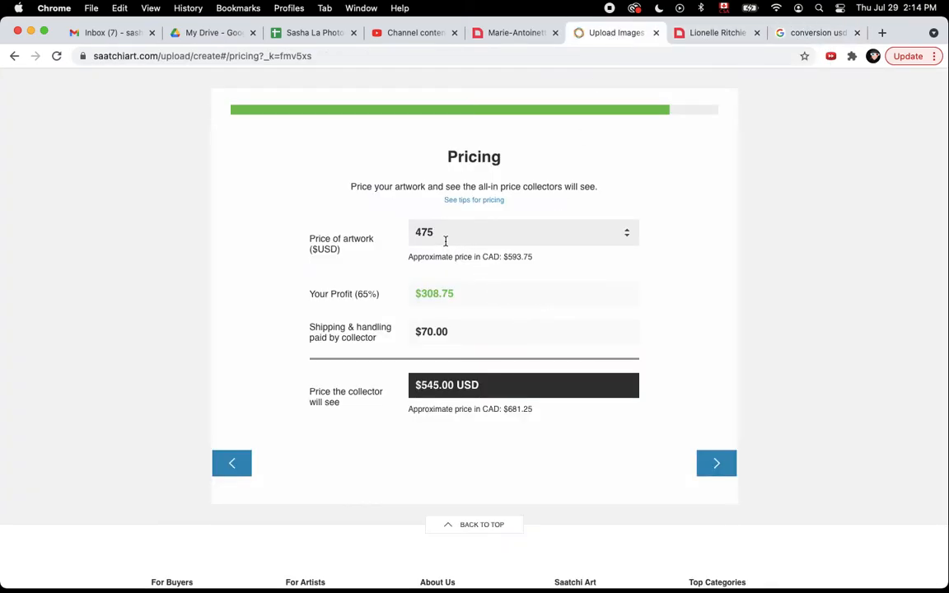
pyautogui.moveTo(444, 239); pyautogui.dragTo(405, 228)
pyautogui.write('500')
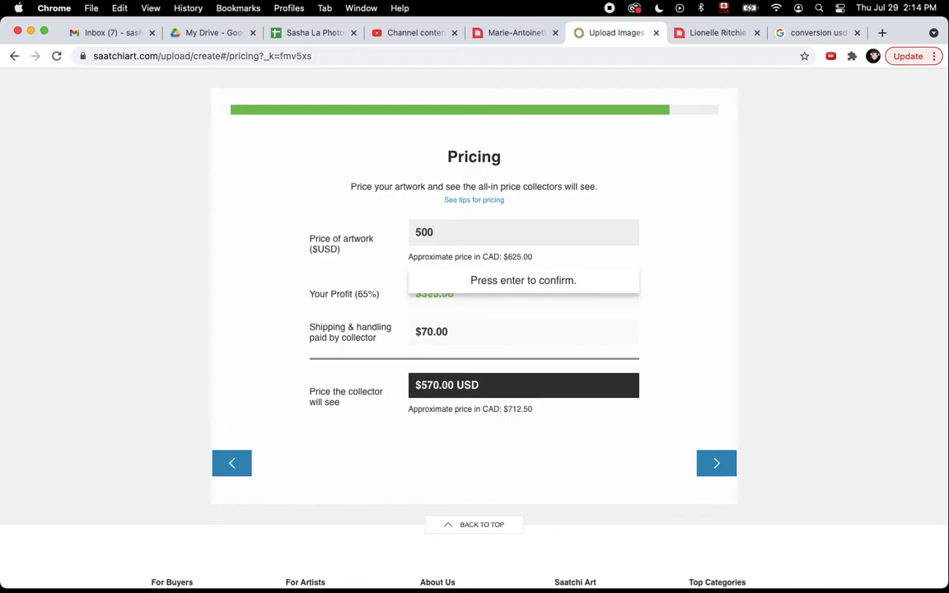
pyautogui.press('Return')
# Step: Recheck the currency conversion and raise the artwork price to 550 USD
pyautogui.click(820, 34)
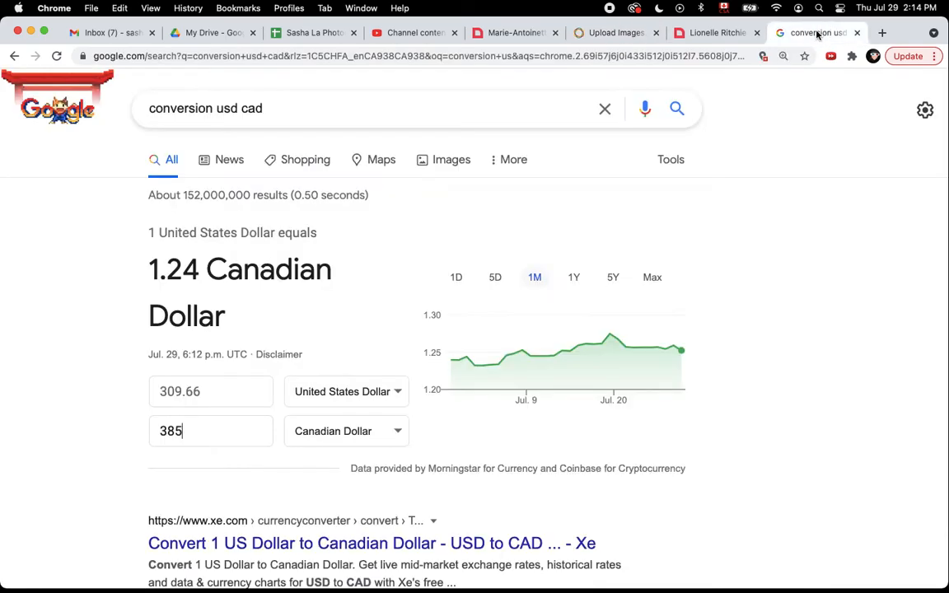
pyautogui.click(610, 34)
pyautogui.doubleClick(423, 232)
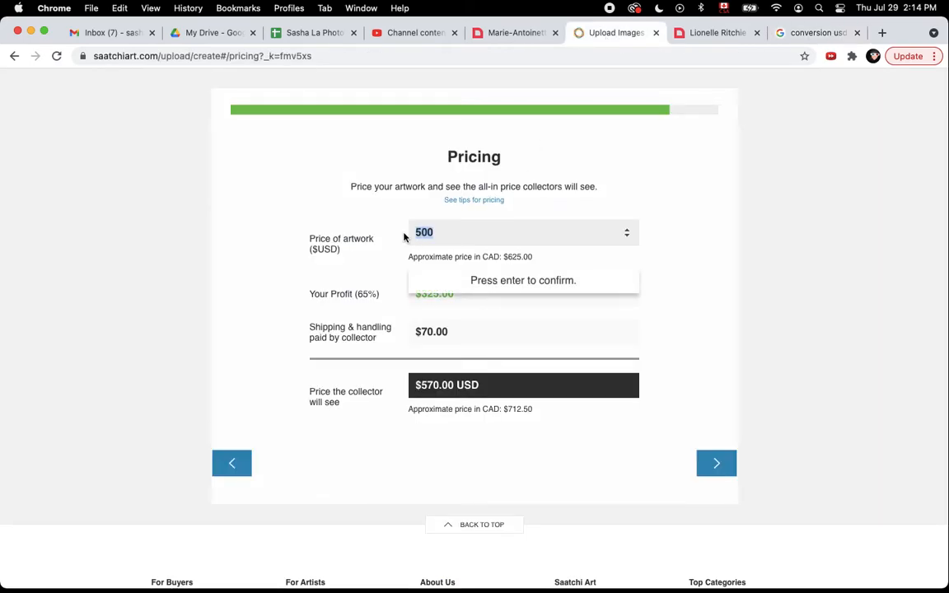
pyautogui.write('550')
pyautogui.press('Return')
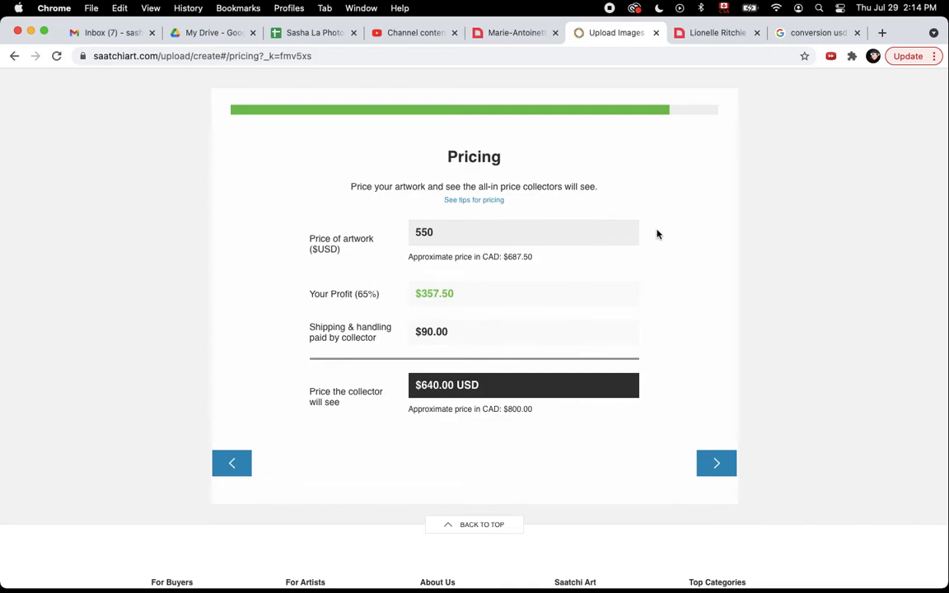
# Step: Set the artwork price to 575 USD and confirm it
pyautogui.moveTo(461, 231); pyautogui.dragTo(383, 230)
pyautogui.write('575')
pyautogui.press('Return')
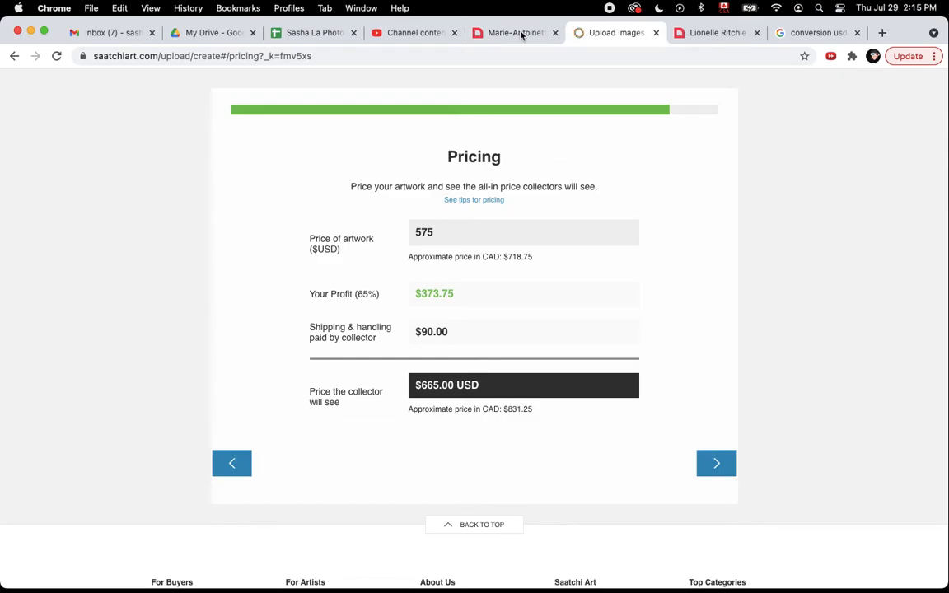
# Step: Record 575 as the SAATCHI price for the 18 x 24 format in the price list spreadsheet
pyautogui.click(313, 33)
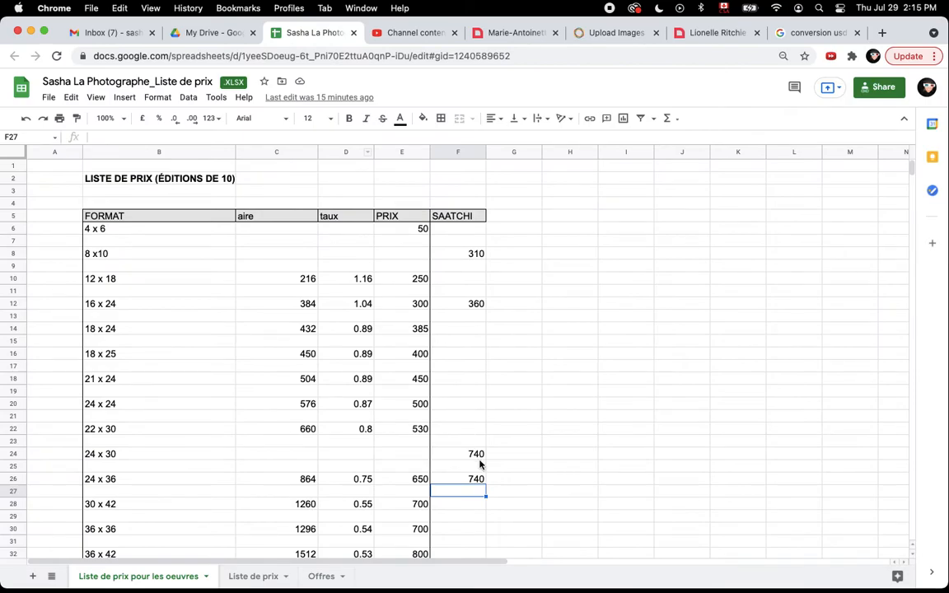
pyautogui.click(464, 332)
pyautogui.write('5775')
pyautogui.press('BackSpace')
pyautogui.press('BackSpace')
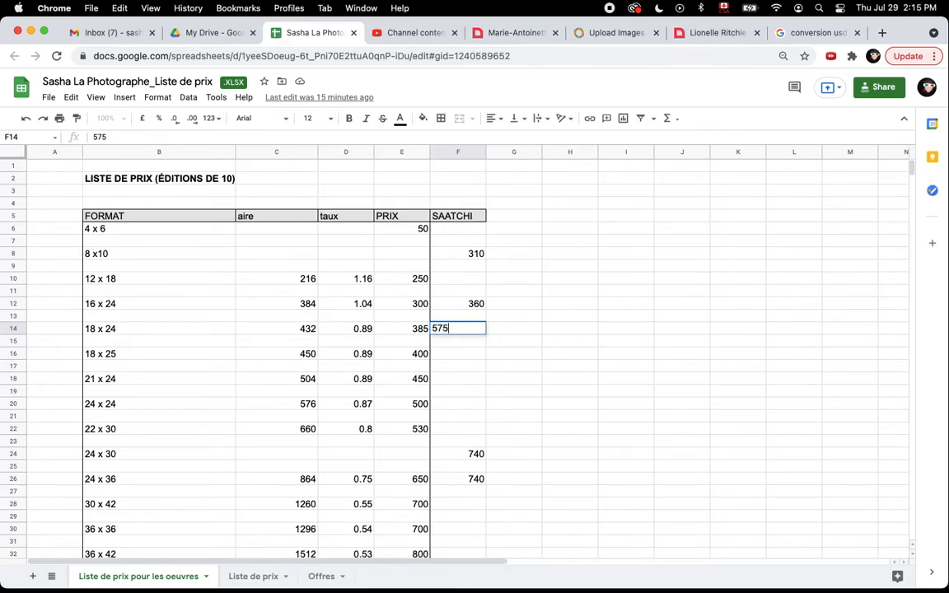
pyautogui.press('Return')
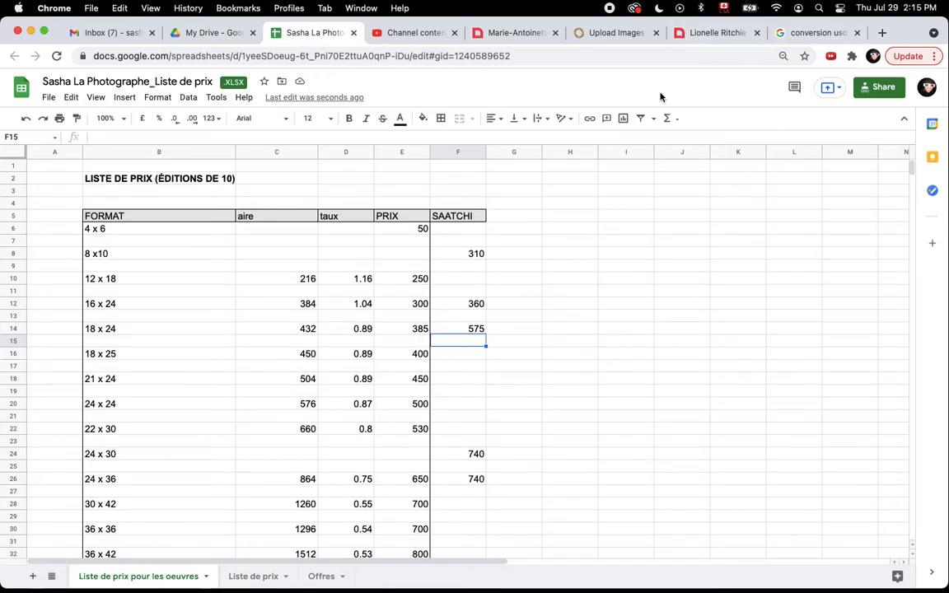
# Step: Return to the Saatchi Art upload, continue to print types, and offer Fine Art Paper prints at the maximum price setting
pyautogui.click(624, 36)
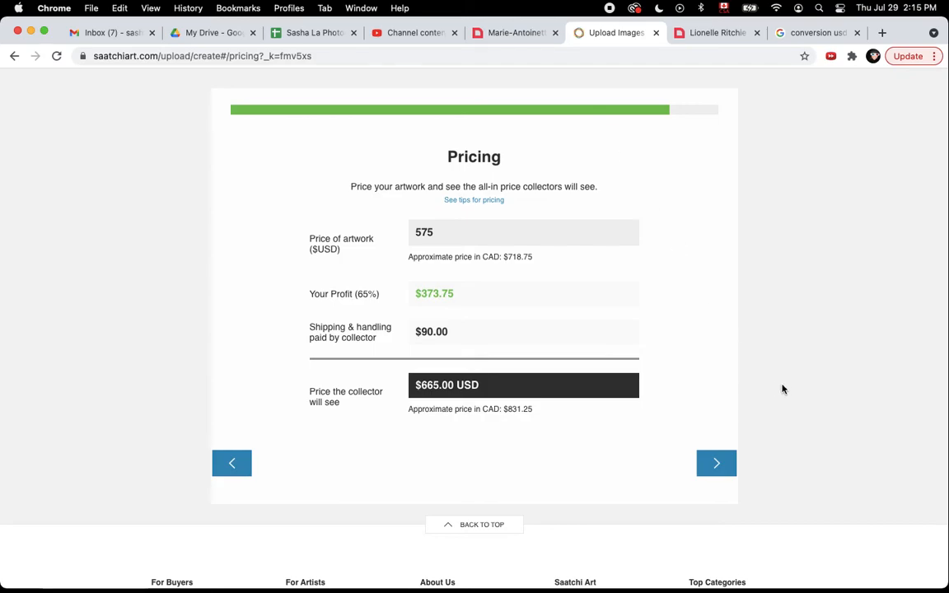
pyautogui.click(707, 466)
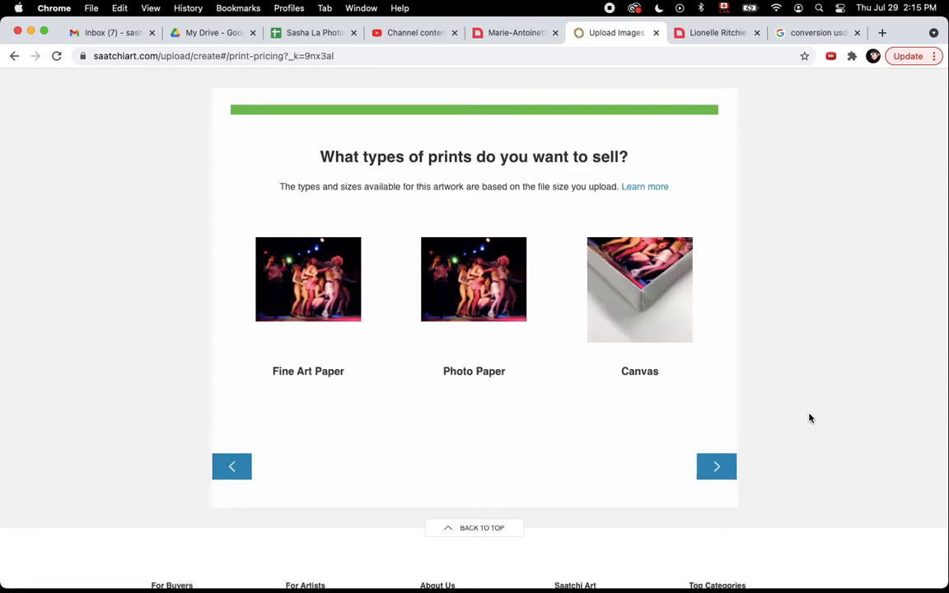
pyautogui.click(317, 305)
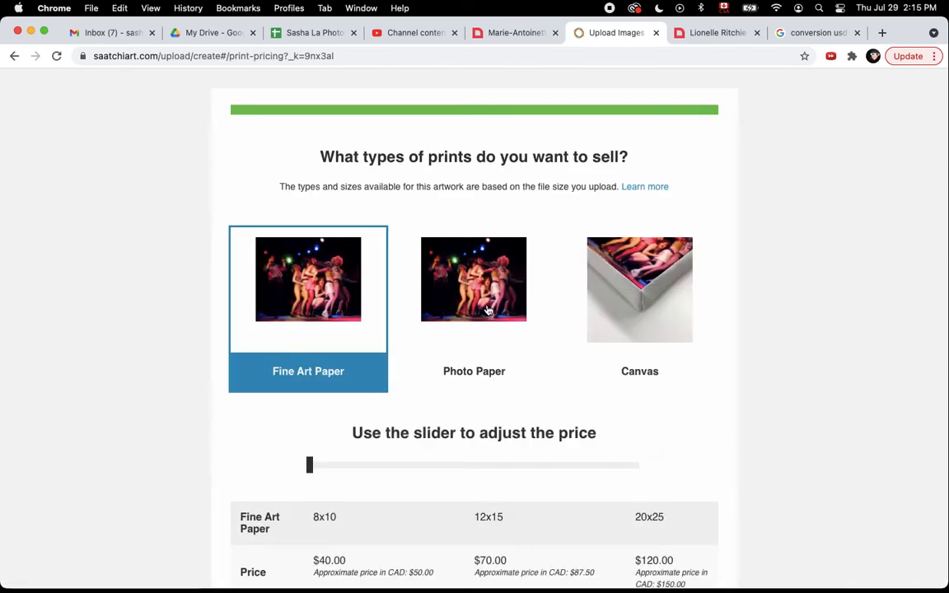
pyautogui.moveTo(310, 464); pyautogui.dragTo(716, 465)
pyautogui.scroll(-3, 770, 498)
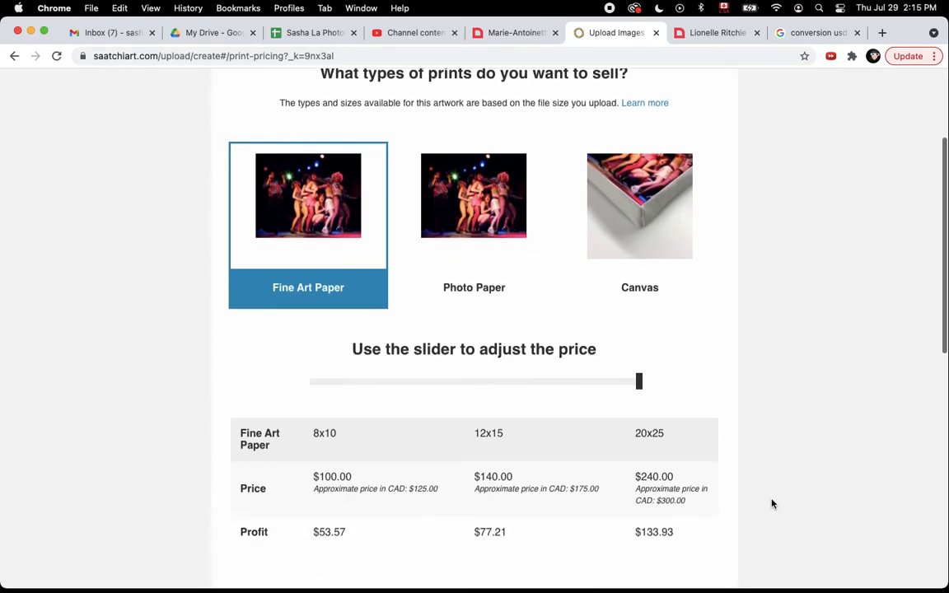
# Step: Also offer Photo Paper and Canvas prints, with Black as the preferred canvas wrap color
pyautogui.click(528, 263)
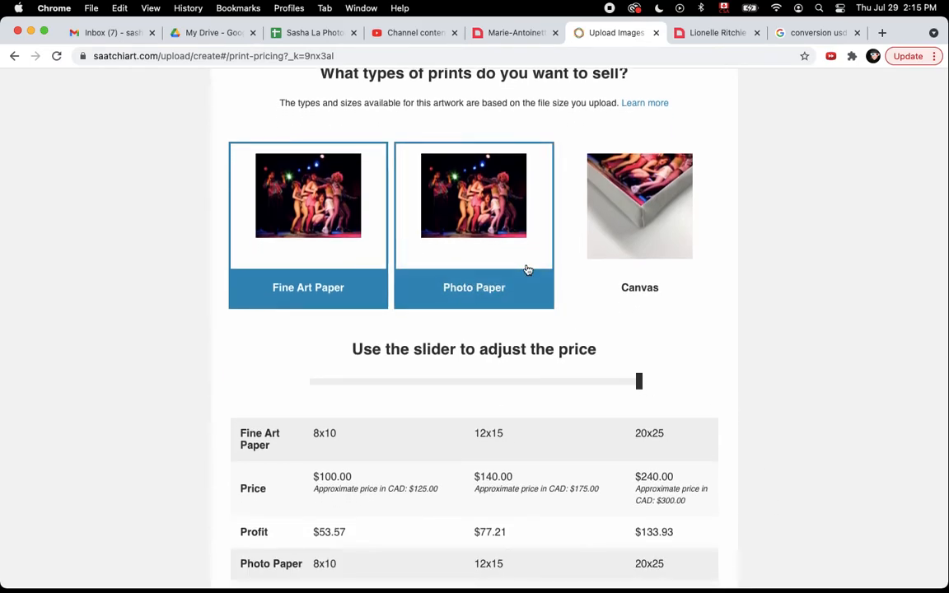
pyautogui.click(493, 238)
pyautogui.click(475, 250)
pyautogui.click(651, 240)
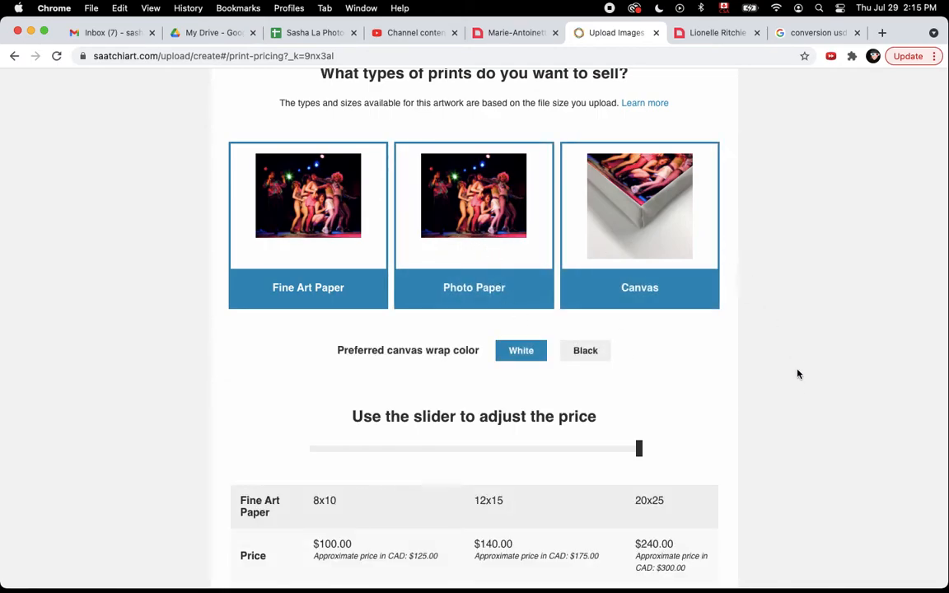
pyautogui.click(584, 353)
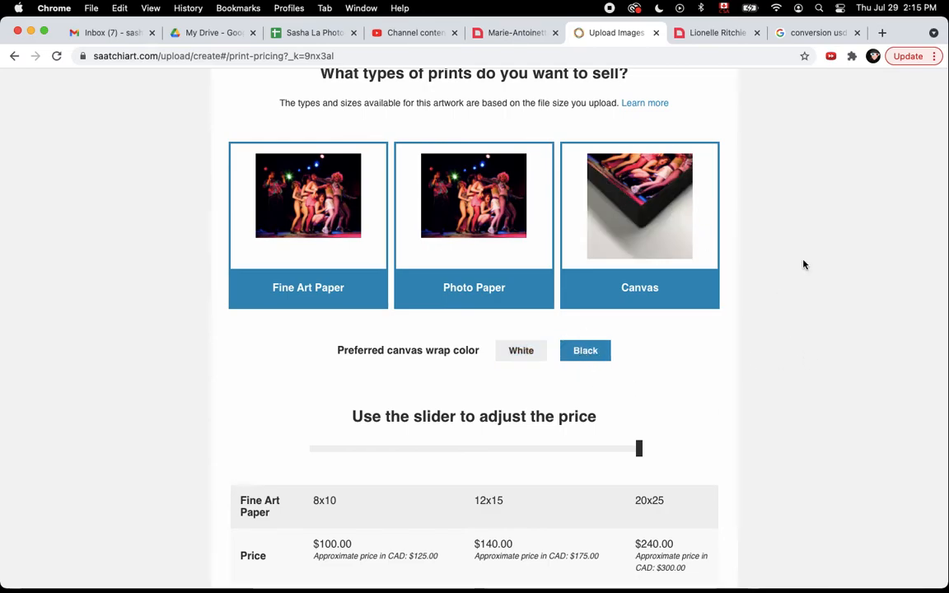
# Step: Review the price and profit for each print type, and submit the print options to finish the upload
pyautogui.scroll(-5, 804, 351)
pyautogui.scroll(-1, 804, 372)
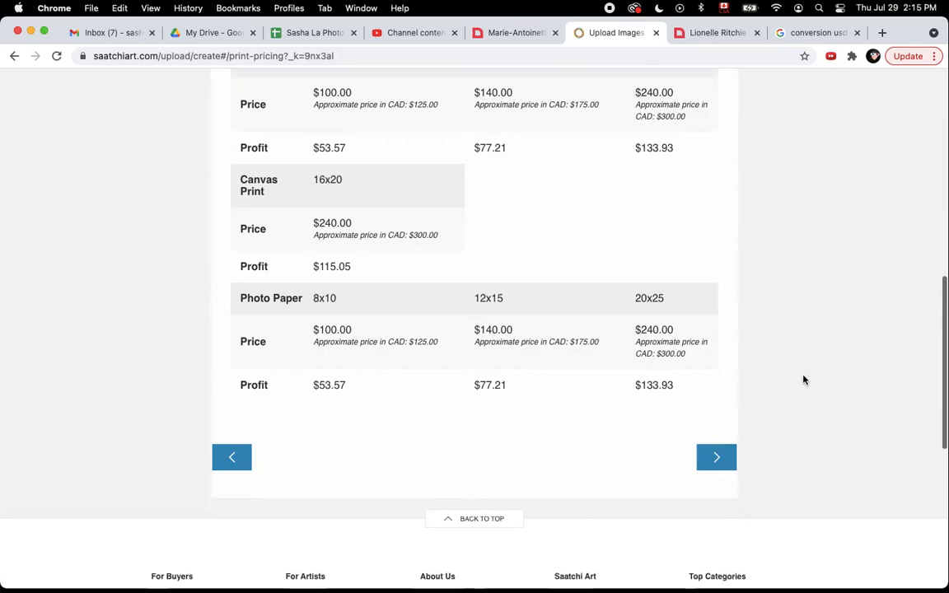
pyautogui.click(716, 444)
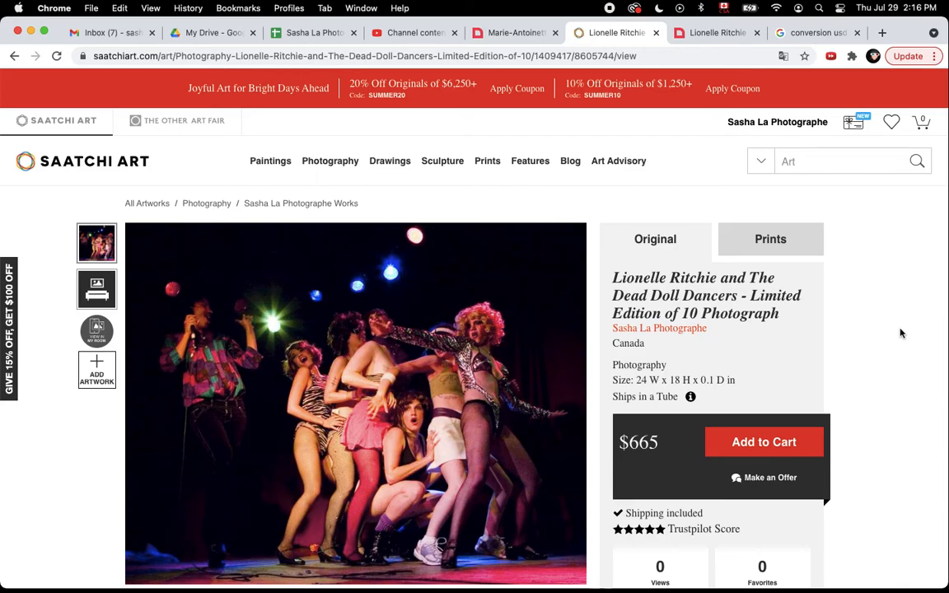
# Step: Look over the published listing of the original photograph, including its title, size, shipping and price
pyautogui.scroll(-1, 900, 333)
pyautogui.moveTo(690, 374)
pyautogui.scroll(-2, 906, 396)
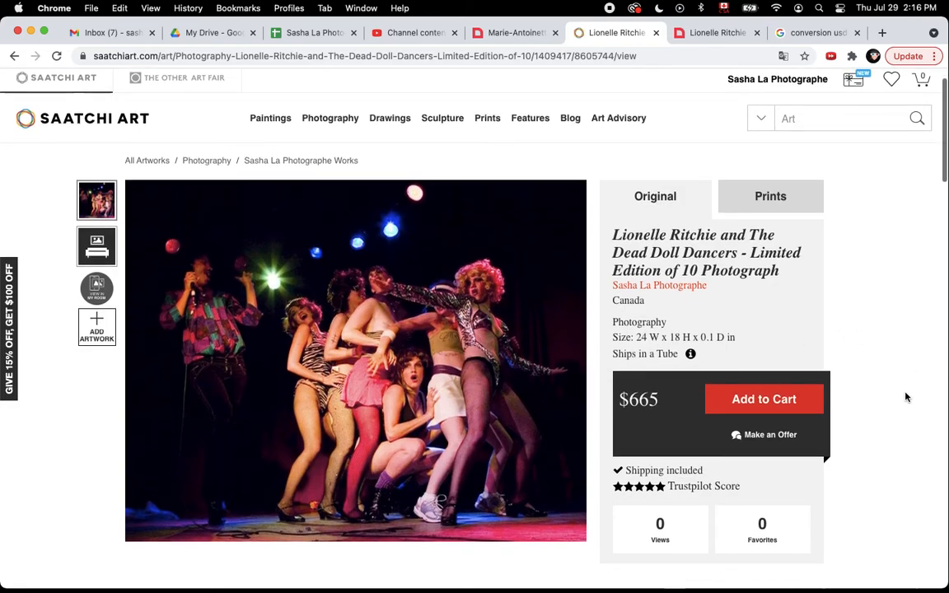
pyautogui.scroll(-1, 906, 398)
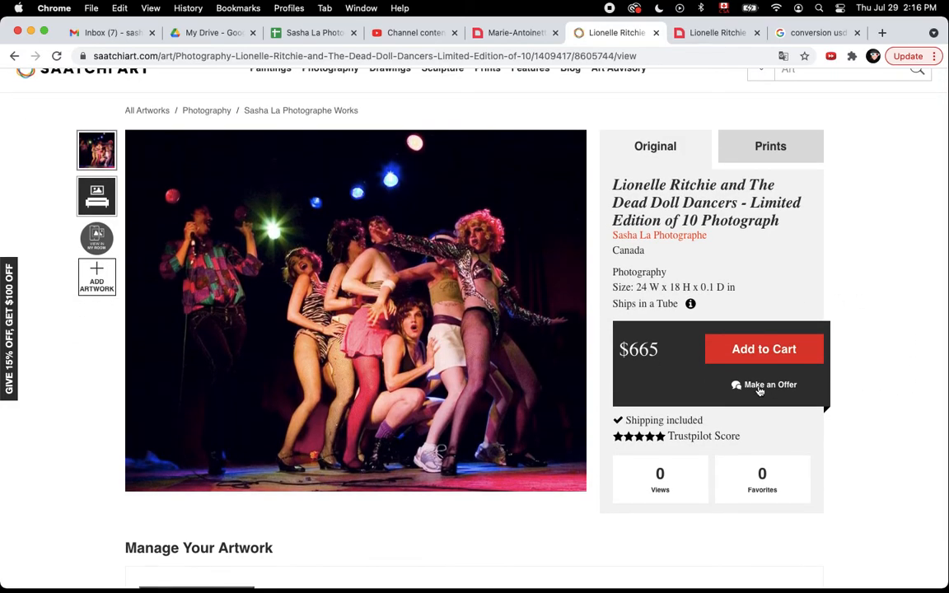
pyautogui.scroll(-1, 872, 428)
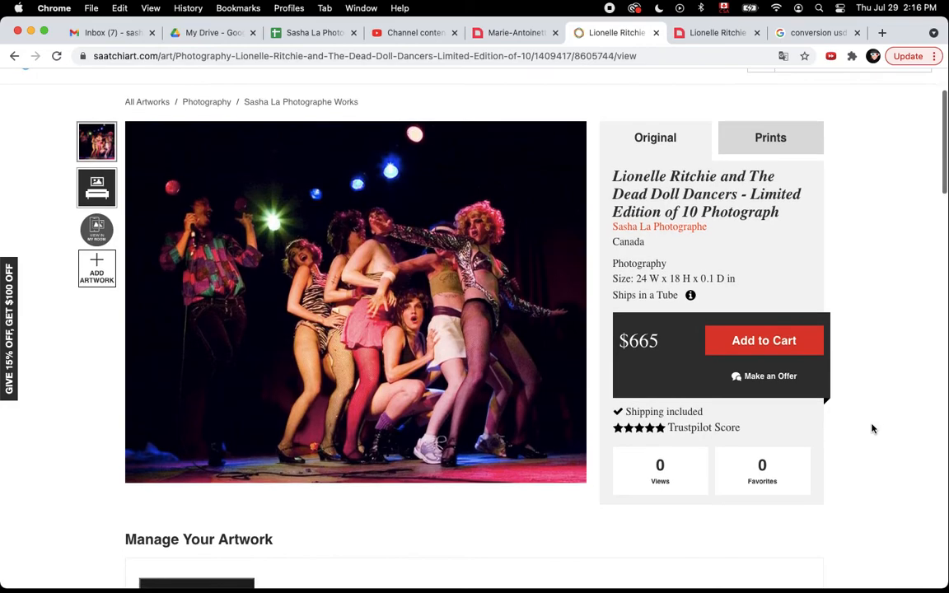
# Step: View the artwork's print offering and examine the available sizes and frame options with their prices
pyautogui.click(770, 139)
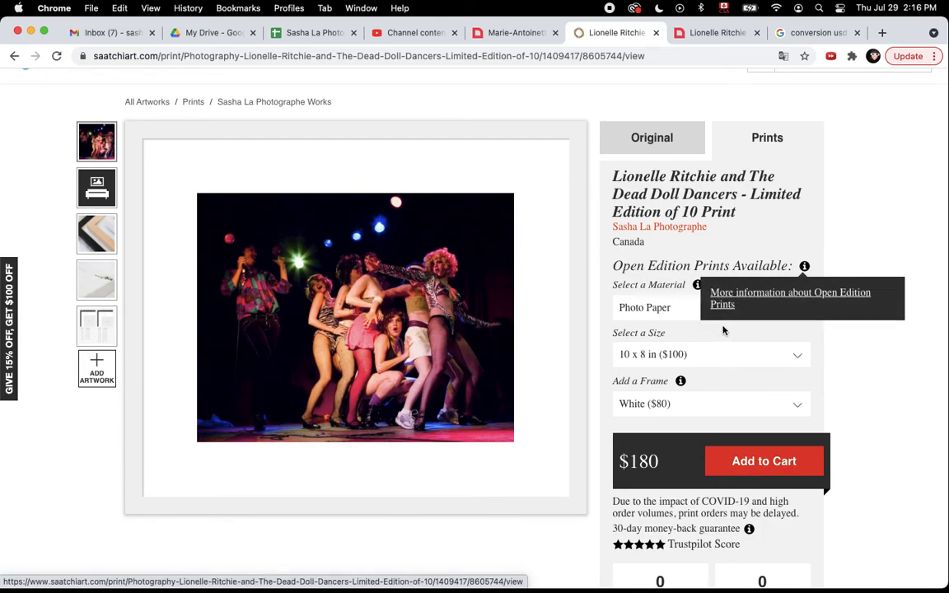
pyautogui.click(722, 364)
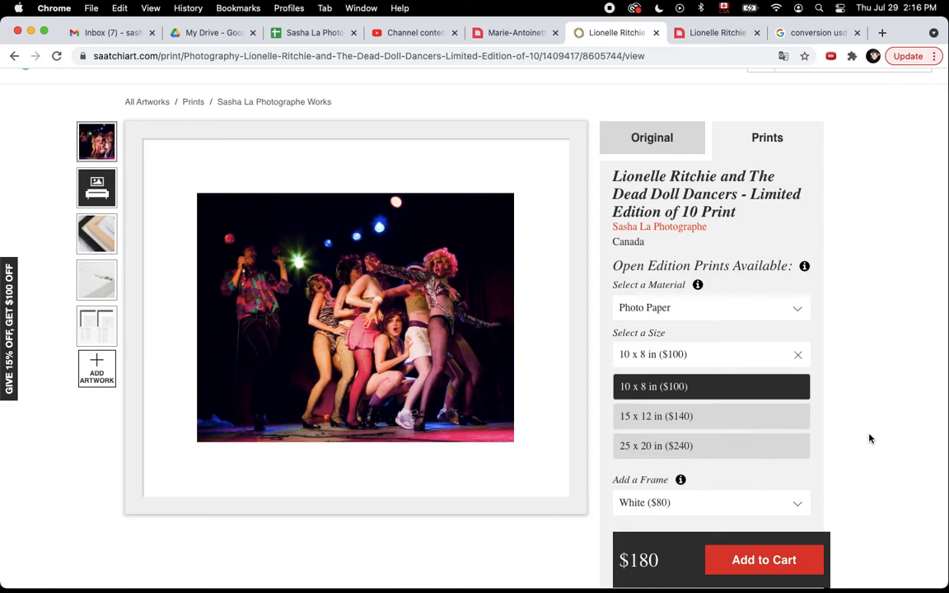
pyautogui.scroll(-1, 869, 438)
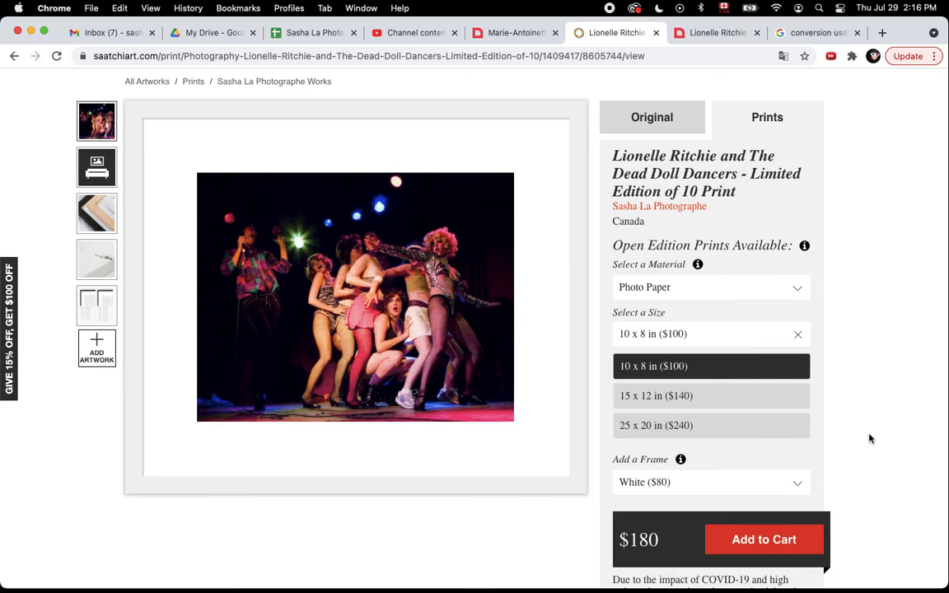
pyautogui.click(781, 489)
pyautogui.scroll(-3, 898, 465)
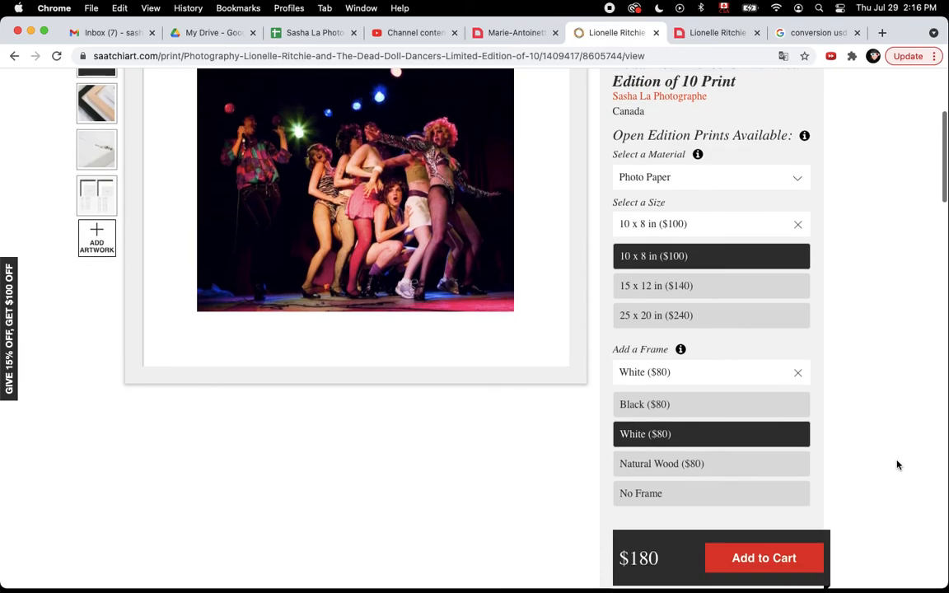
pyautogui.scroll(3, 887, 408)
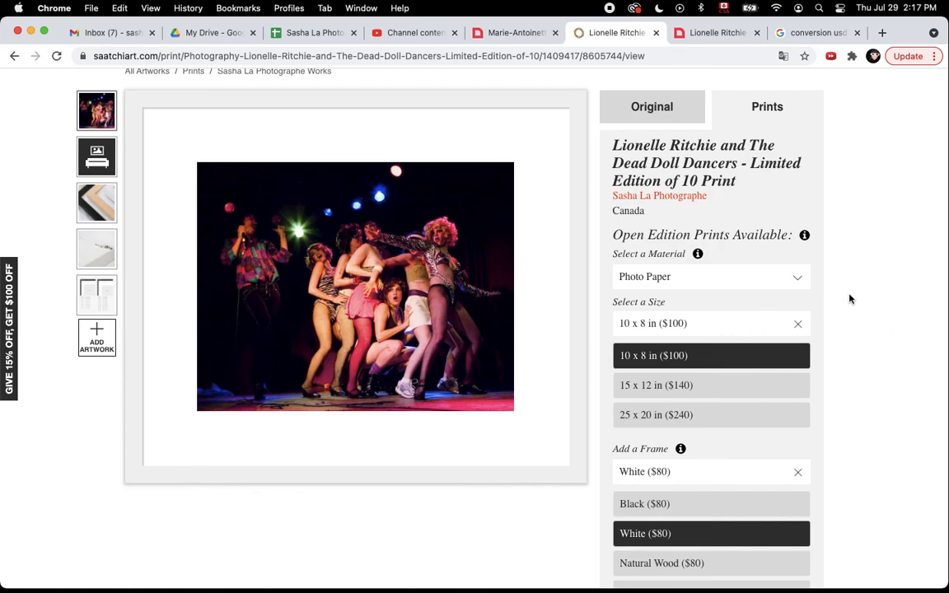
# Step: Preview the print on Fine Art Paper and on Canvas, and examine each material's options
pyautogui.click(787, 279)
pyautogui.click(713, 345)
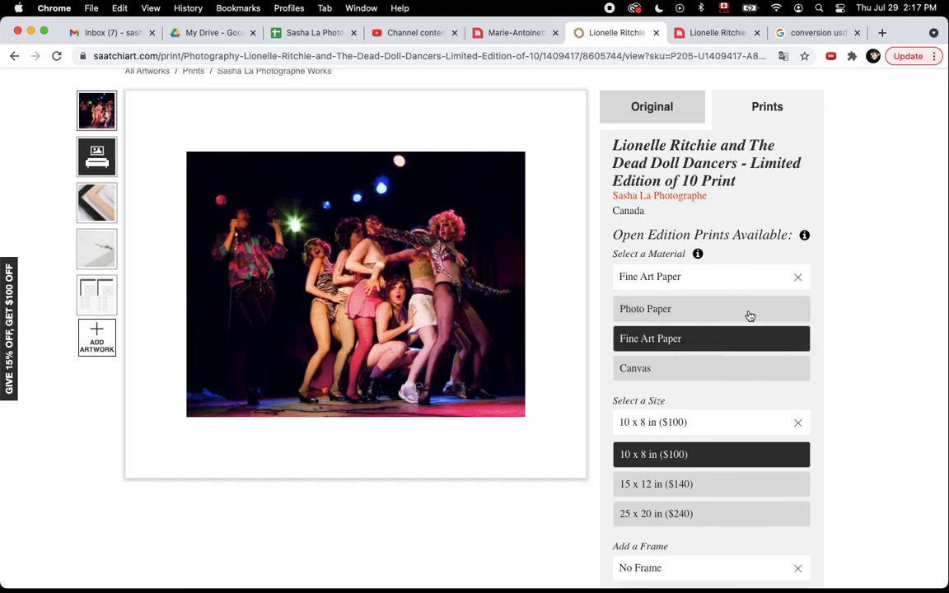
pyautogui.click(690, 368)
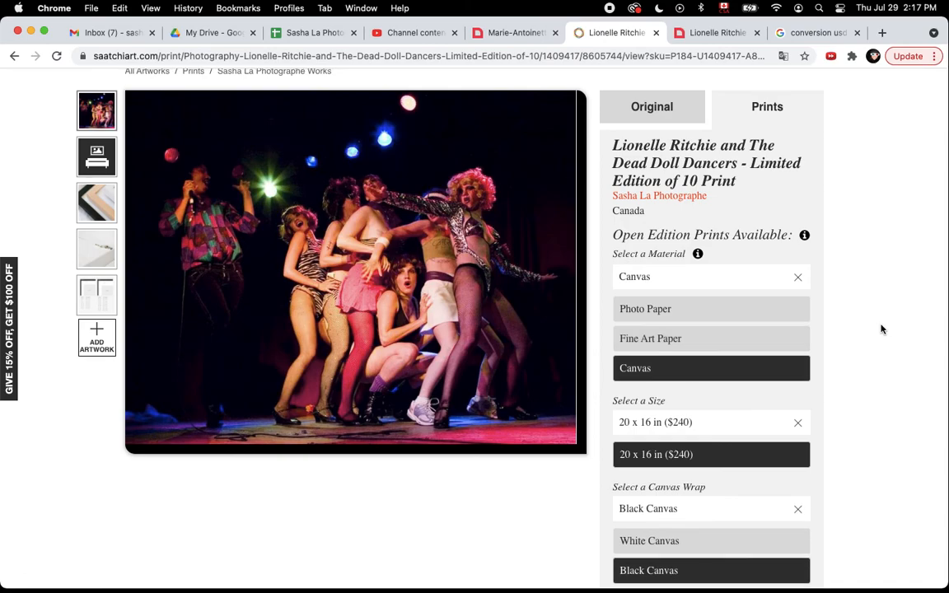
pyautogui.scroll(1, 879, 313)
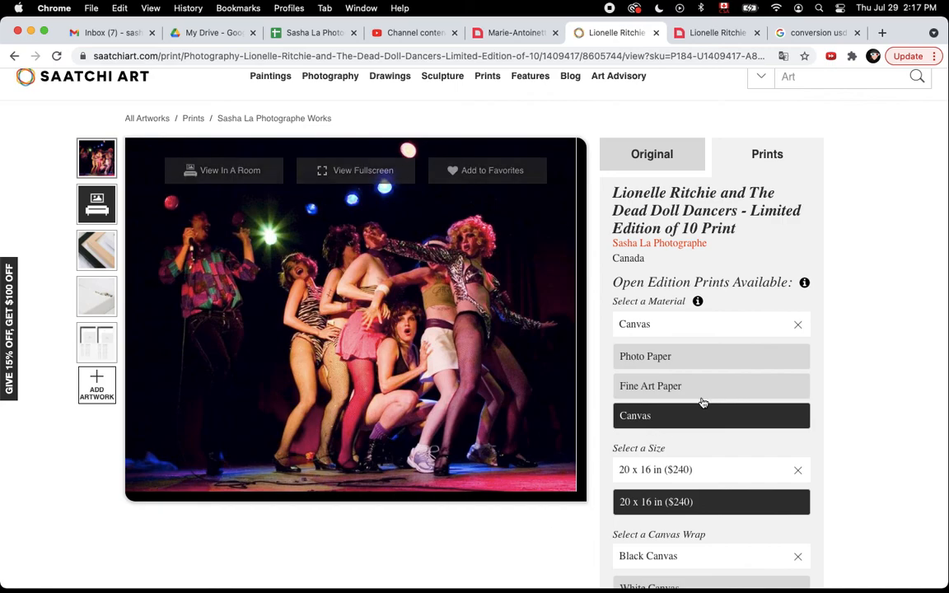
pyautogui.scroll(2, 838, 315)
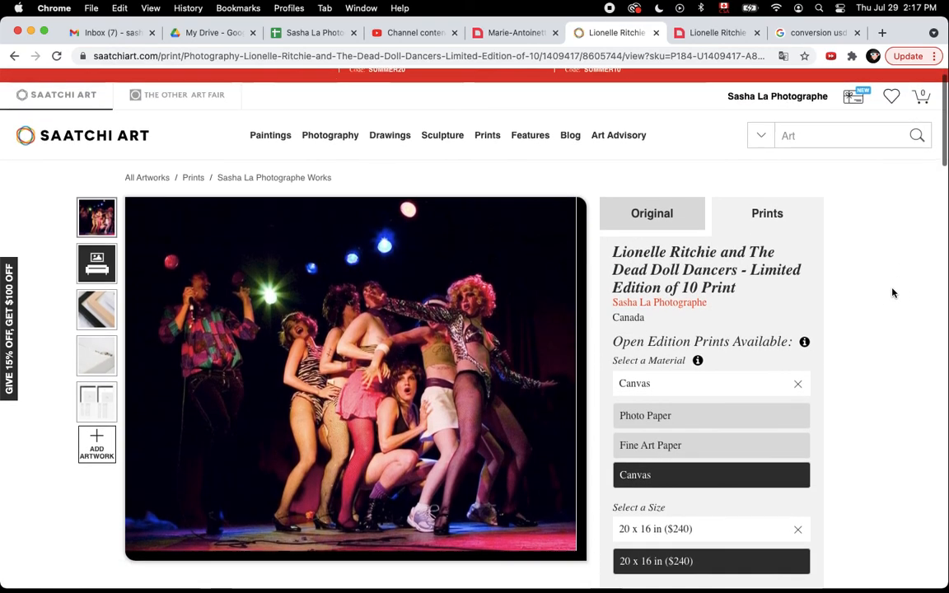